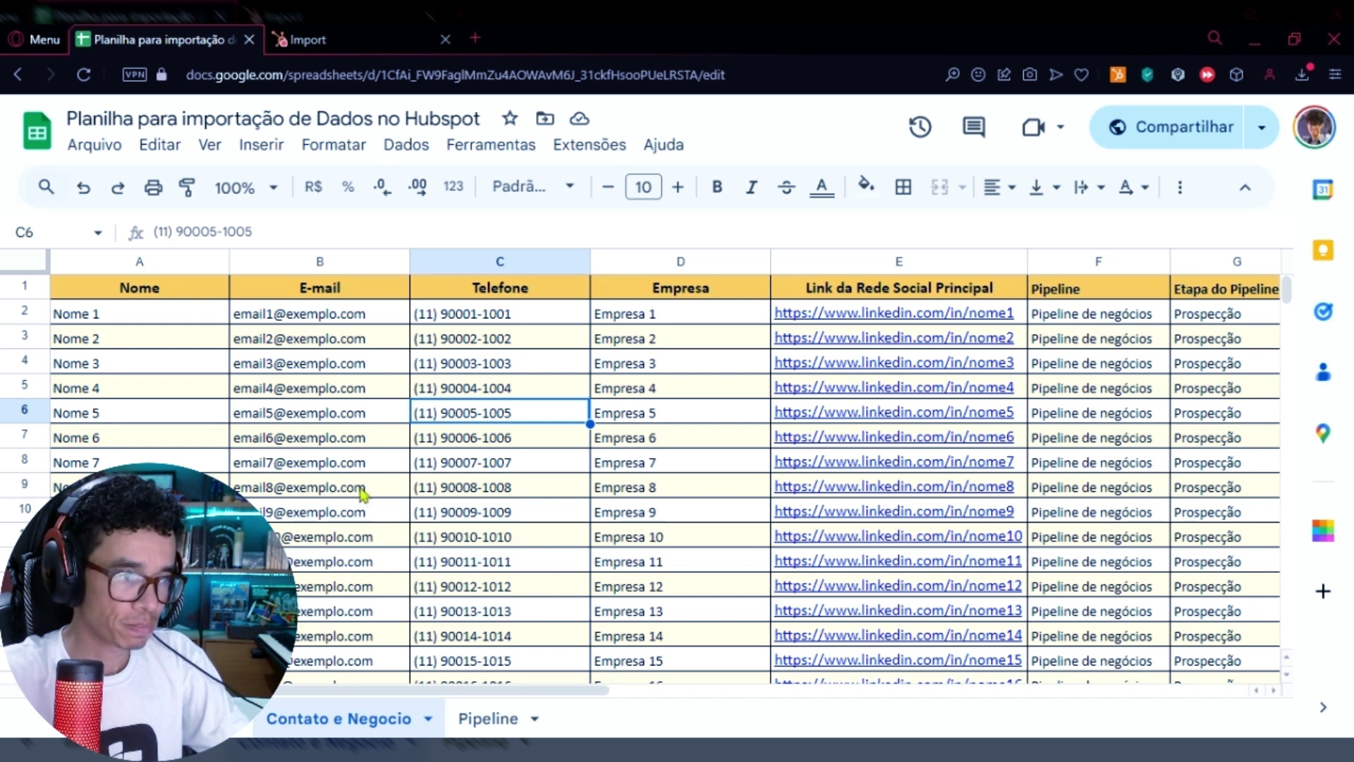
# Review the Nome, E-mail, Telefone, Empresa and Link da Rede Social Principal column headers in the Contato e Negocio sheet.
pyautogui.click(307, 365)
pyautogui.click(133, 388)
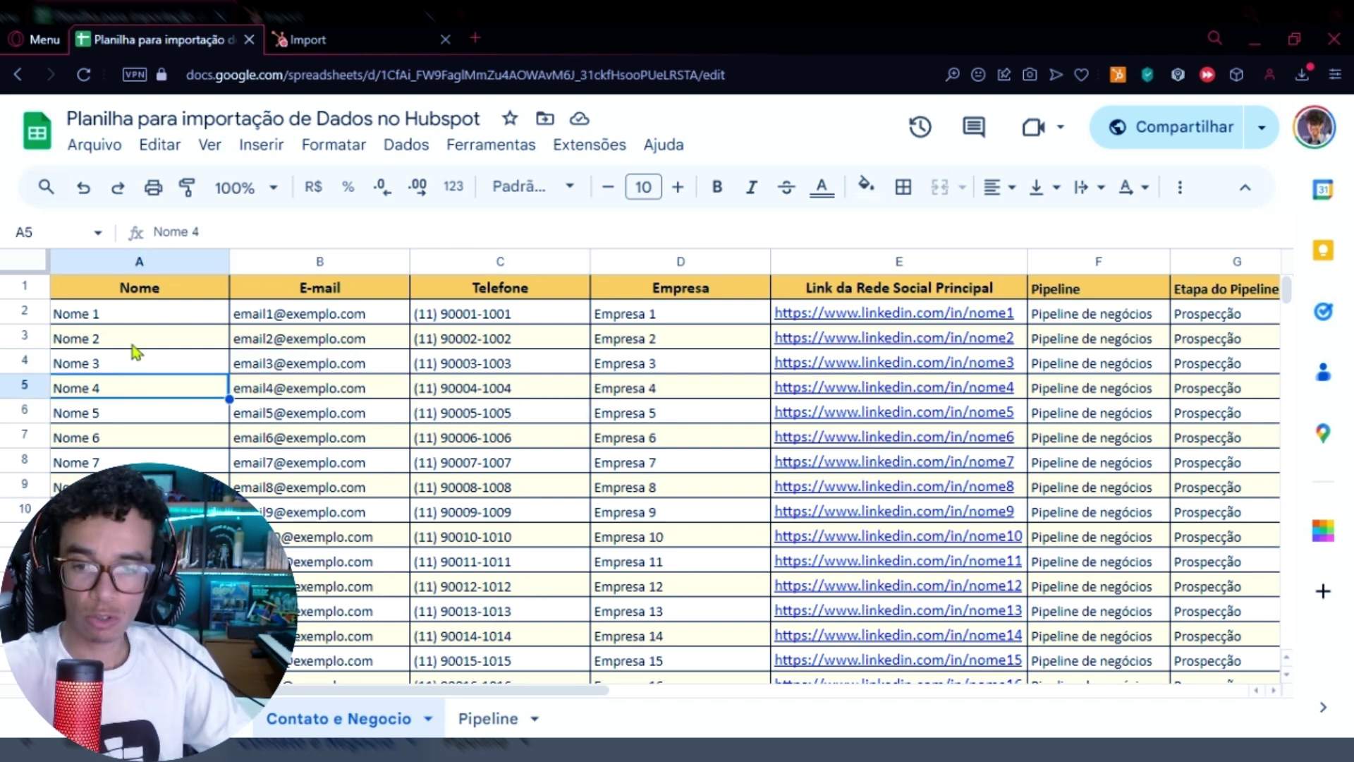
pyautogui.click(155, 290)
pyautogui.click(338, 295)
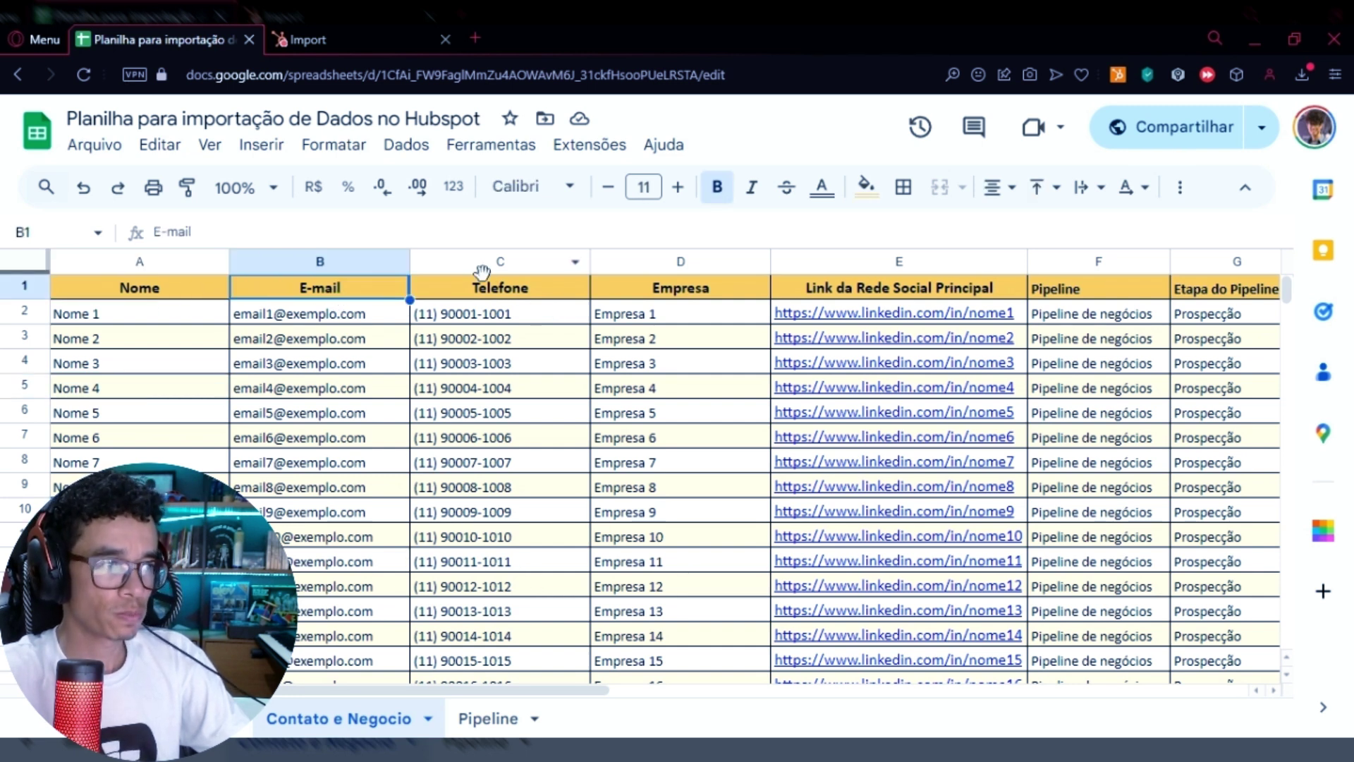
pyautogui.click(514, 294)
pyautogui.click(706, 299)
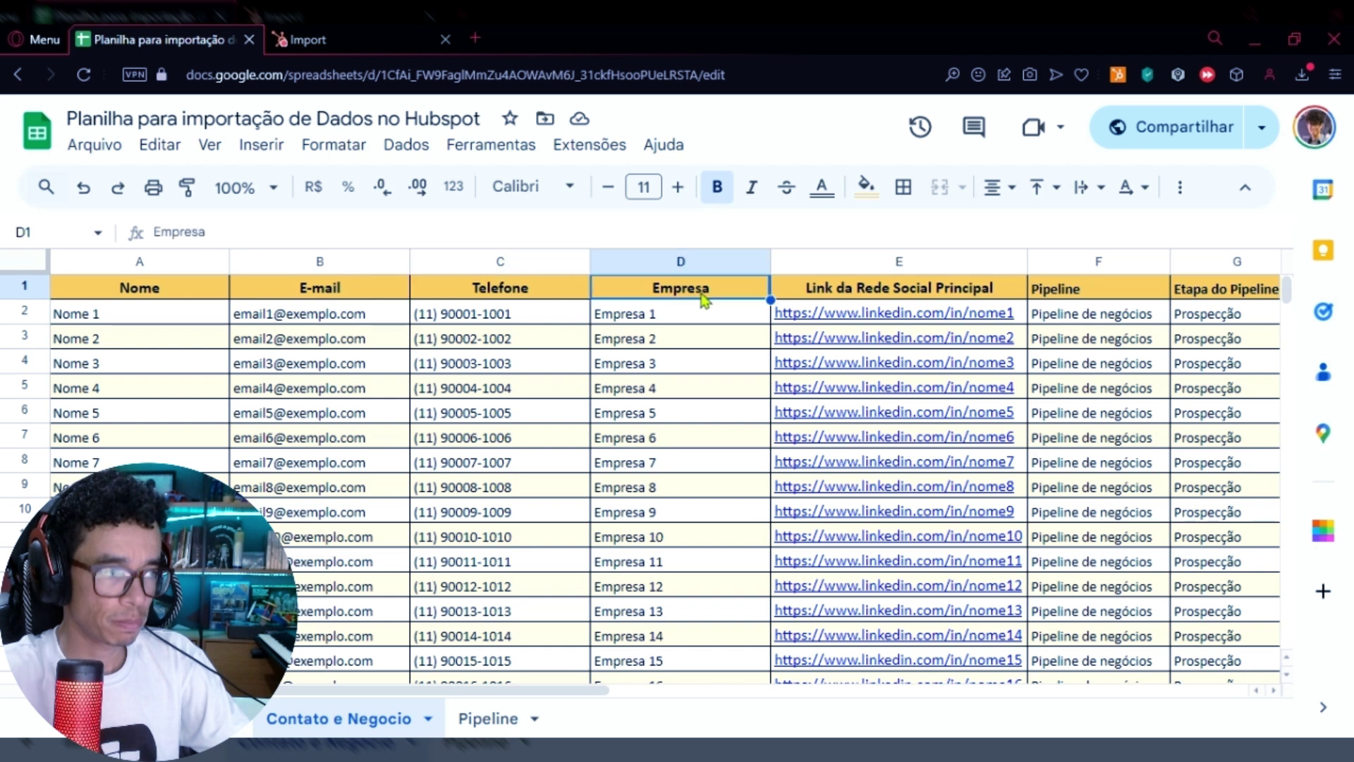
pyautogui.click(878, 299)
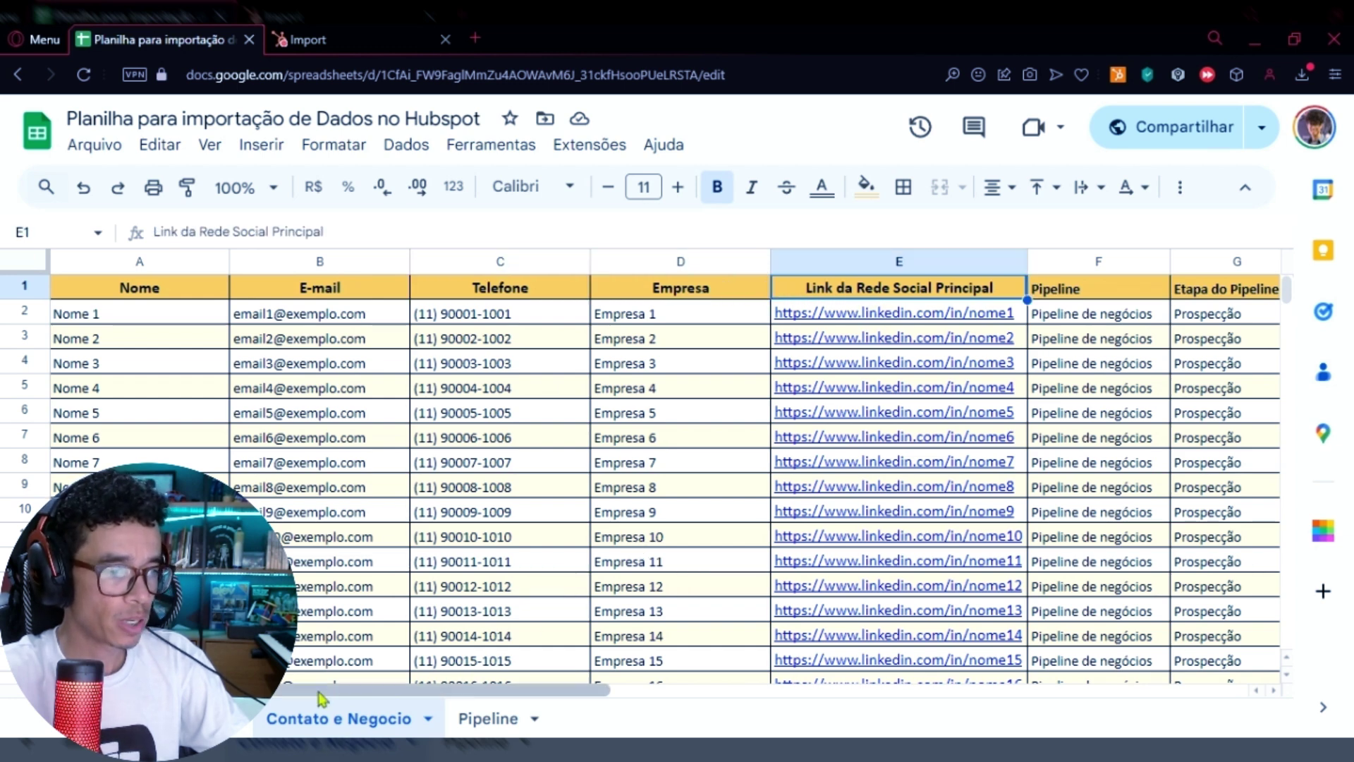
# Review the Pipeline, Etapa do Pipeline, Nome do Negócio and Valor column headers of the same sheet.
pyautogui.hscroll(5, 299, 695)
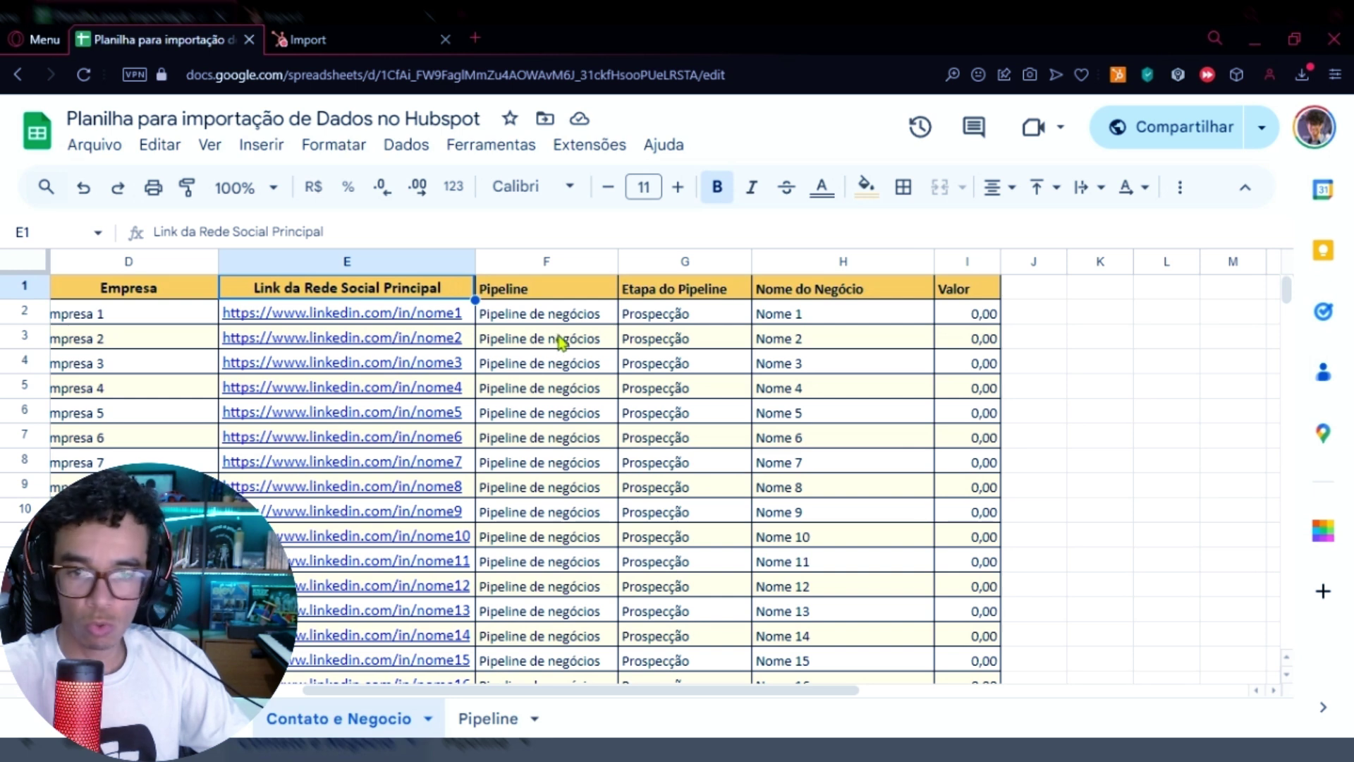
pyautogui.click(521, 294)
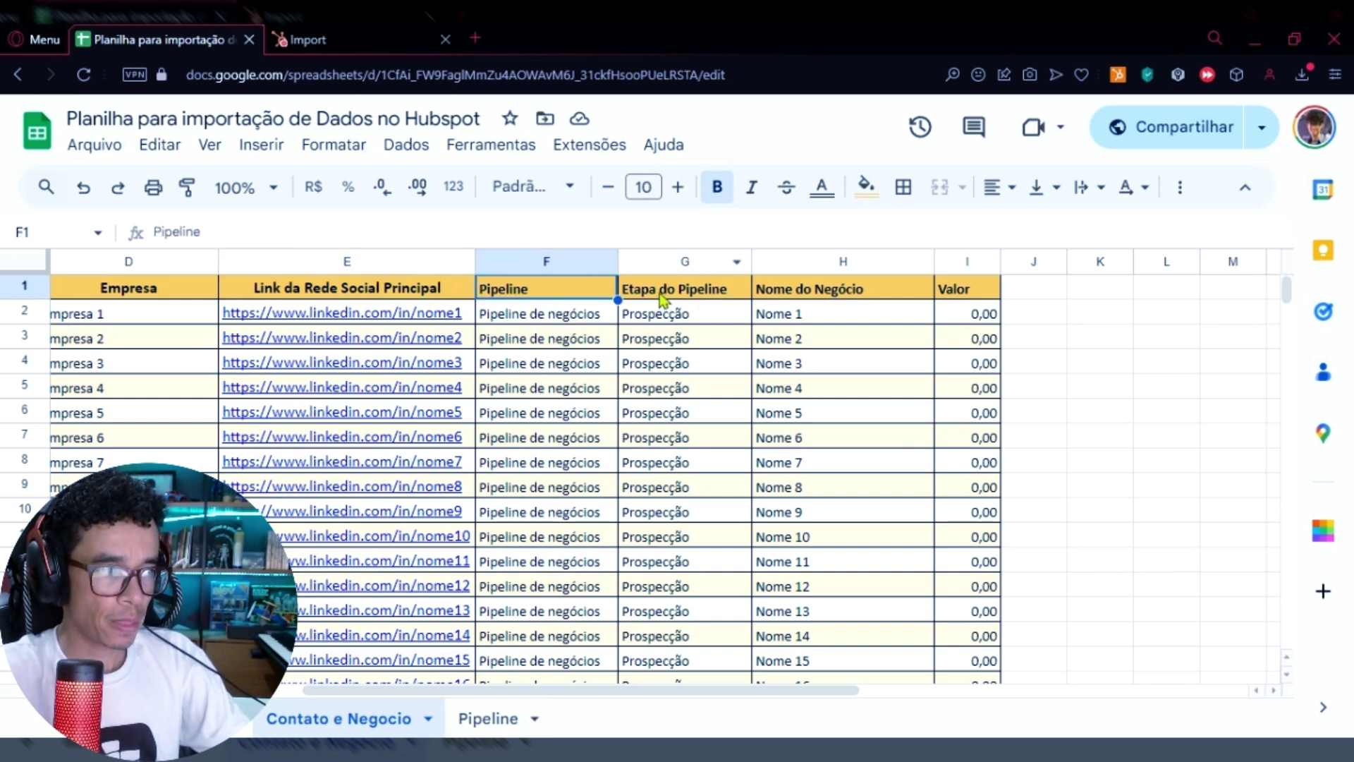
pyautogui.click(663, 296)
pyautogui.click(843, 292)
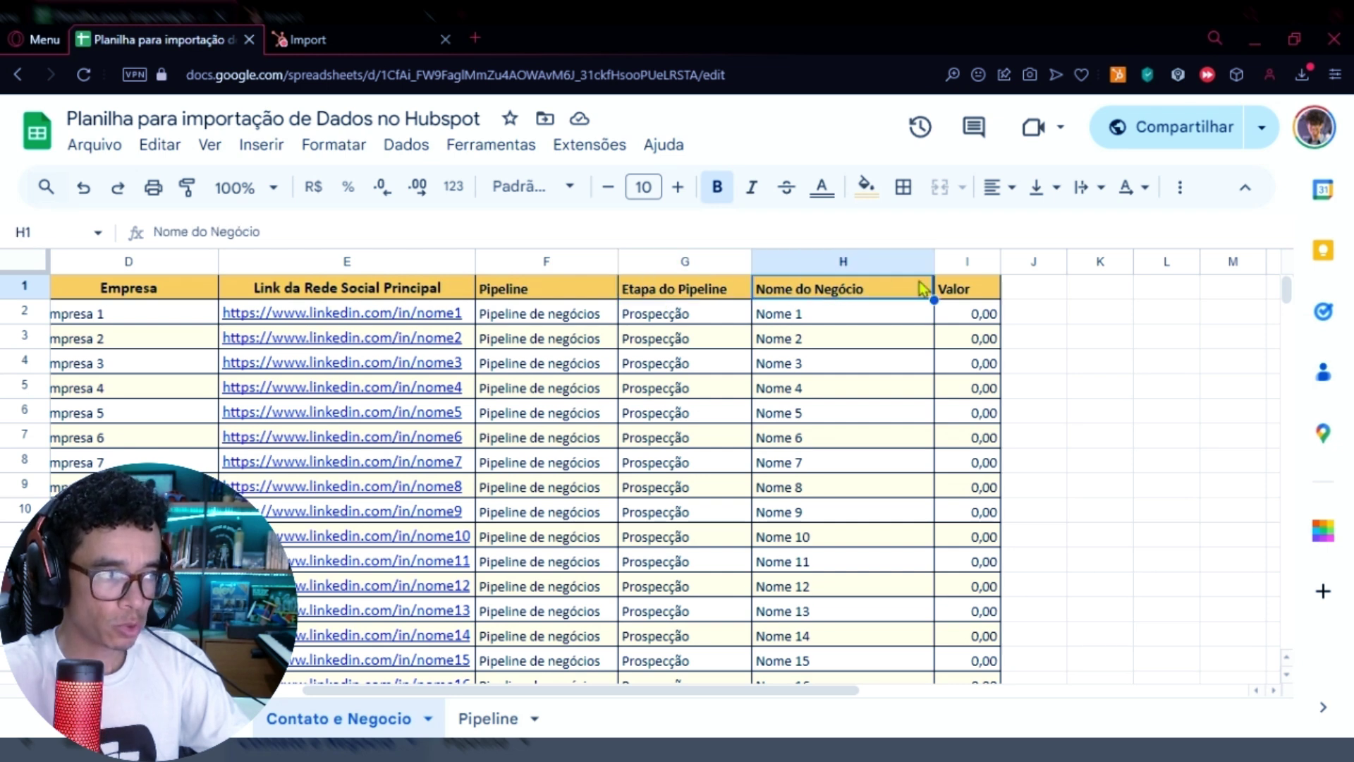
pyautogui.click(959, 289)
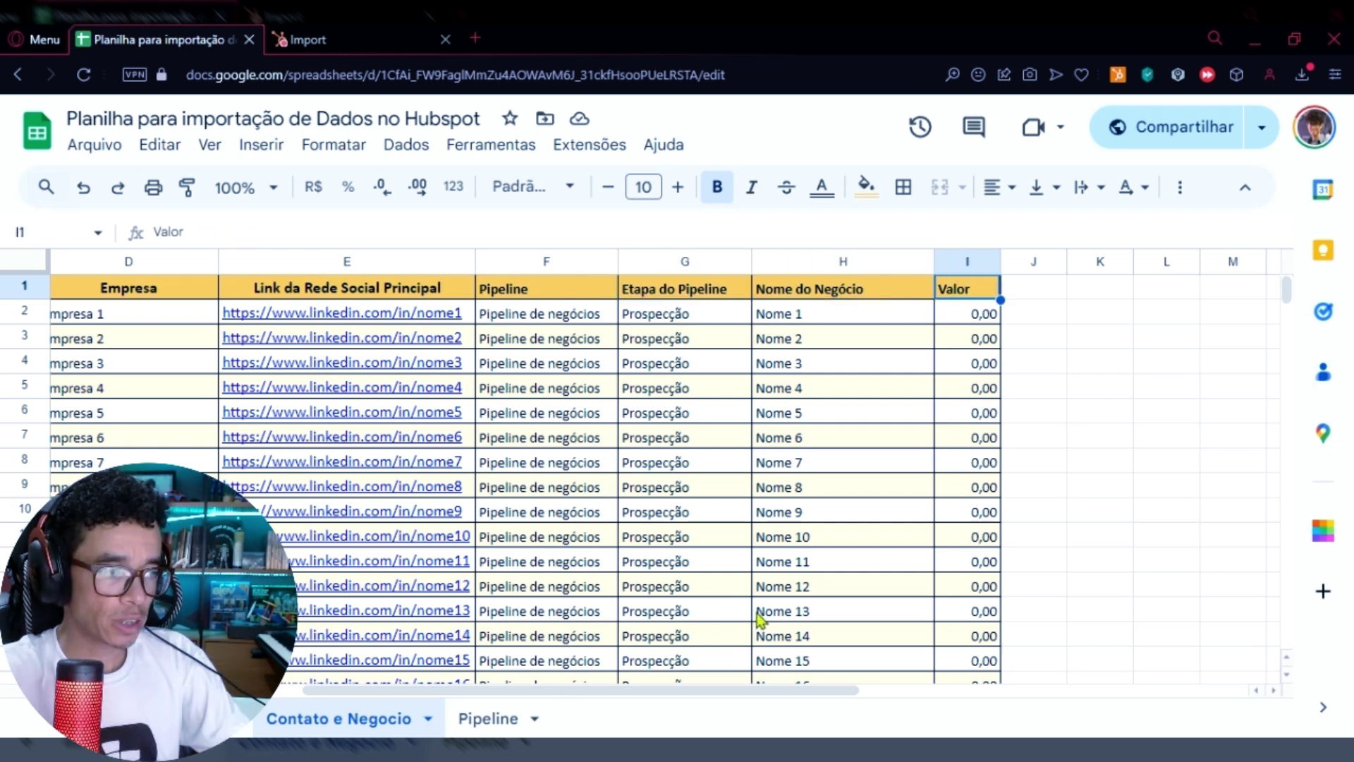
pyautogui.click(644, 531)
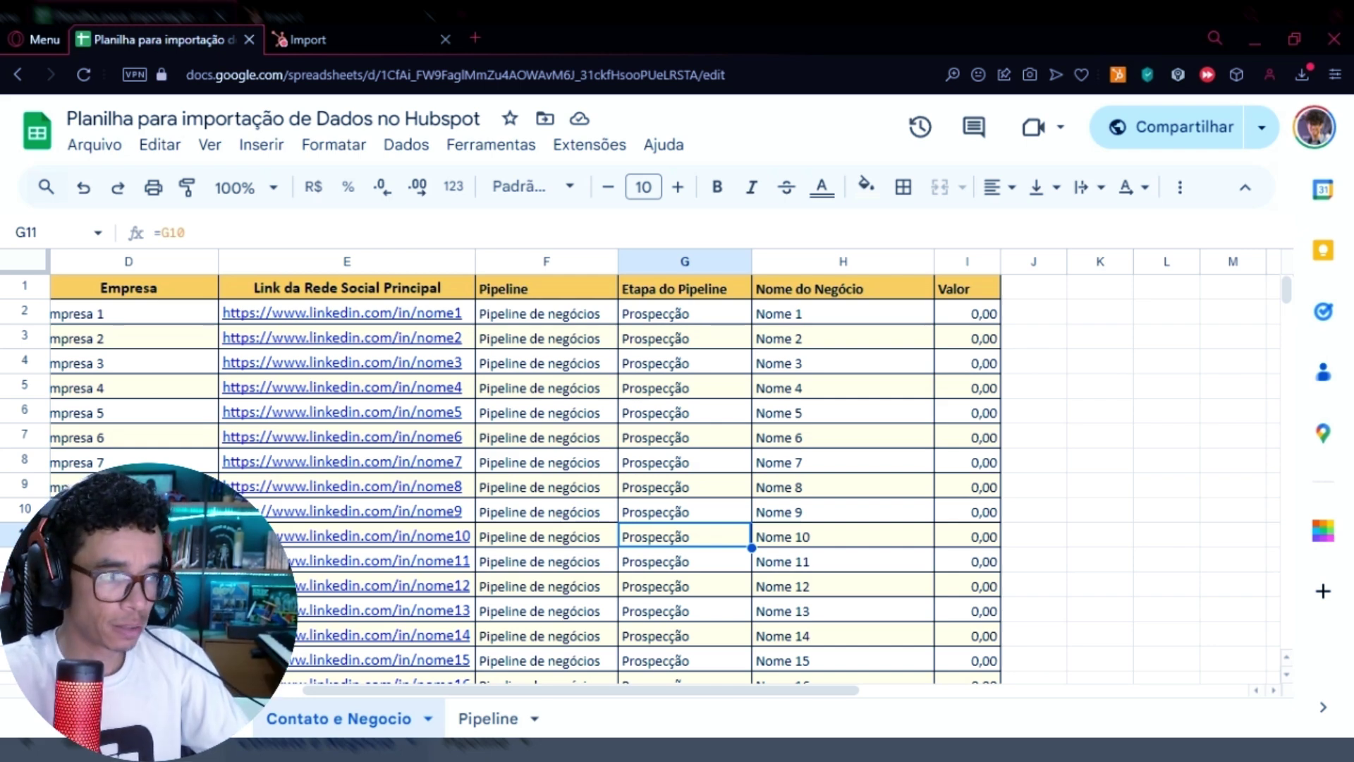
# Check the contacts-only sheet's header row, including Link da Rede Social Principal, and inspect the first Pipeline cell back in Contato e Negocio.
pyautogui.click(192, 718)
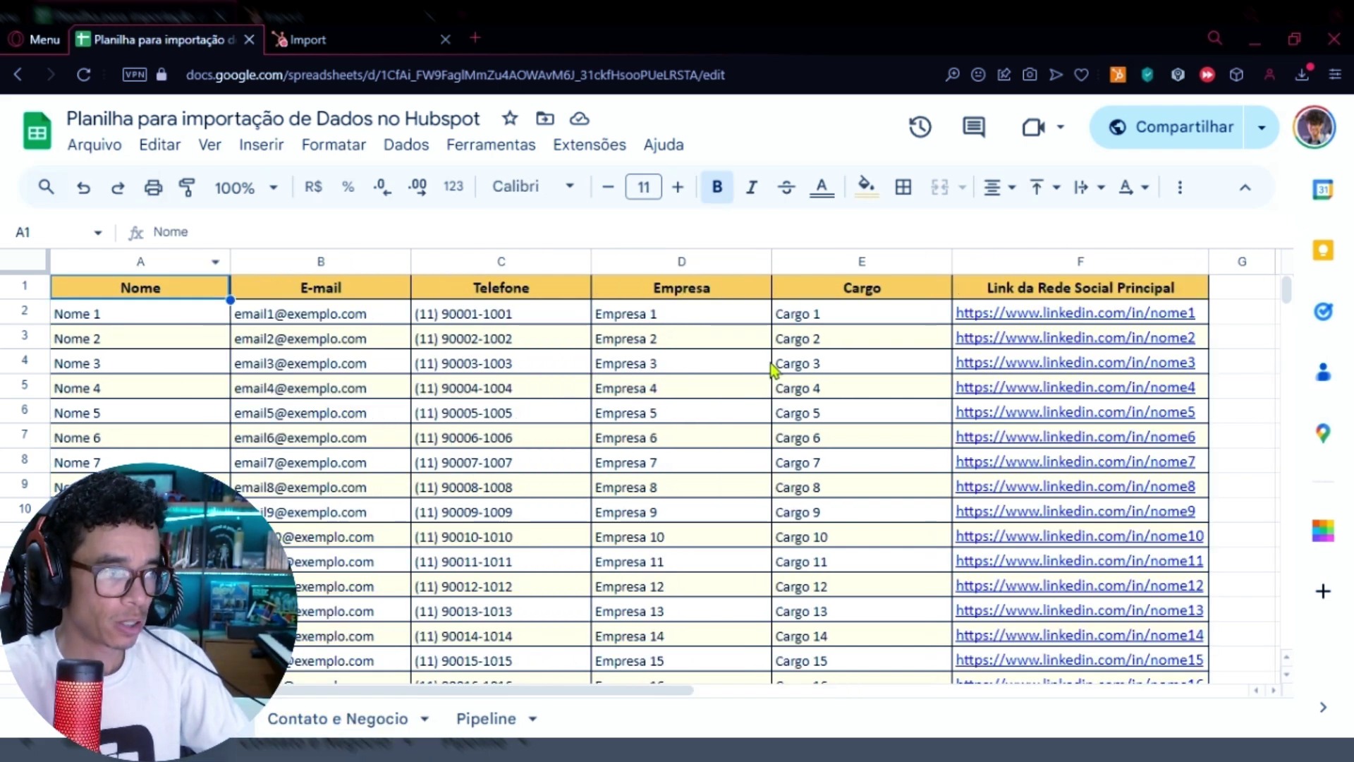
pyautogui.click(1081, 292)
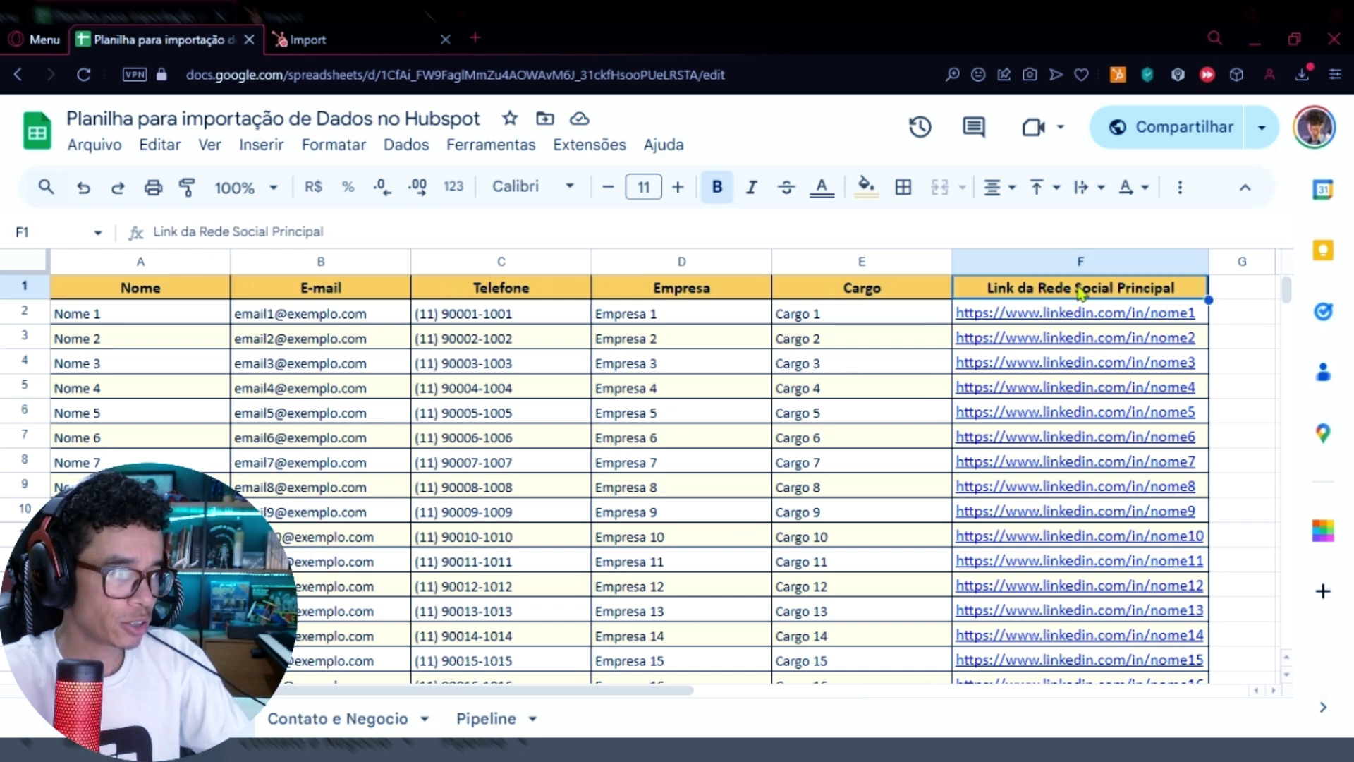
pyautogui.click(366, 719)
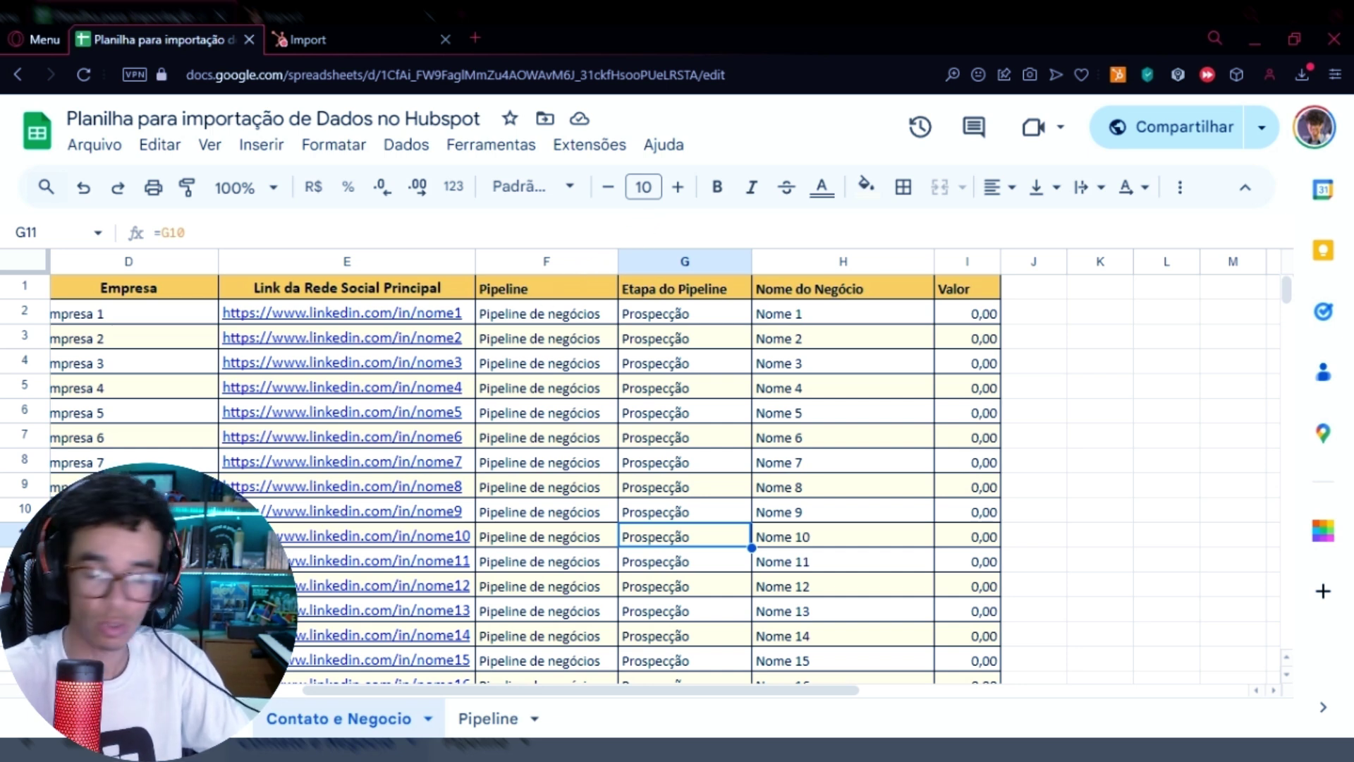
pyautogui.click(549, 321)
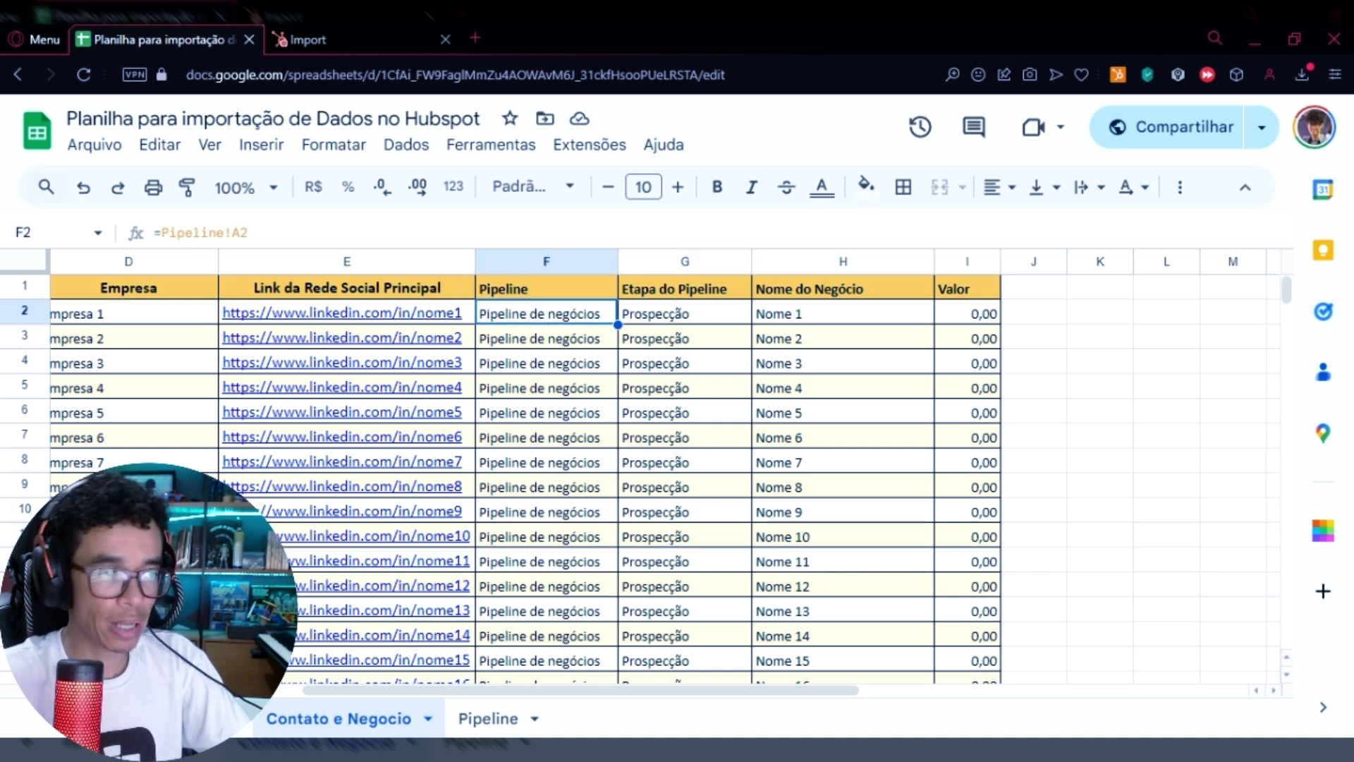
# Look up the spreadsheet's download formats, including comma-separated values (.csv), without downloading a file.
pyautogui.click(95, 145)
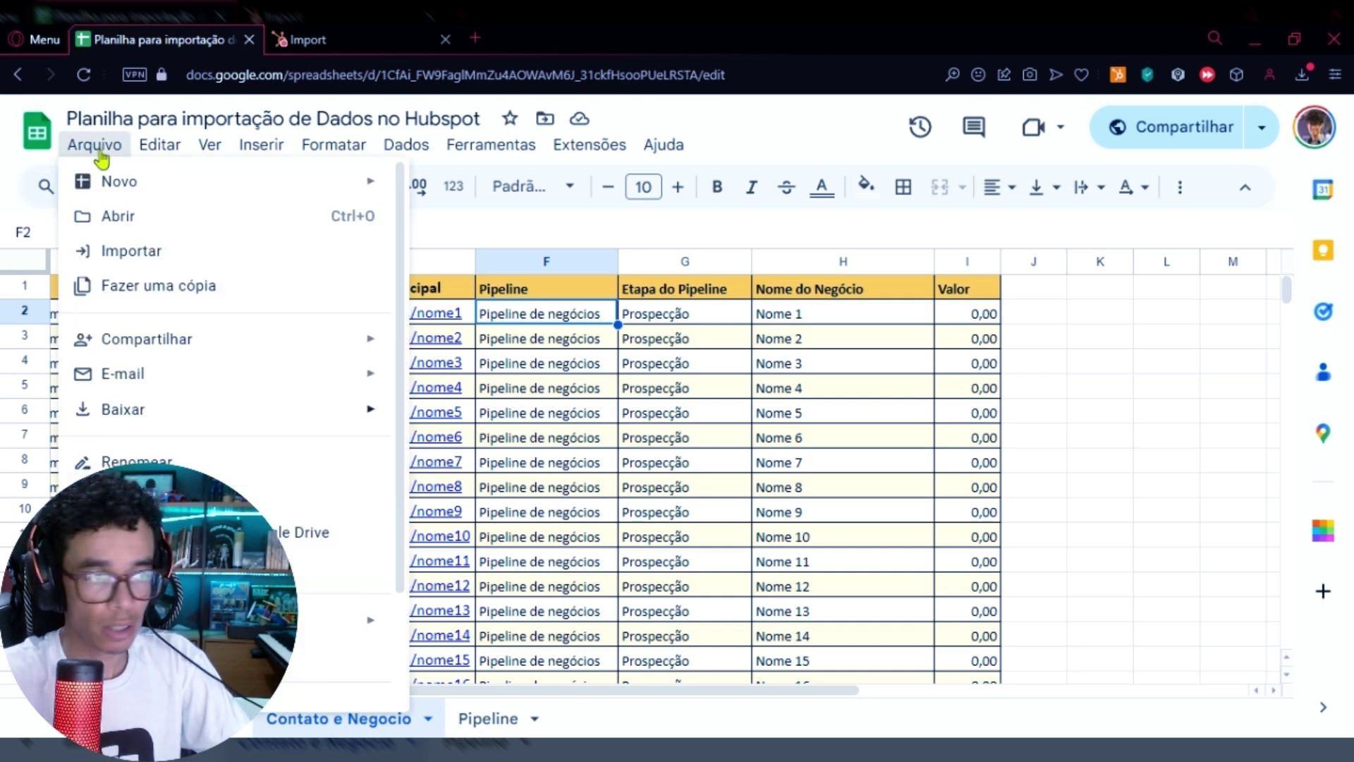
pyautogui.moveTo(187, 422)
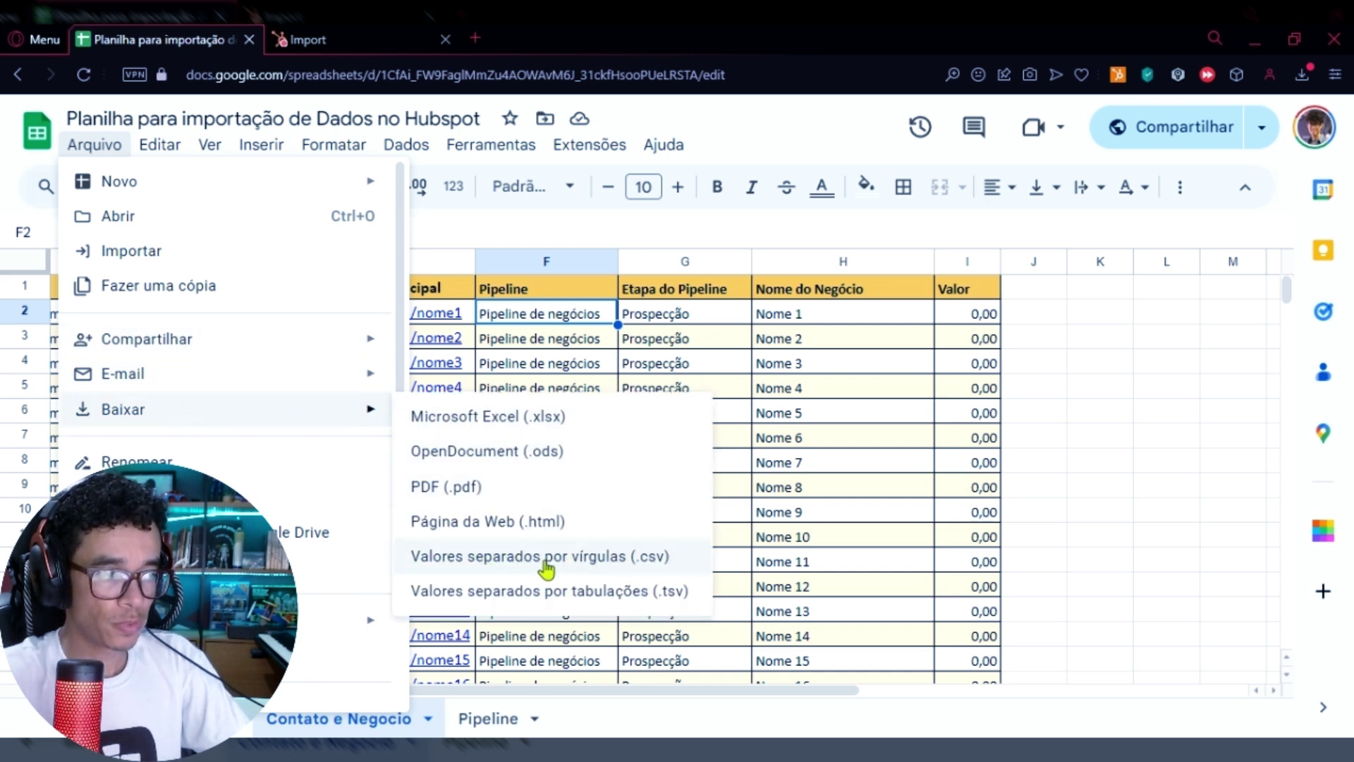
pyautogui.click(1045, 457)
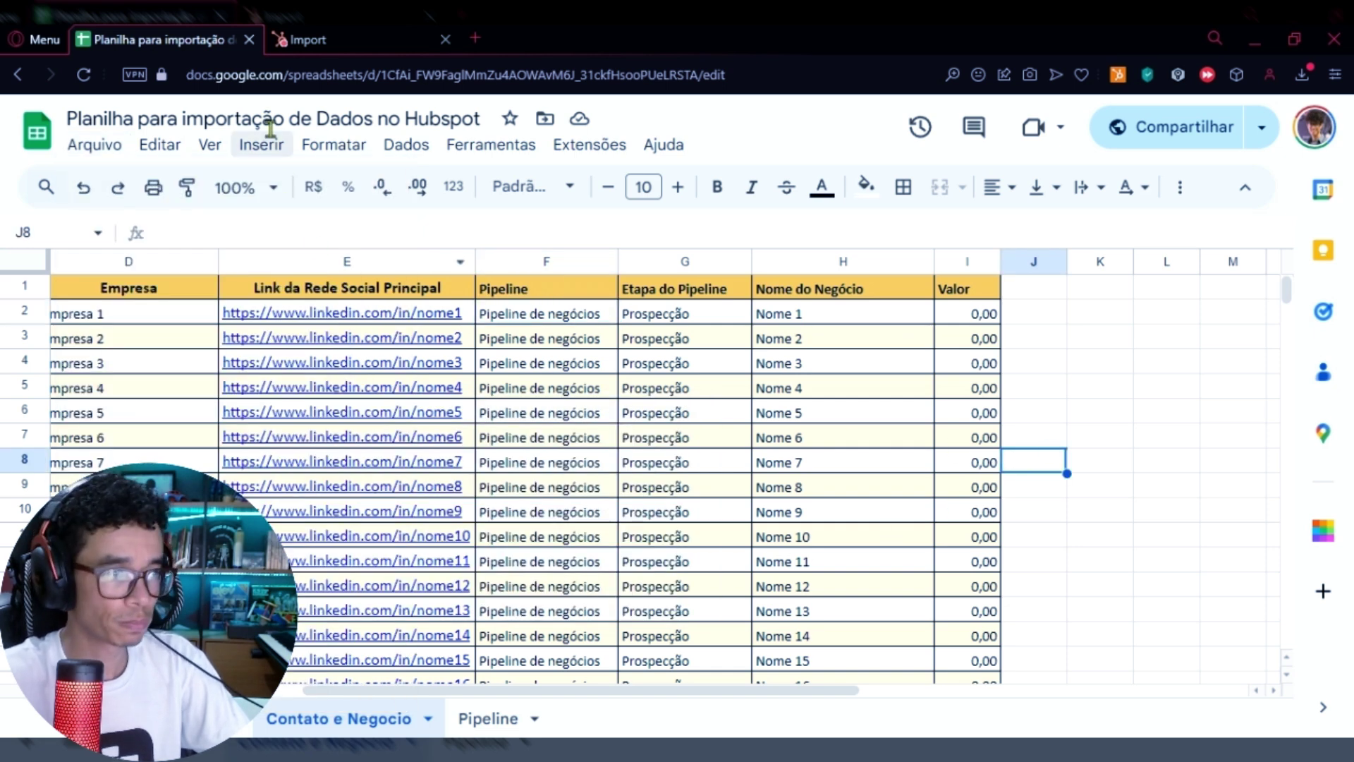
# Switch to HubSpot and start a new CRM file import from the contacts list.
pyautogui.click(344, 37)
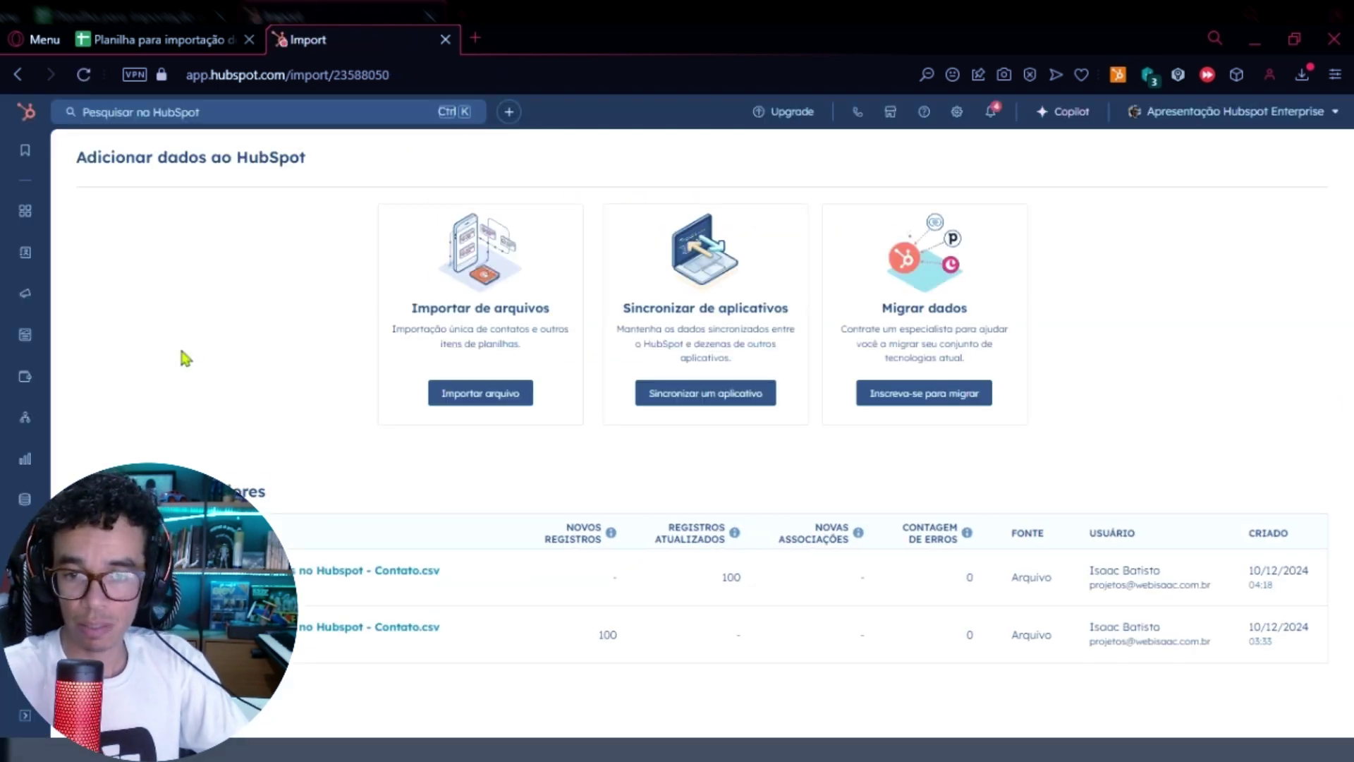
pyautogui.moveTo(25, 252)
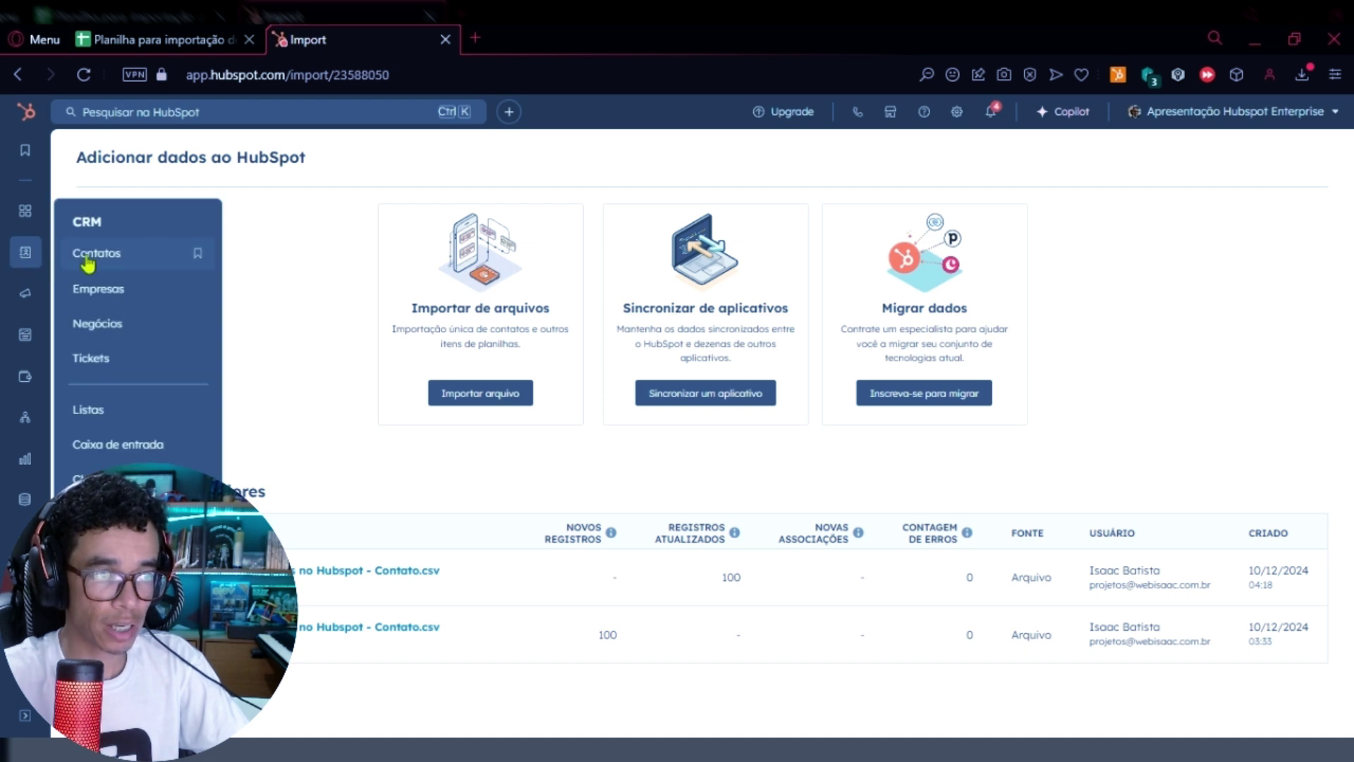
pyautogui.click(145, 262)
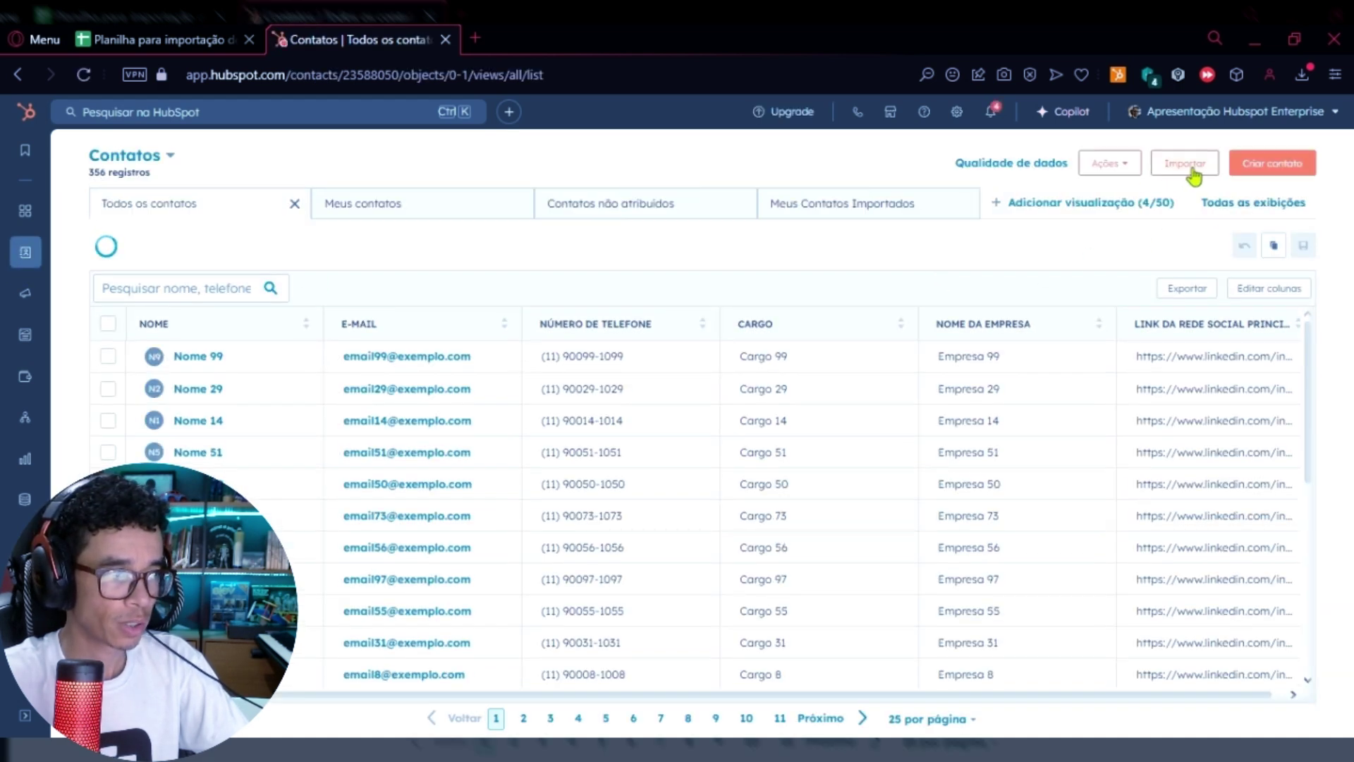
pyautogui.click(1189, 168)
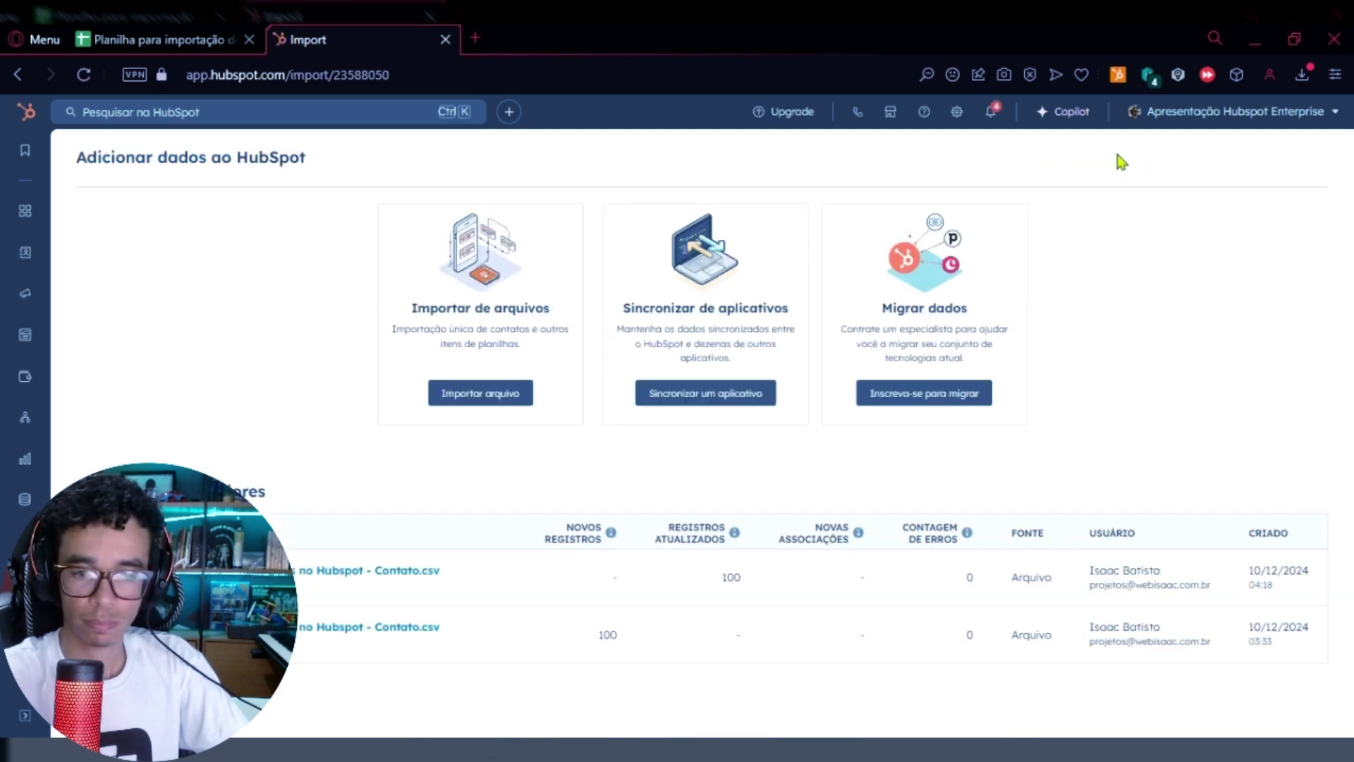
pyautogui.click(466, 405)
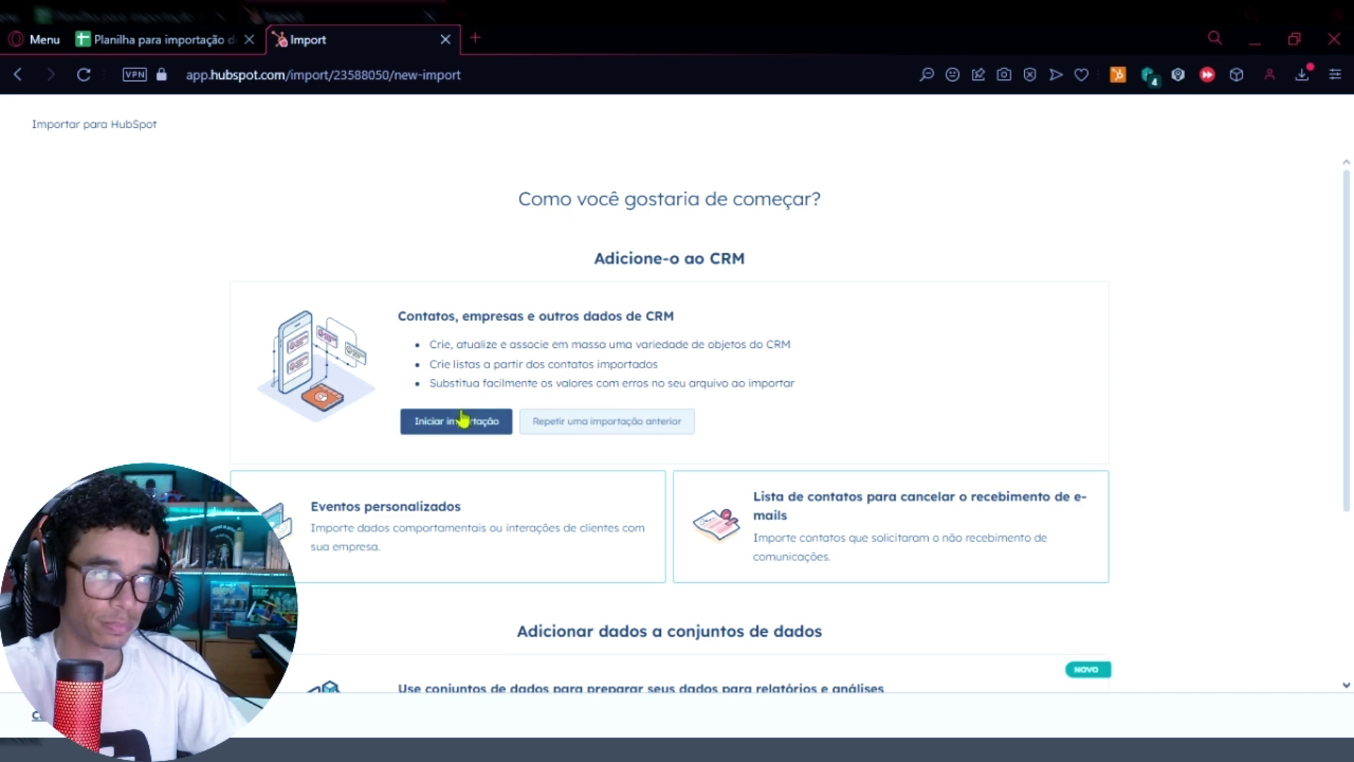
pyautogui.click(455, 427)
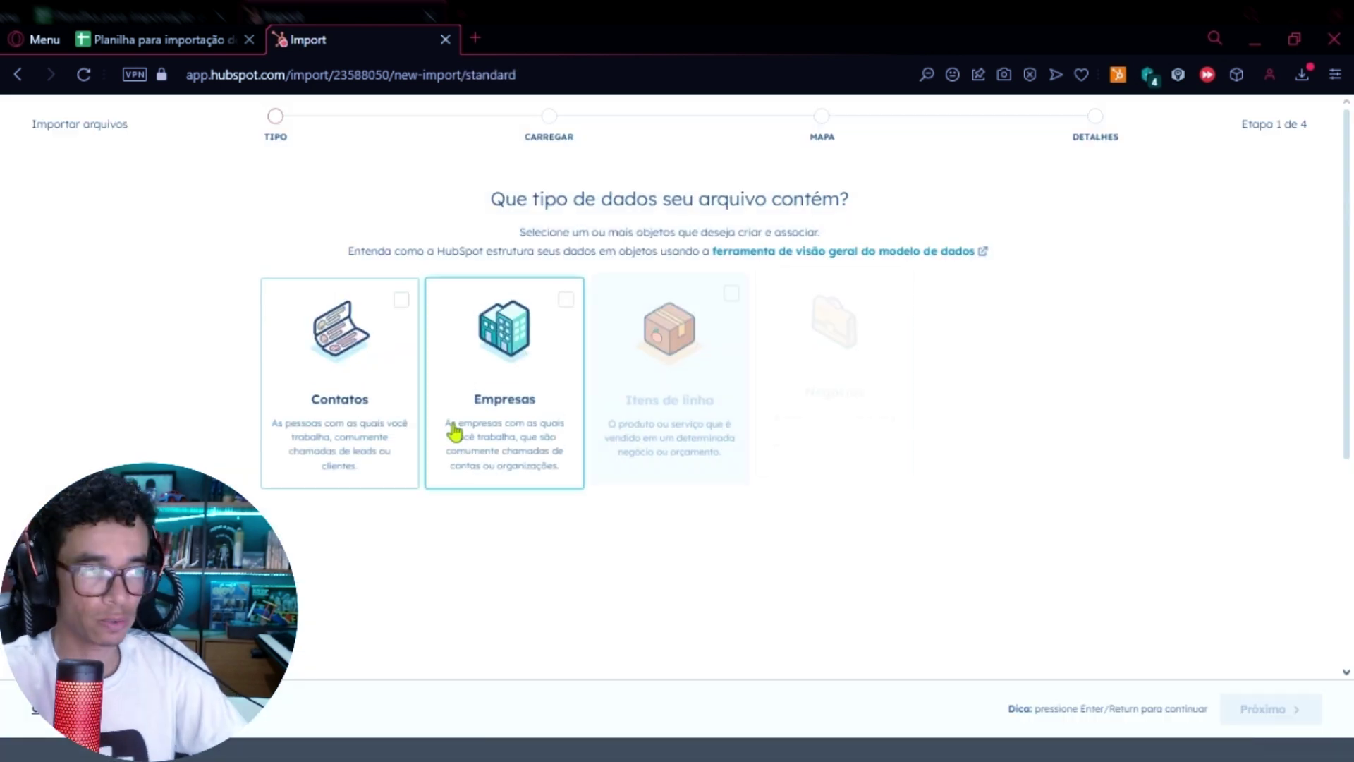
# Choose Contatos and Negócios as the data types in the file and continue to the upload stage.
pyautogui.click(314, 413)
pyautogui.click(845, 396)
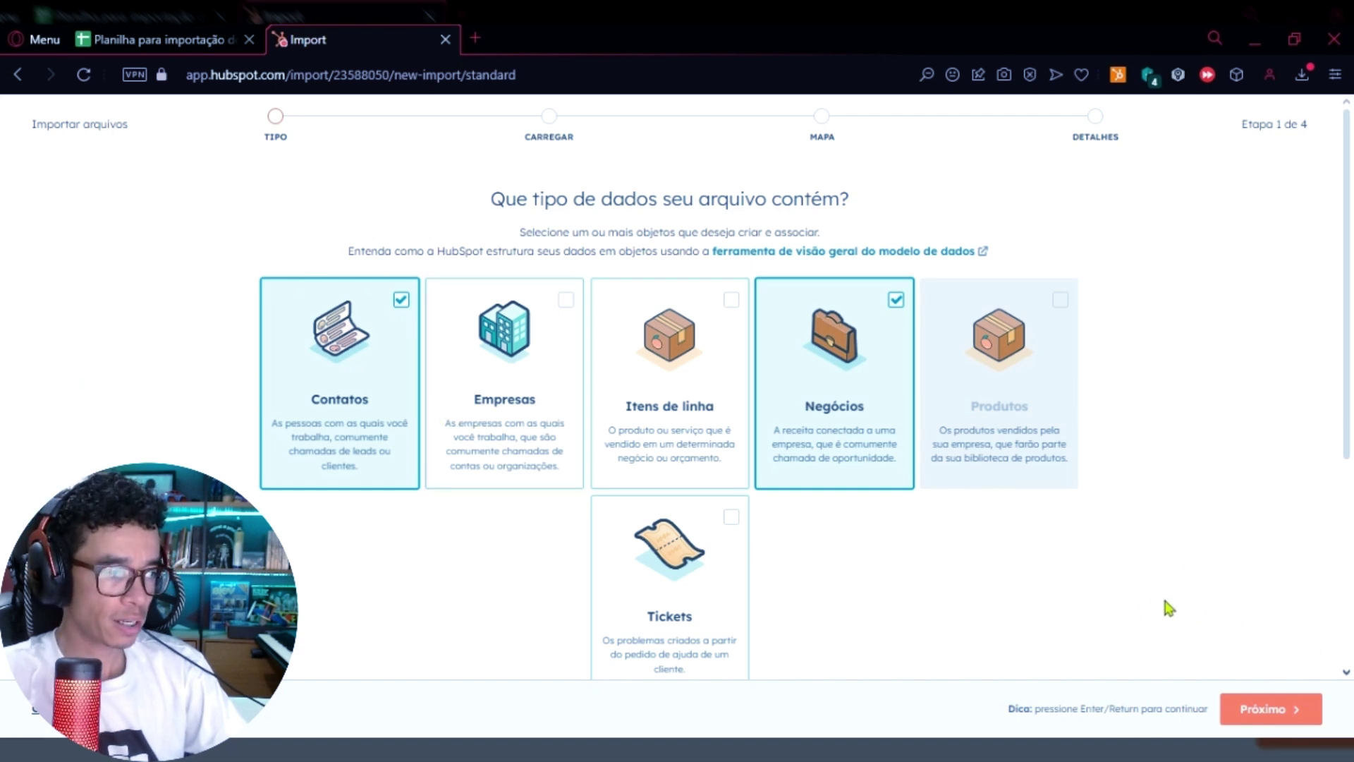
pyautogui.scroll(-1, 1178, 594)
pyautogui.click(1263, 709)
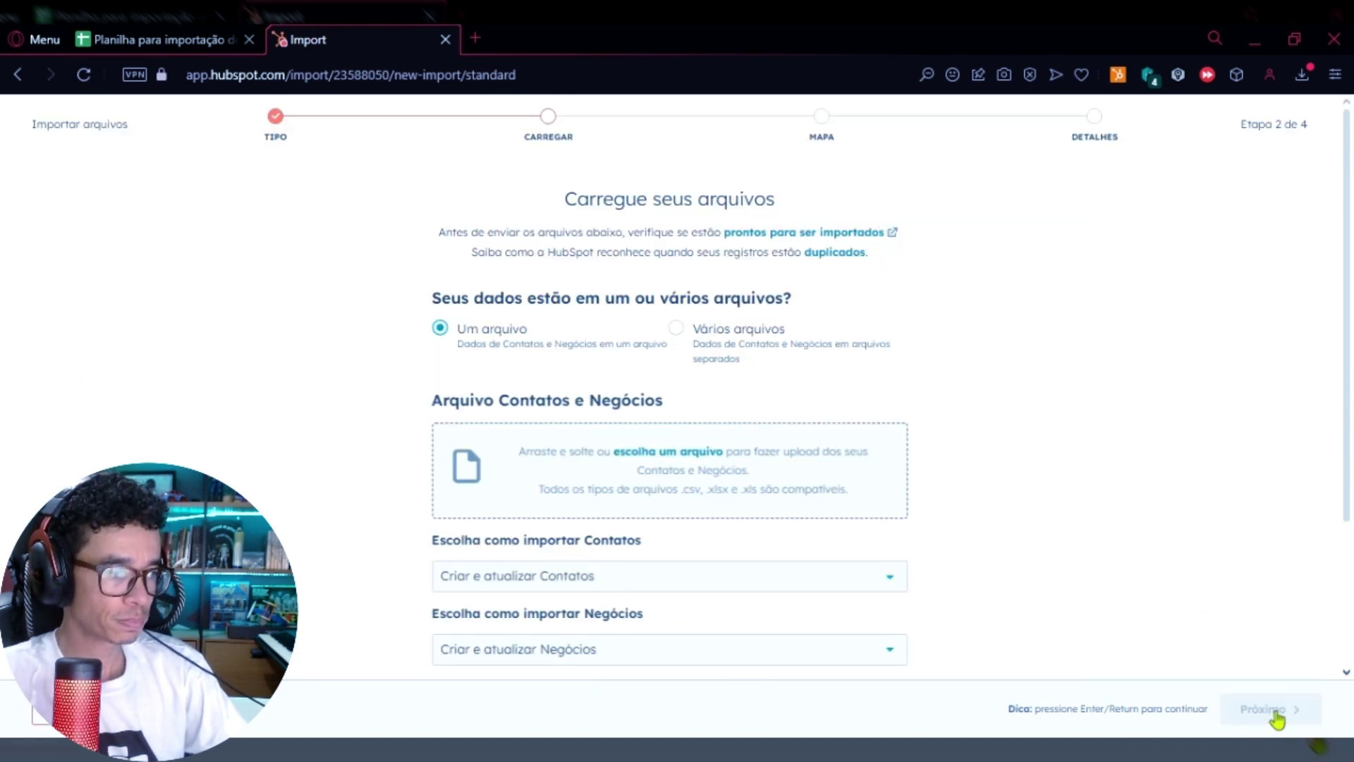
# Upload "Planilha para importação de Dados no Hubspot - Contato e Negocio.csv" as the single Contatos e Negócios file.
pyautogui.click(690, 457)
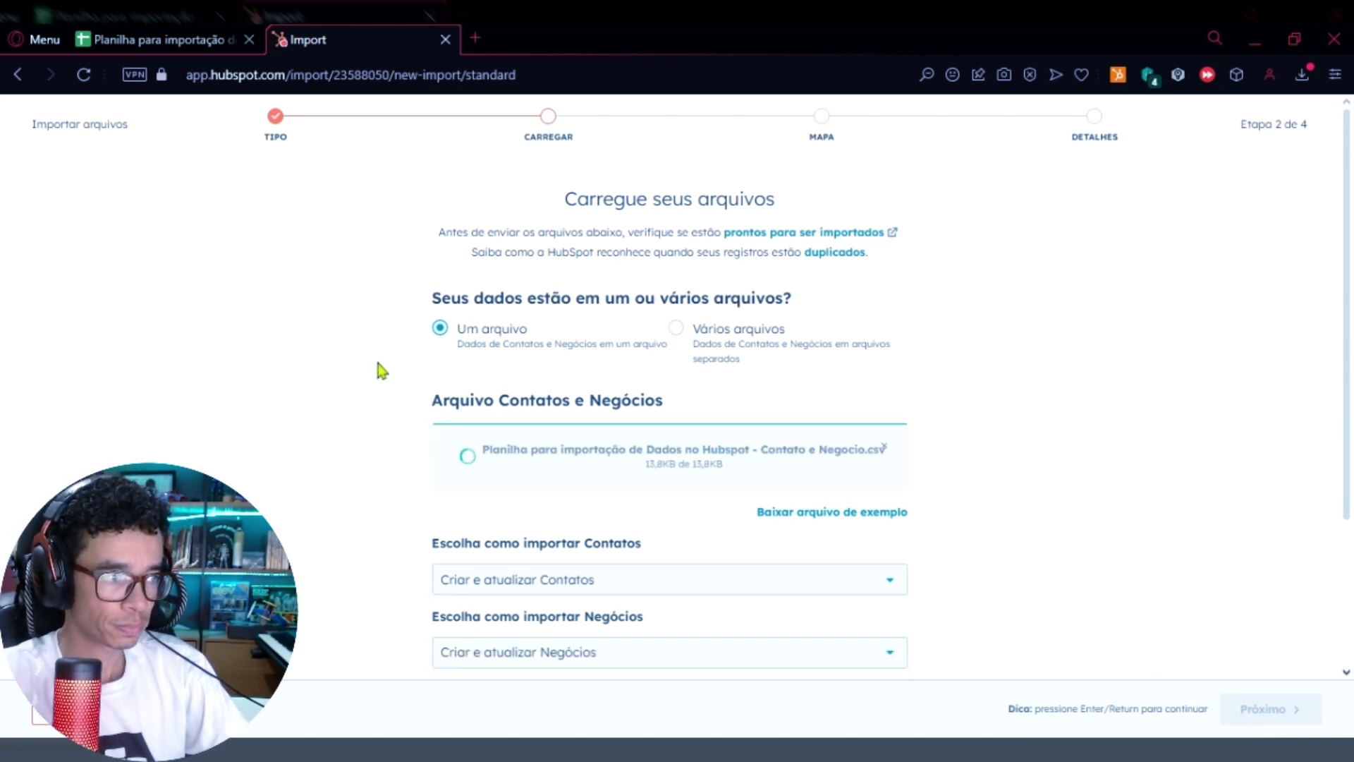
pyautogui.scroll(-2, 528, 356)
pyautogui.scroll(-1, 457, 344)
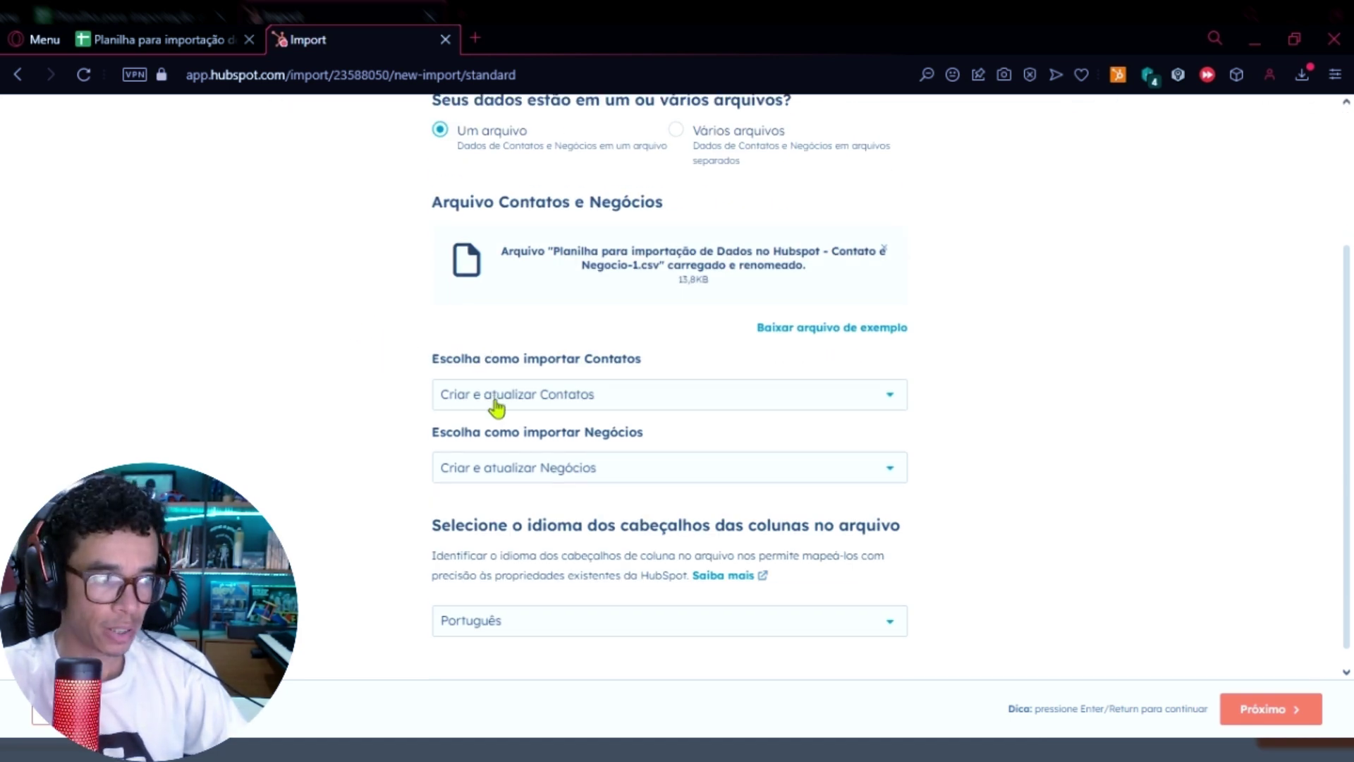
# Examine the available contact import modes and keep Criar e atualizar Contatos.
pyautogui.moveTo(496, 408)
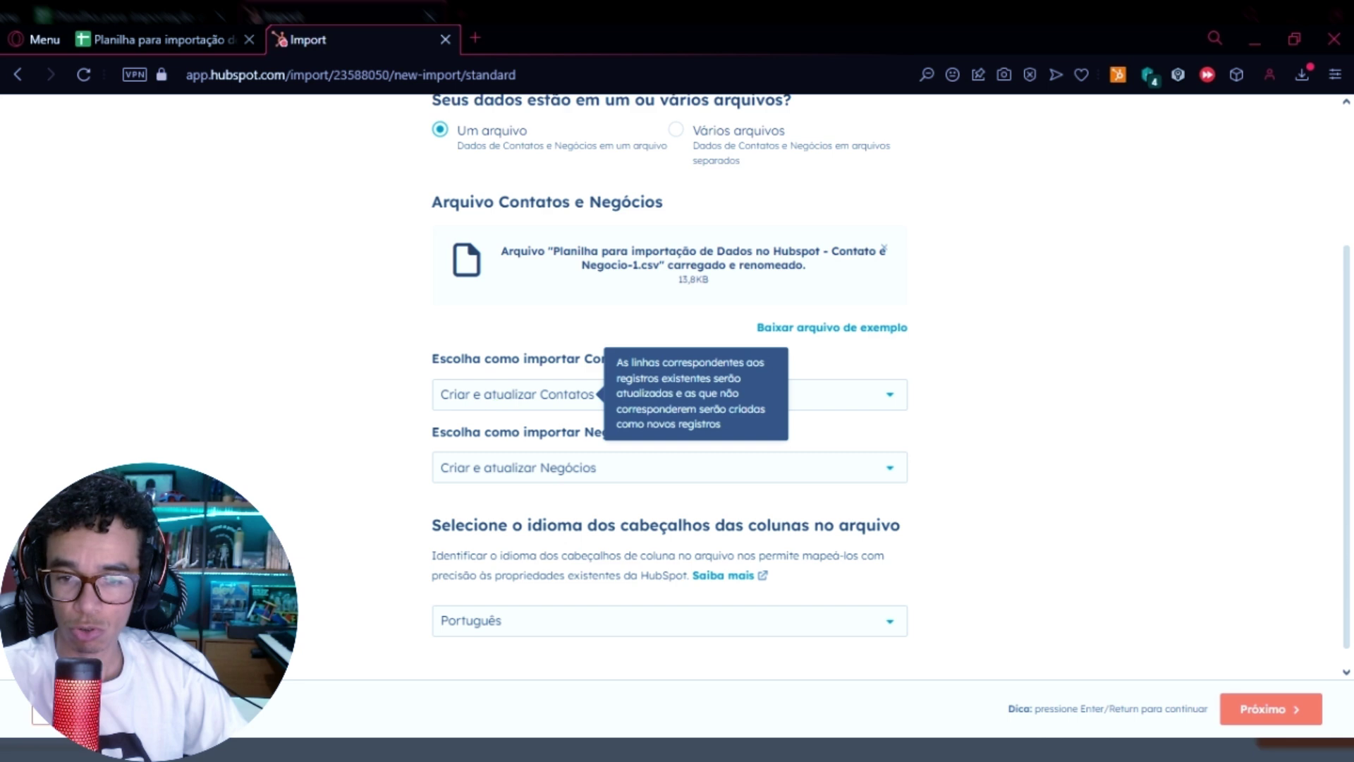
pyautogui.click(497, 402)
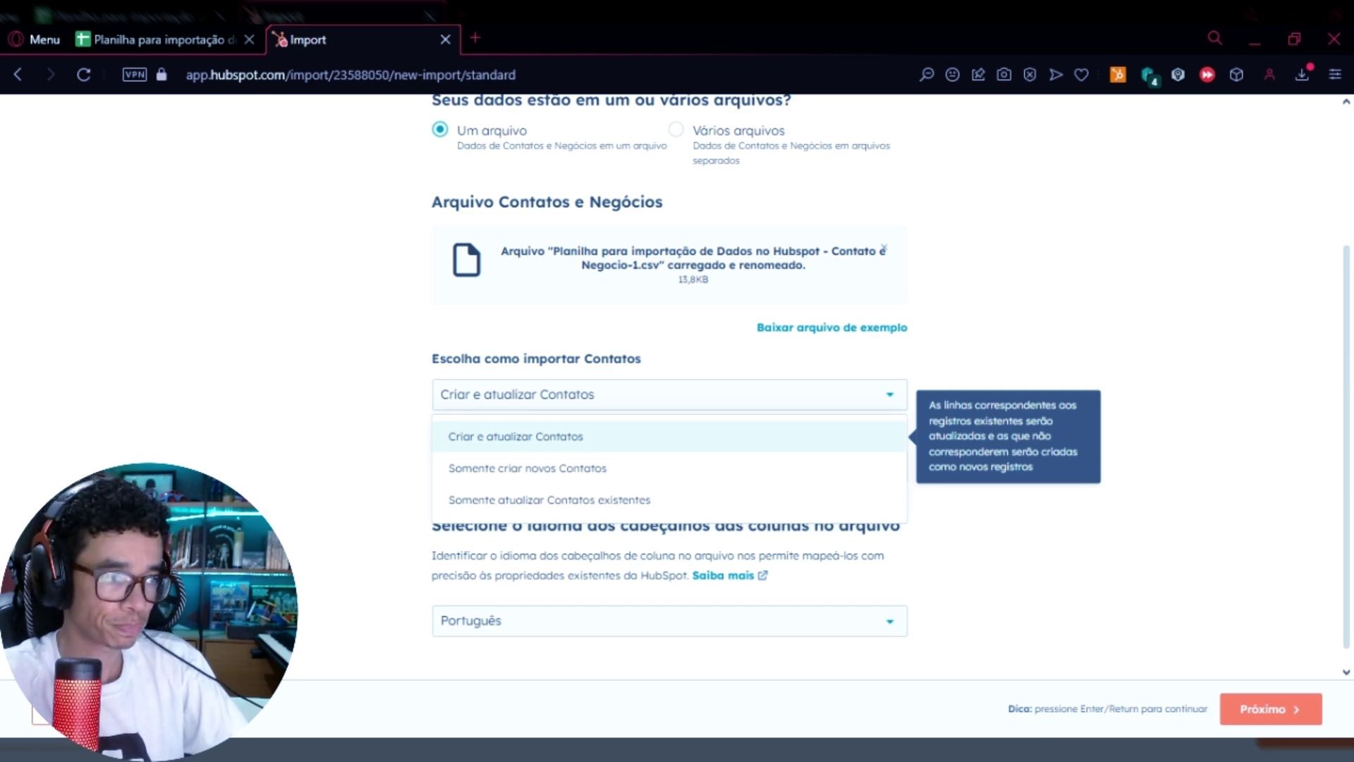
pyautogui.click(499, 438)
pyautogui.click(502, 392)
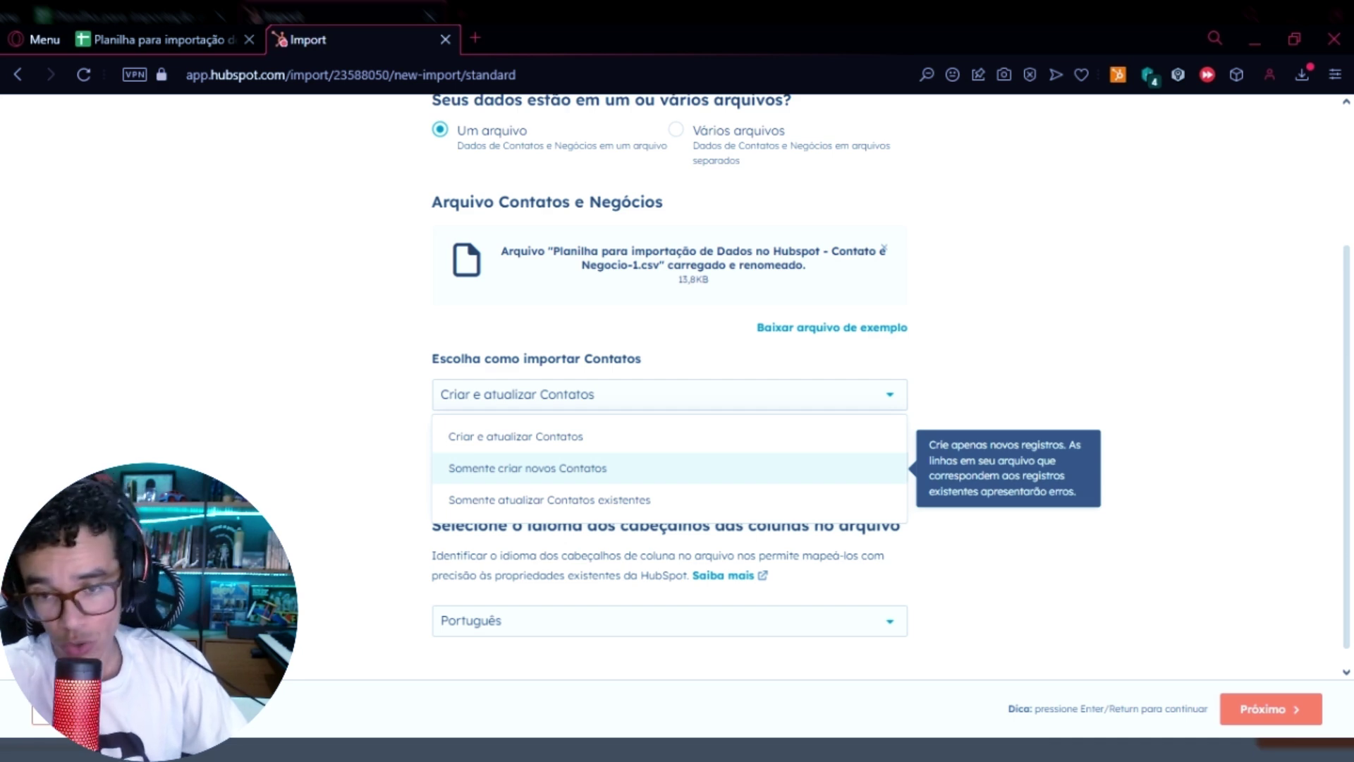
pyautogui.click(390, 393)
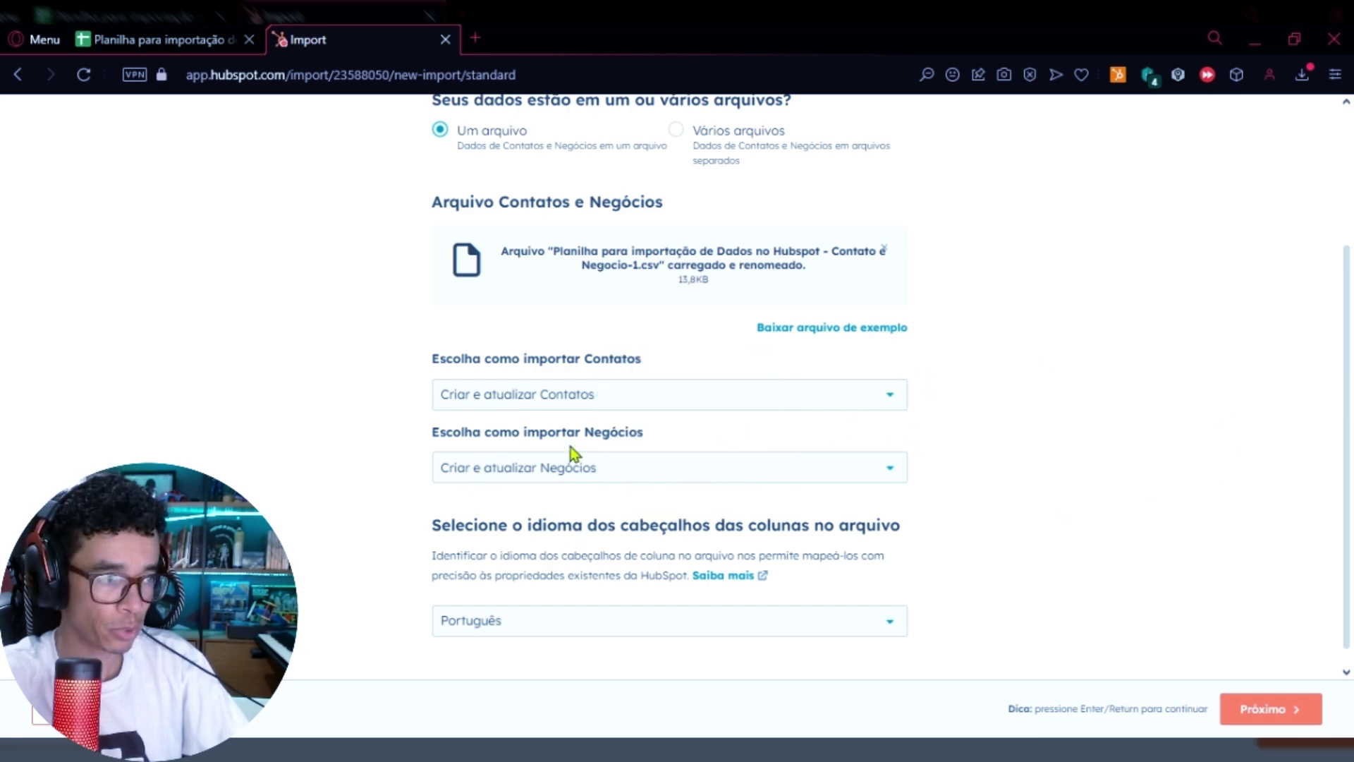
# Continue to the column mapping stage, keeping Criar e atualizar Negócios and Português as the header language.
pyautogui.scroll(-1, 706, 473)
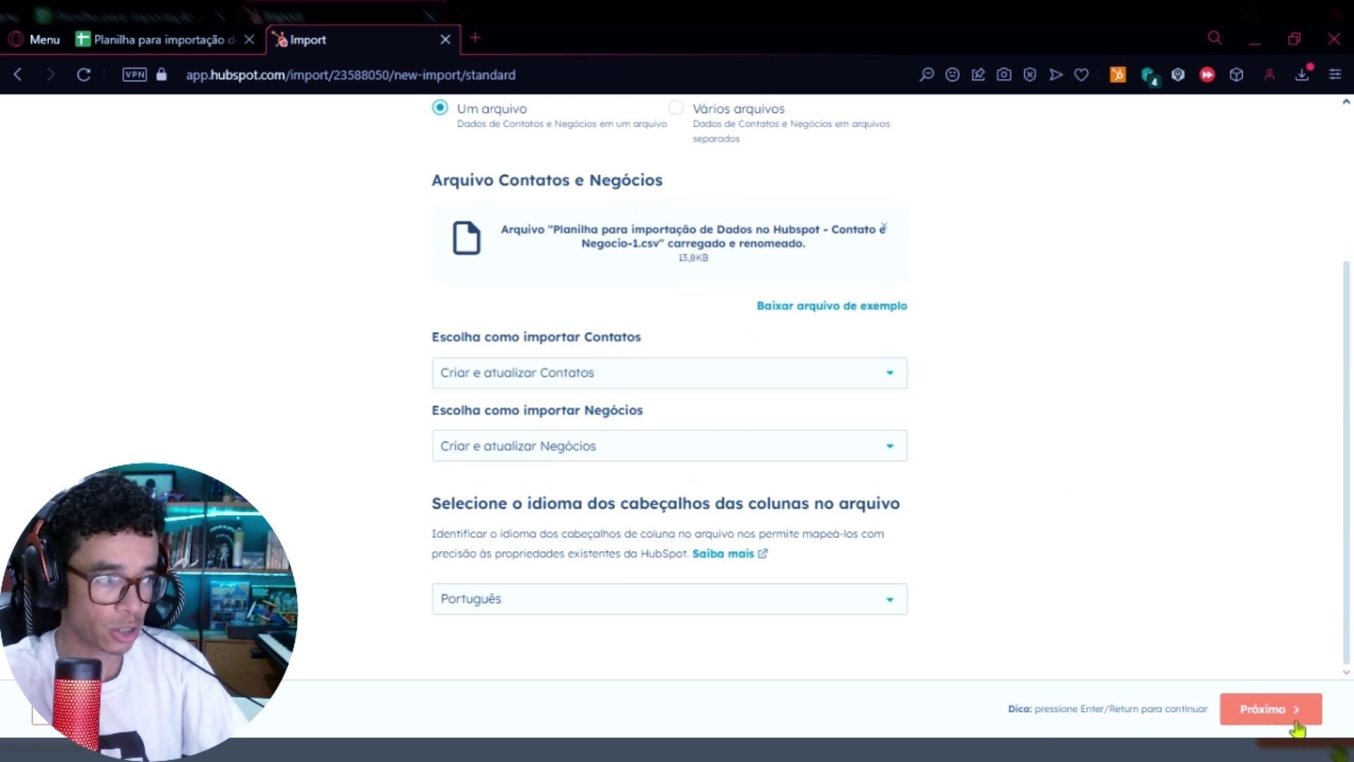
pyautogui.click(1270, 716)
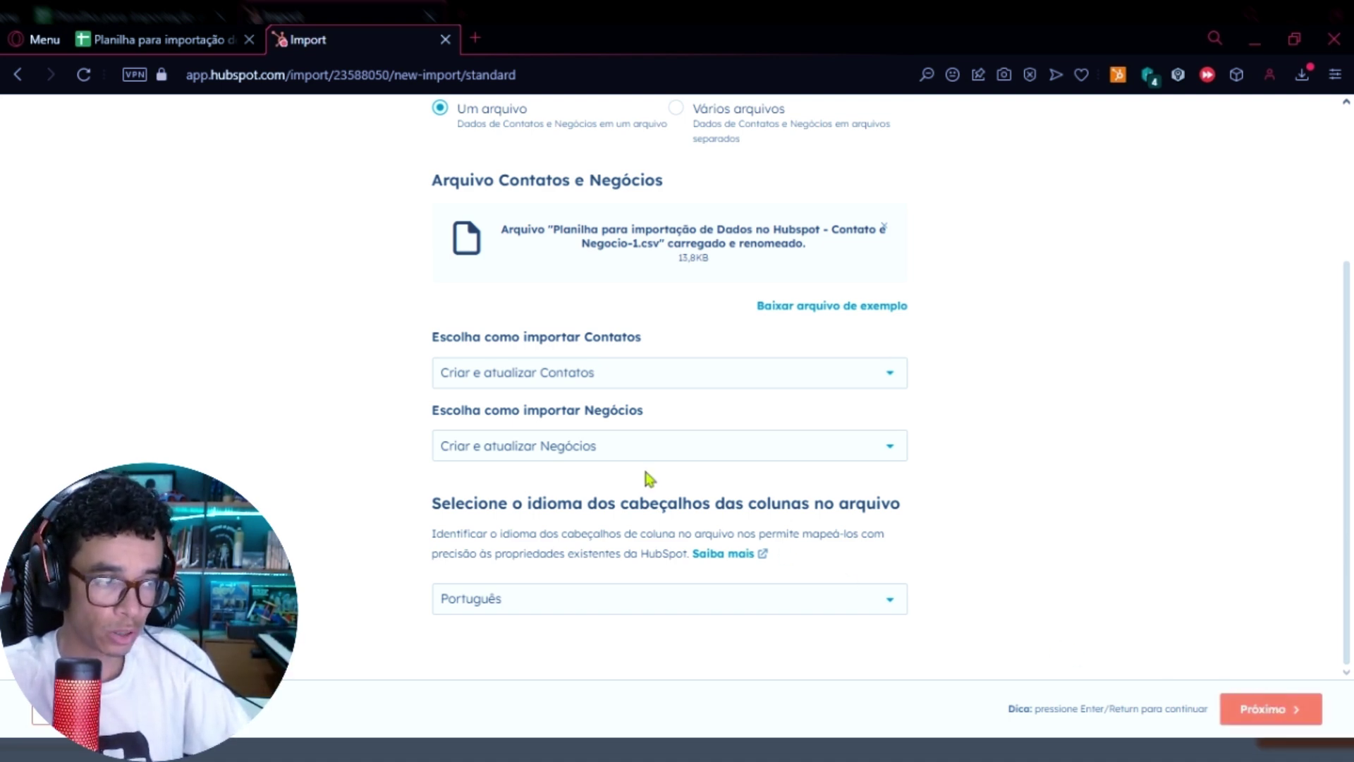
pyautogui.click(1280, 721)
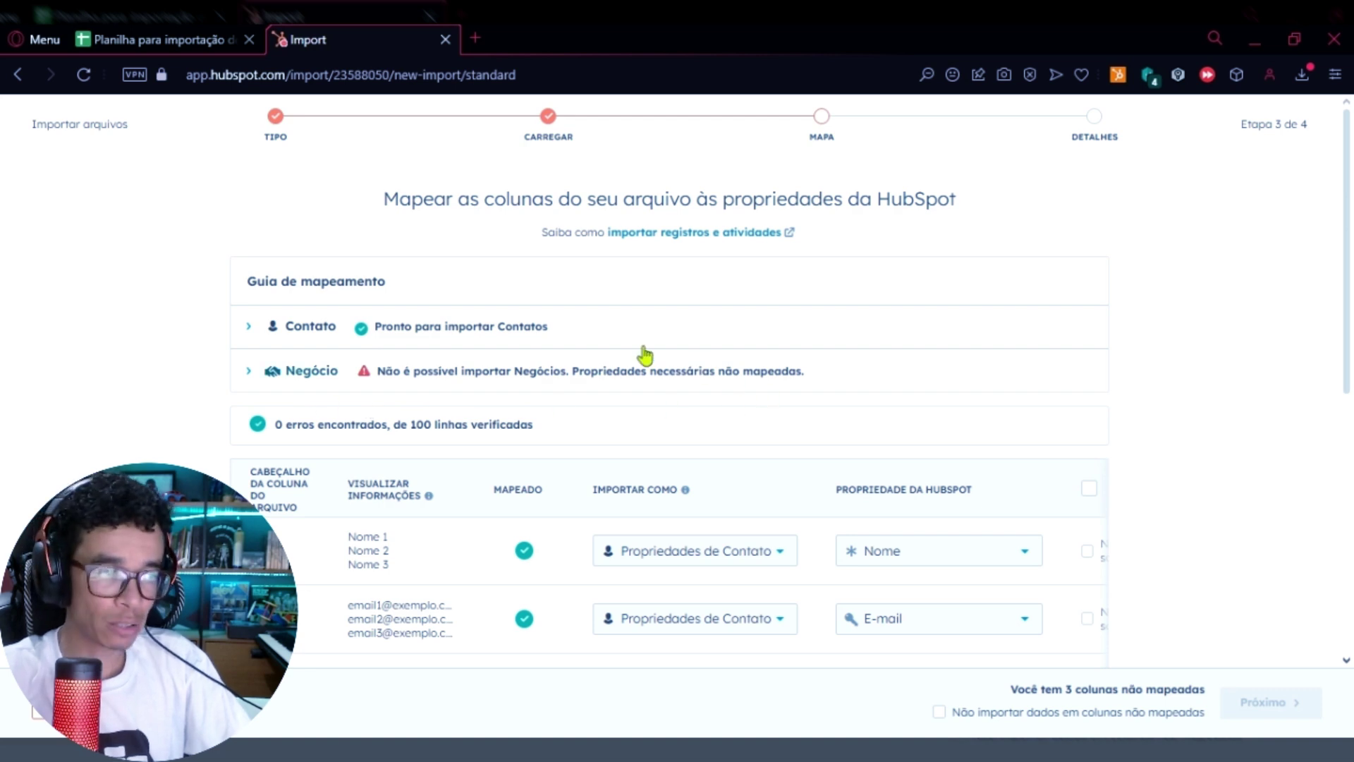
# Examine the properties required for Negócio and Contato in the mapping guide.
pyautogui.click(271, 374)
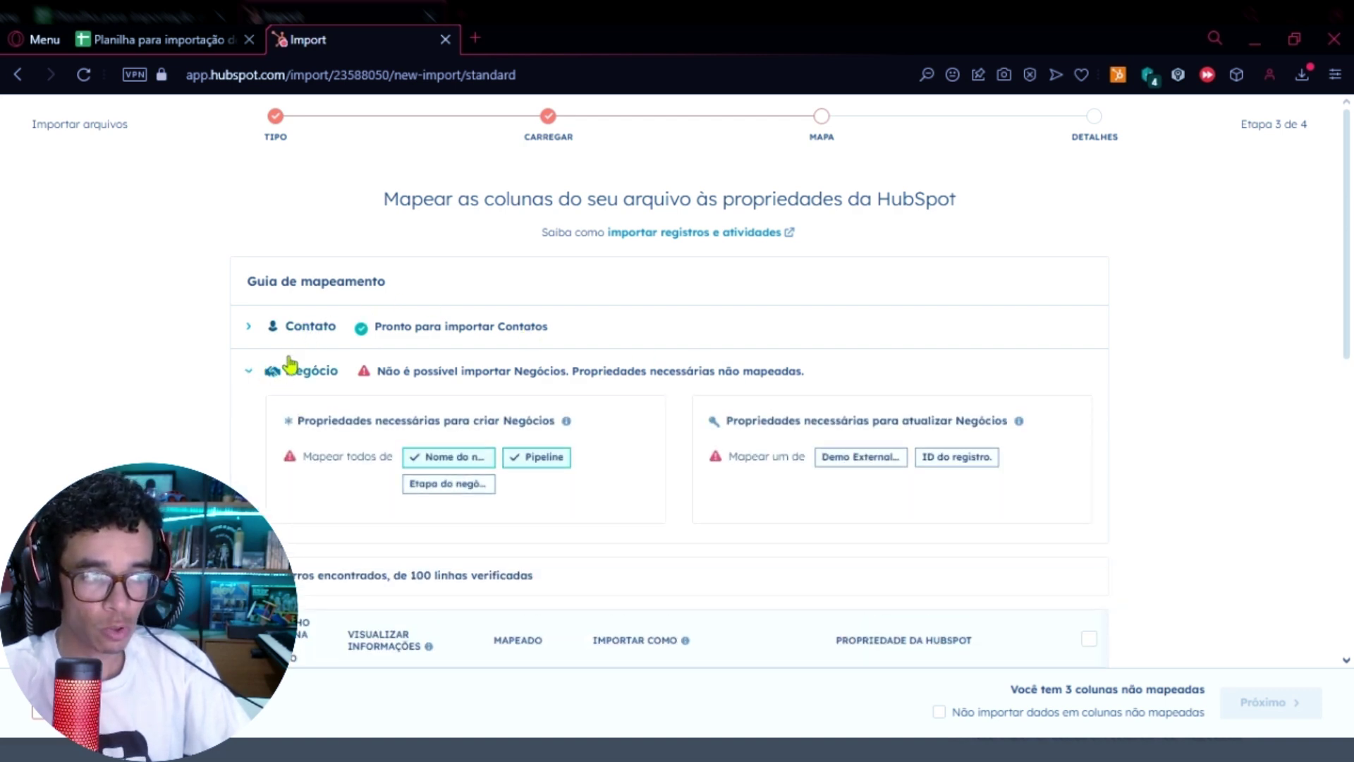
pyautogui.click(271, 377)
pyautogui.click(326, 331)
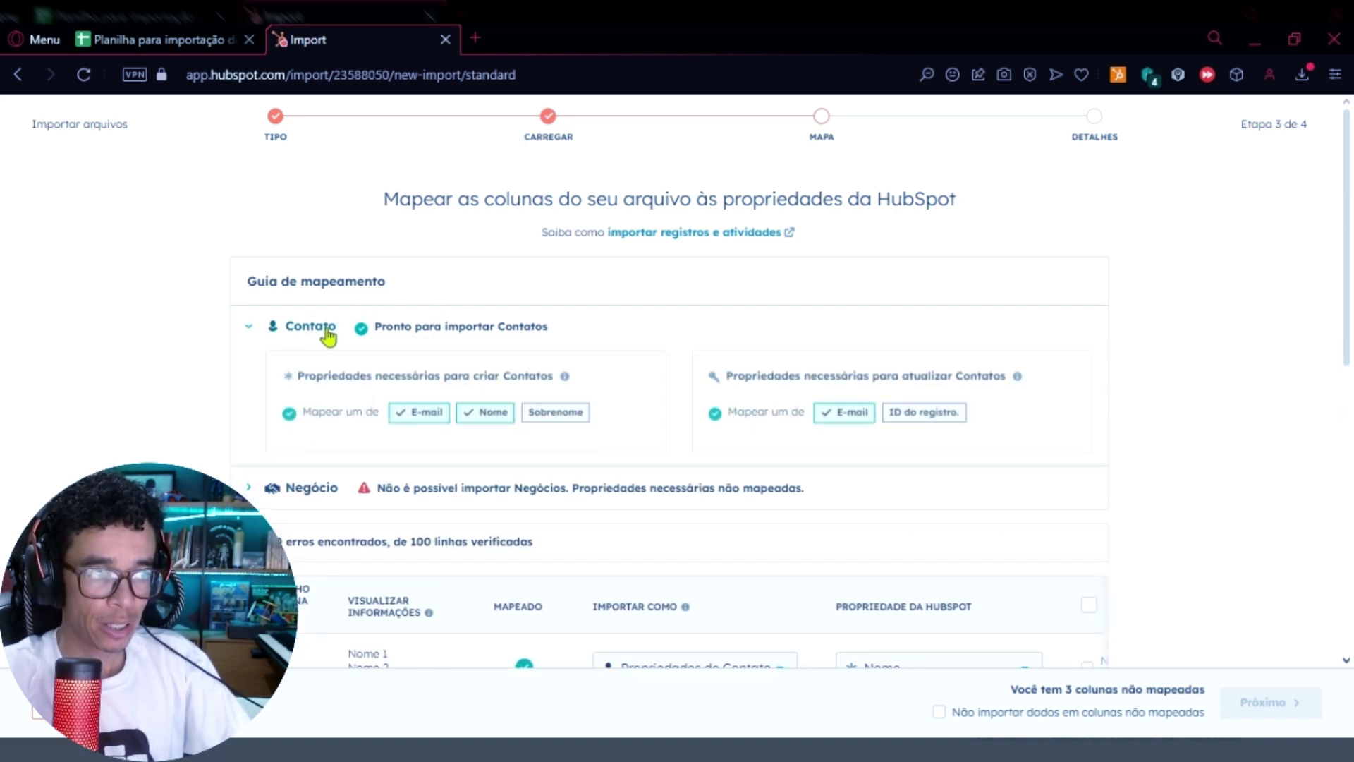
# Review which properties the mapping guide requires for creating and updating Contatos and Negócios.
pyautogui.click(327, 330)
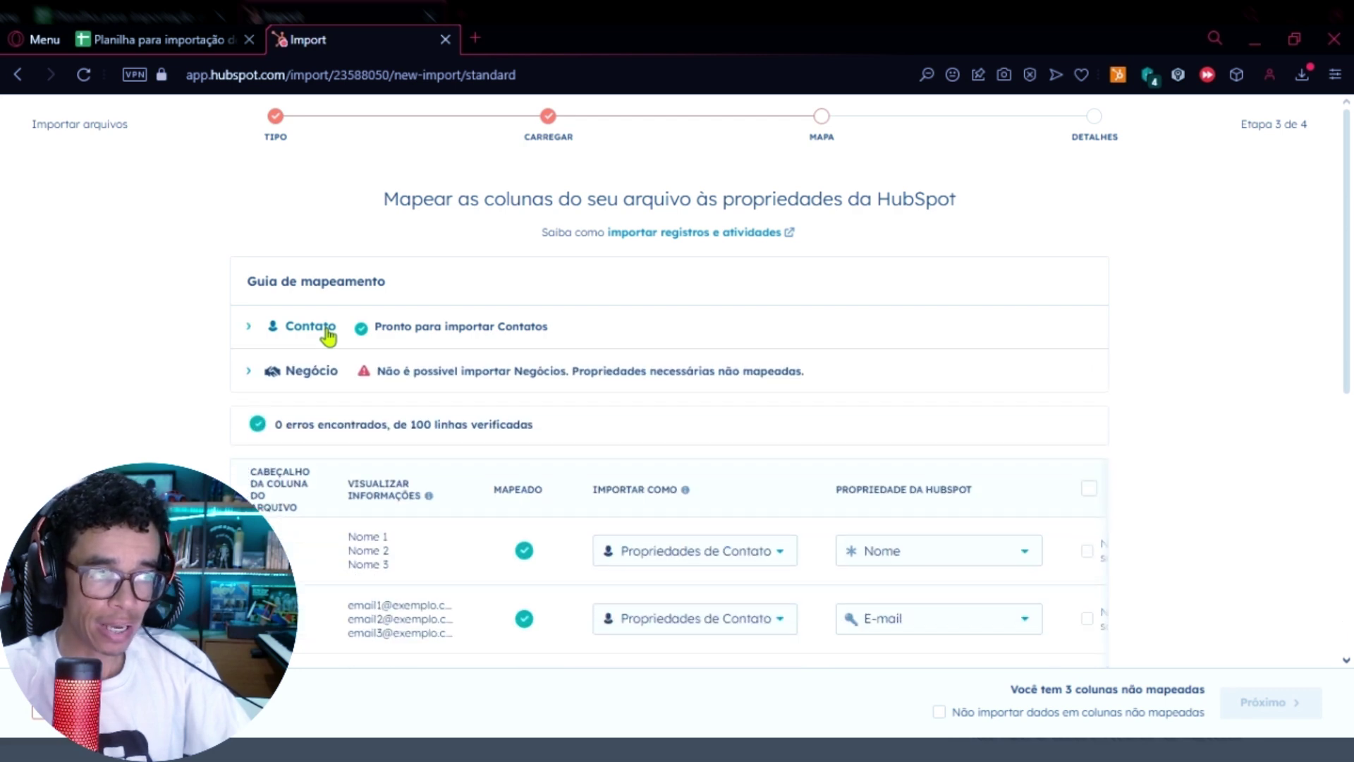
pyautogui.click(327, 331)
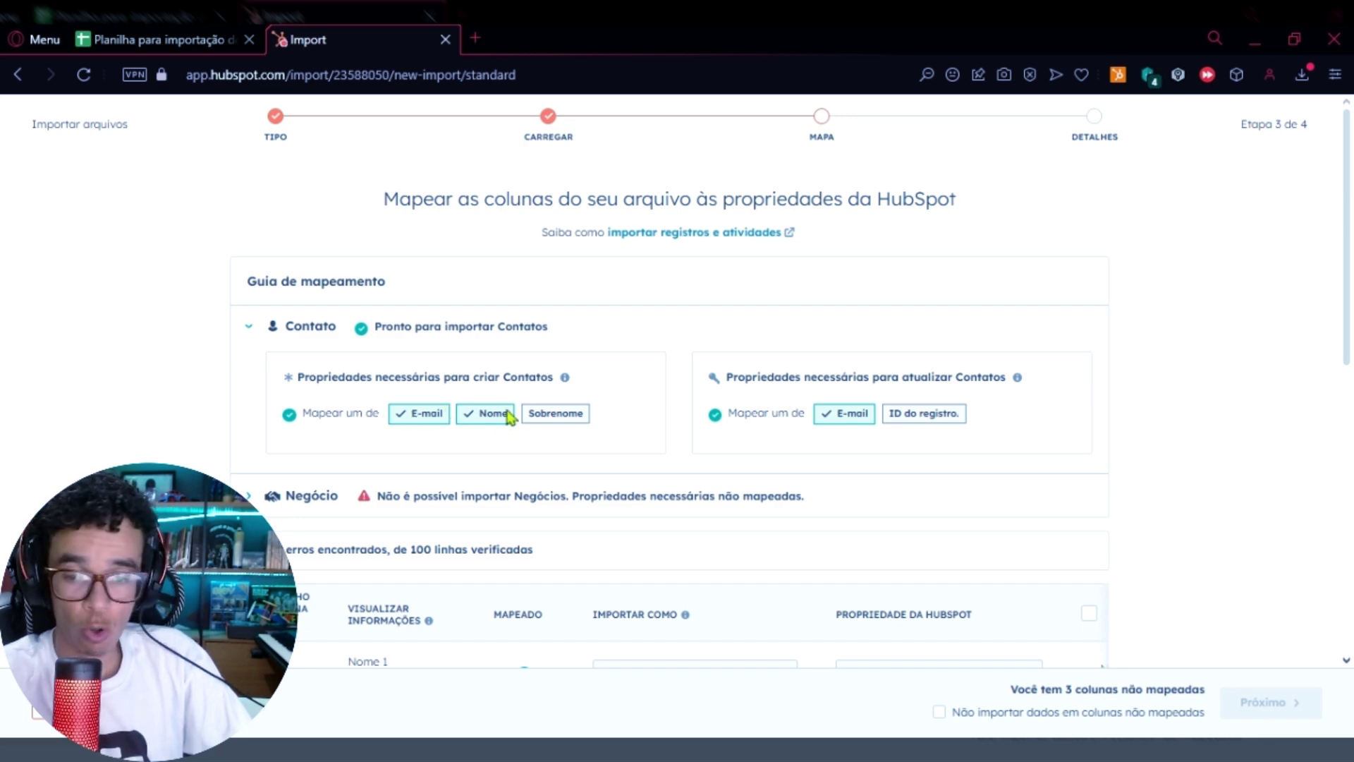
pyautogui.scroll(-2, 424, 420)
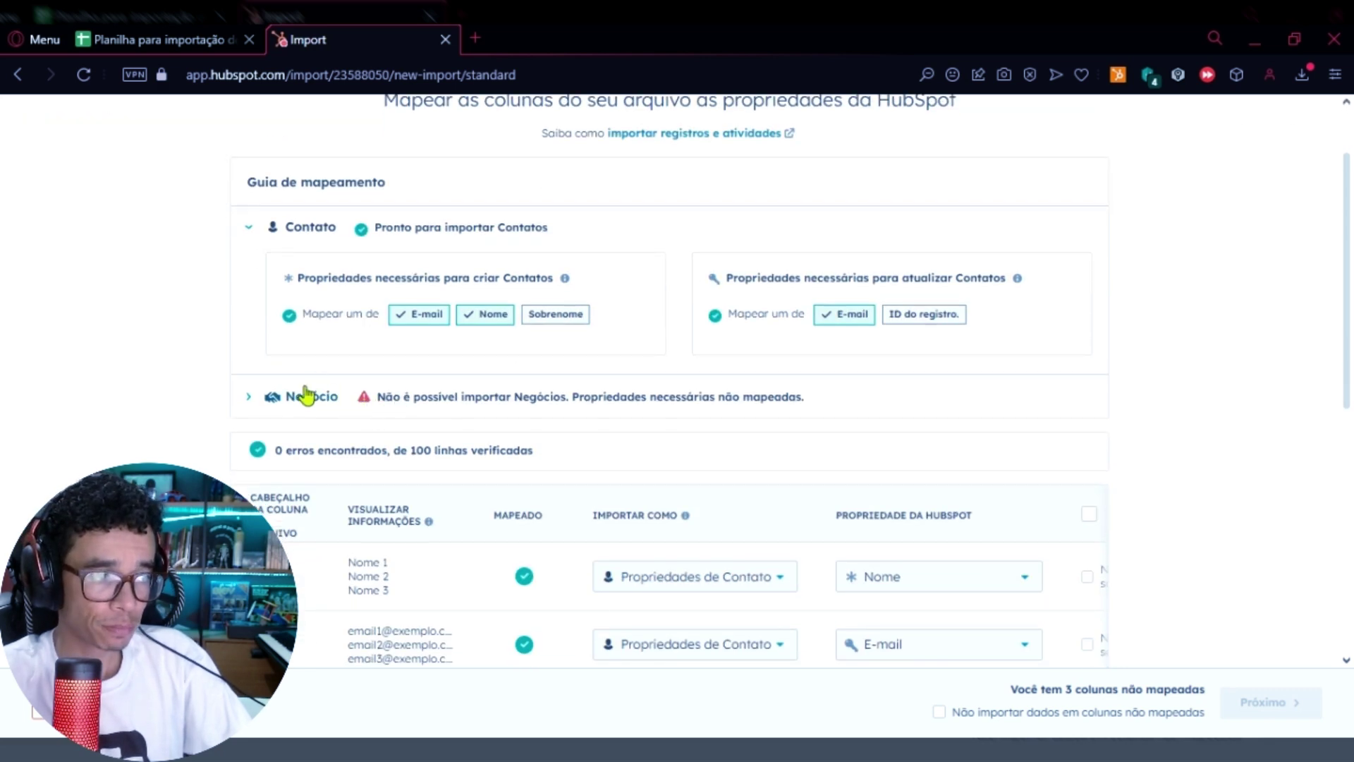
pyautogui.click(305, 396)
pyautogui.scroll(-2, 311, 398)
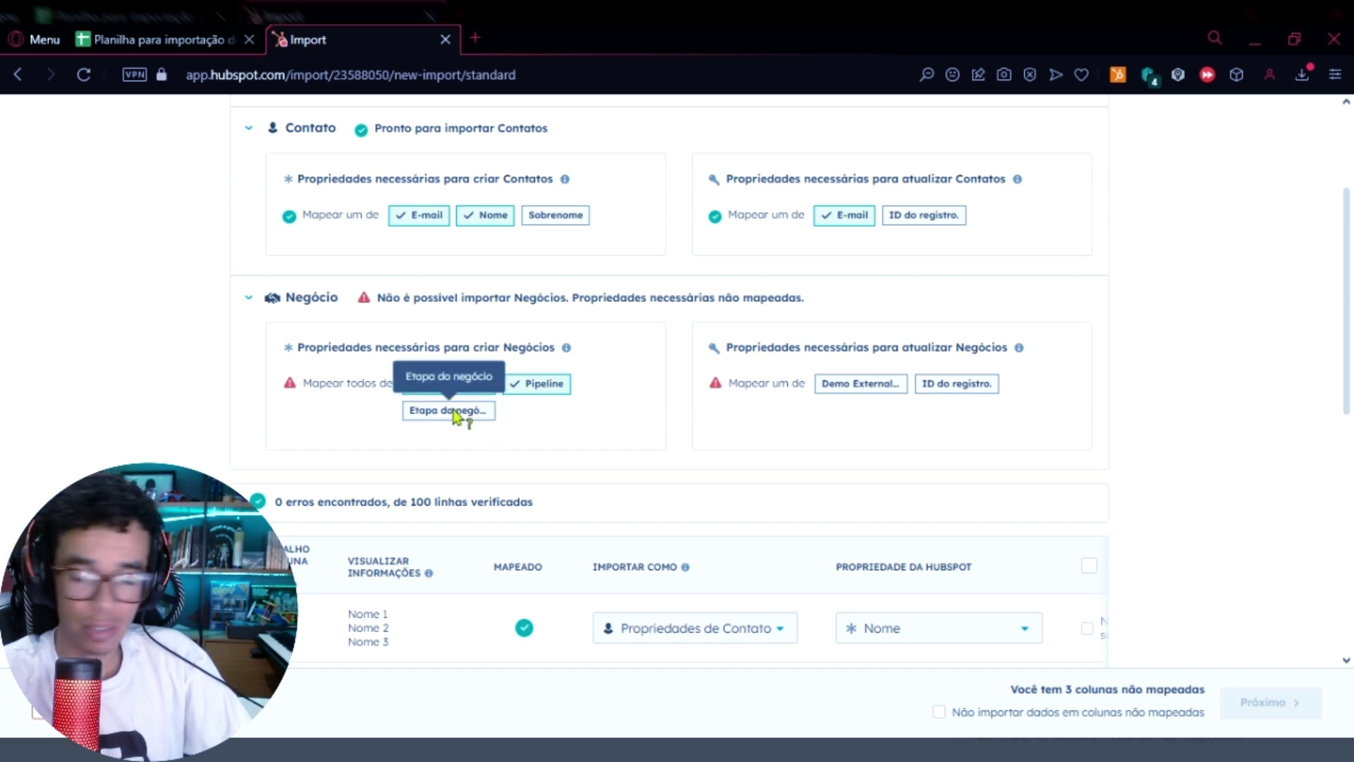
pyautogui.click(299, 309)
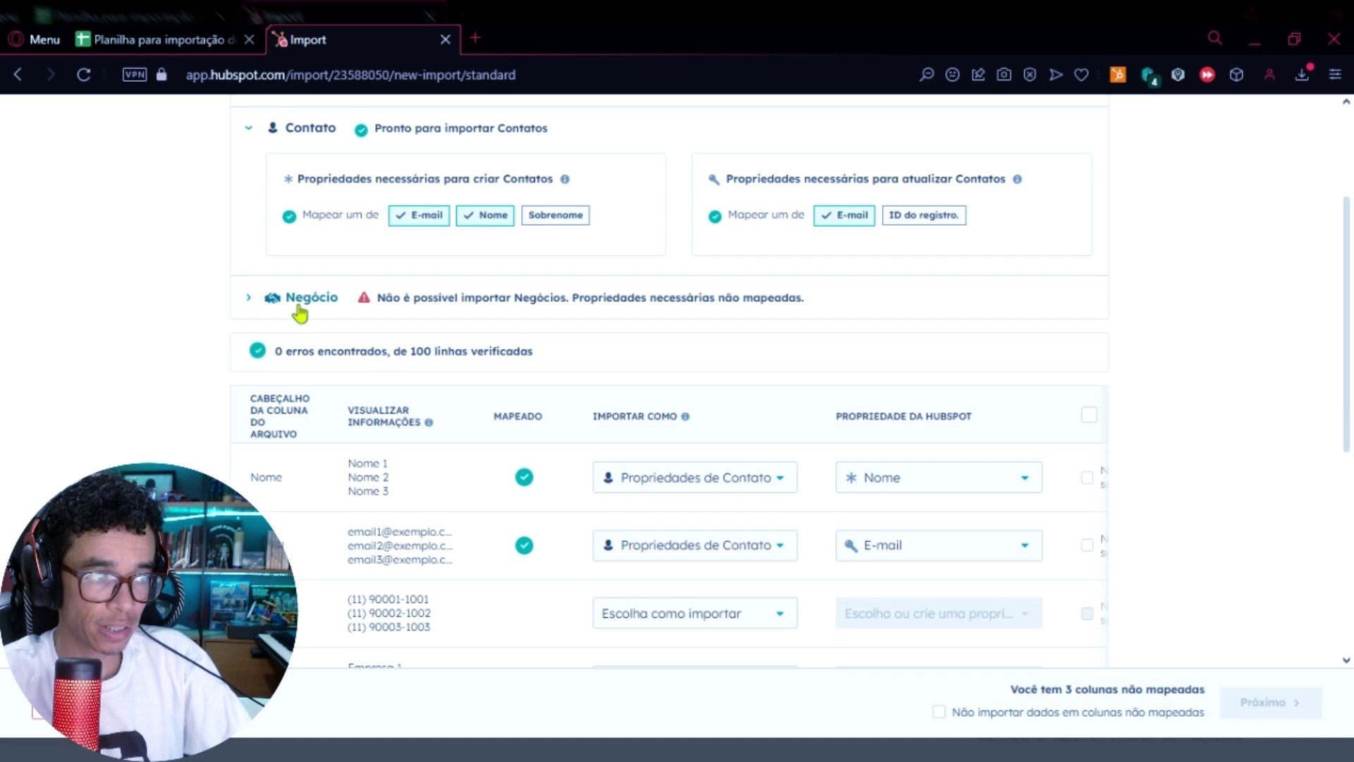
# Map the Telefone column to the contact property Número de telefone under Propriedades de Contato.
pyautogui.scroll(-3, 314, 356)
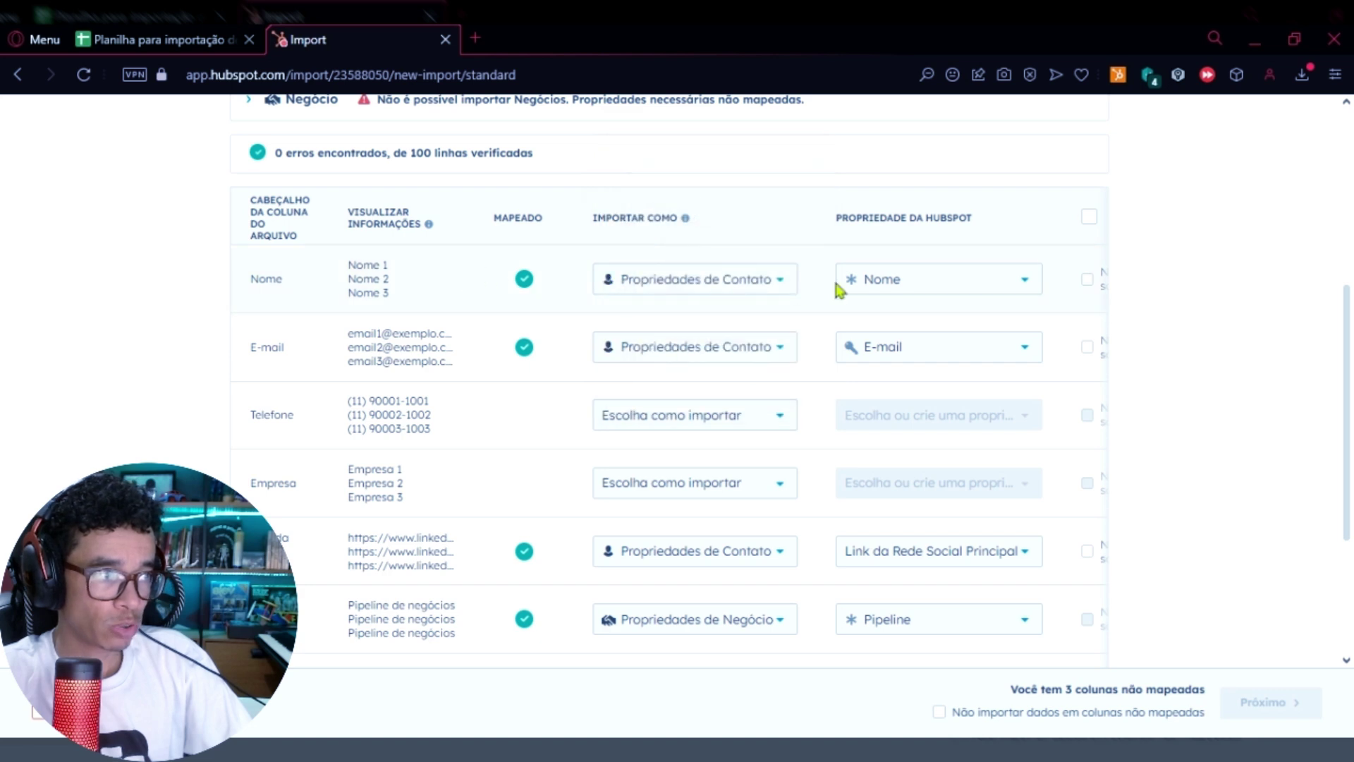
pyautogui.moveTo(927, 289)
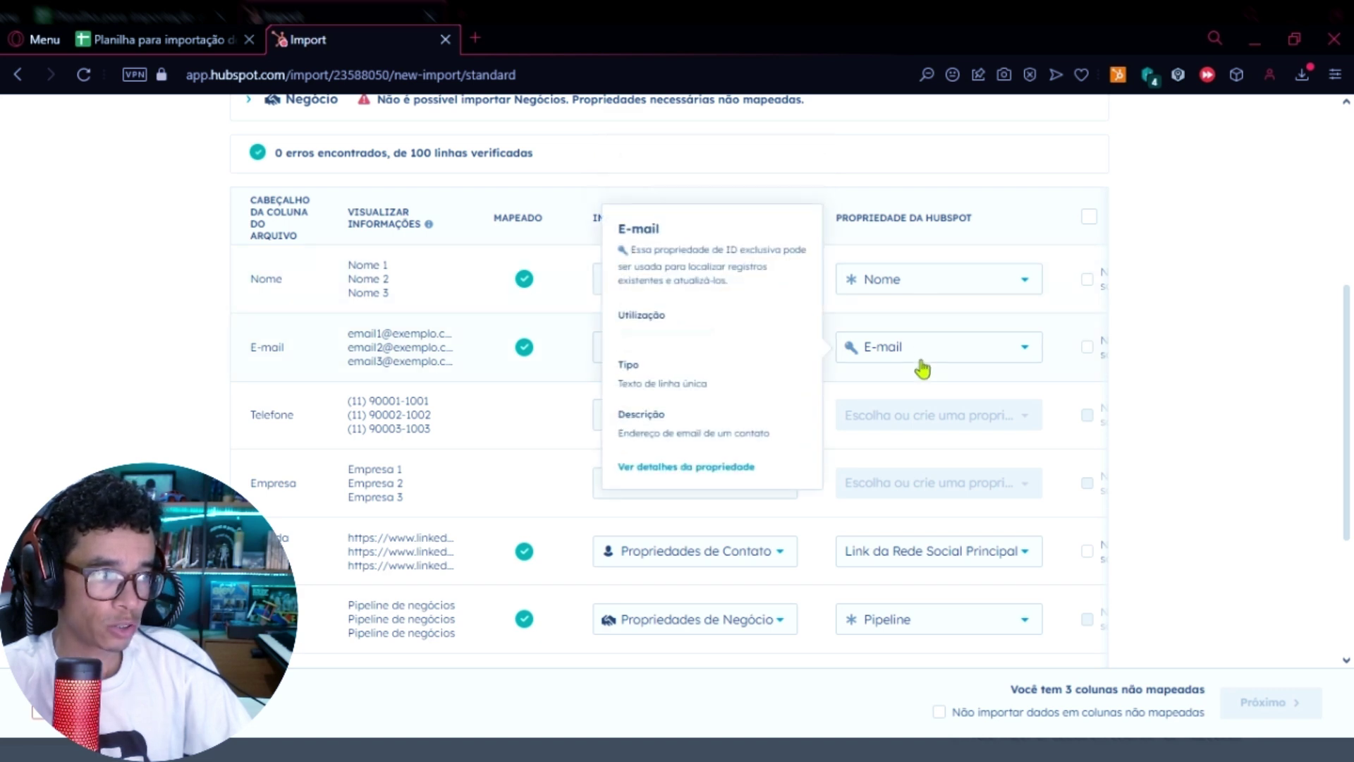
pyautogui.click(751, 424)
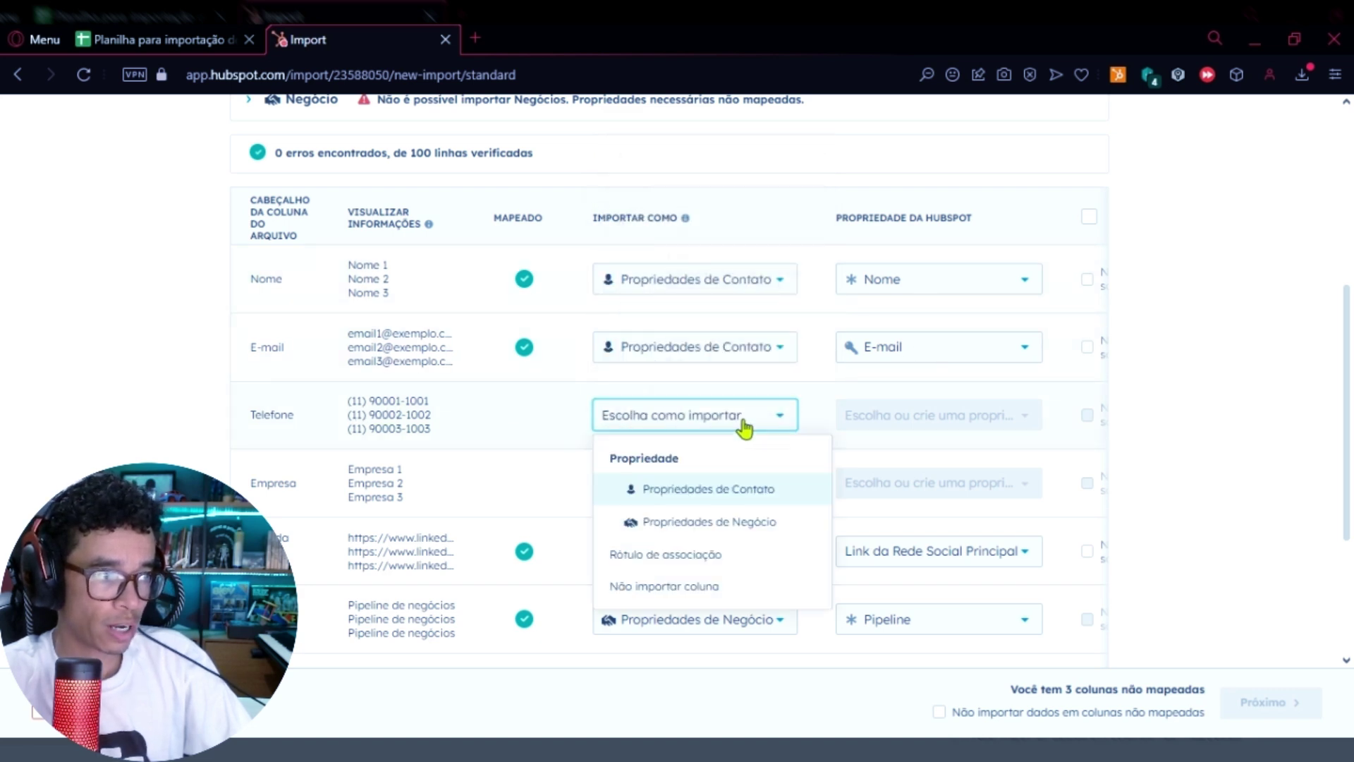
pyautogui.click(717, 494)
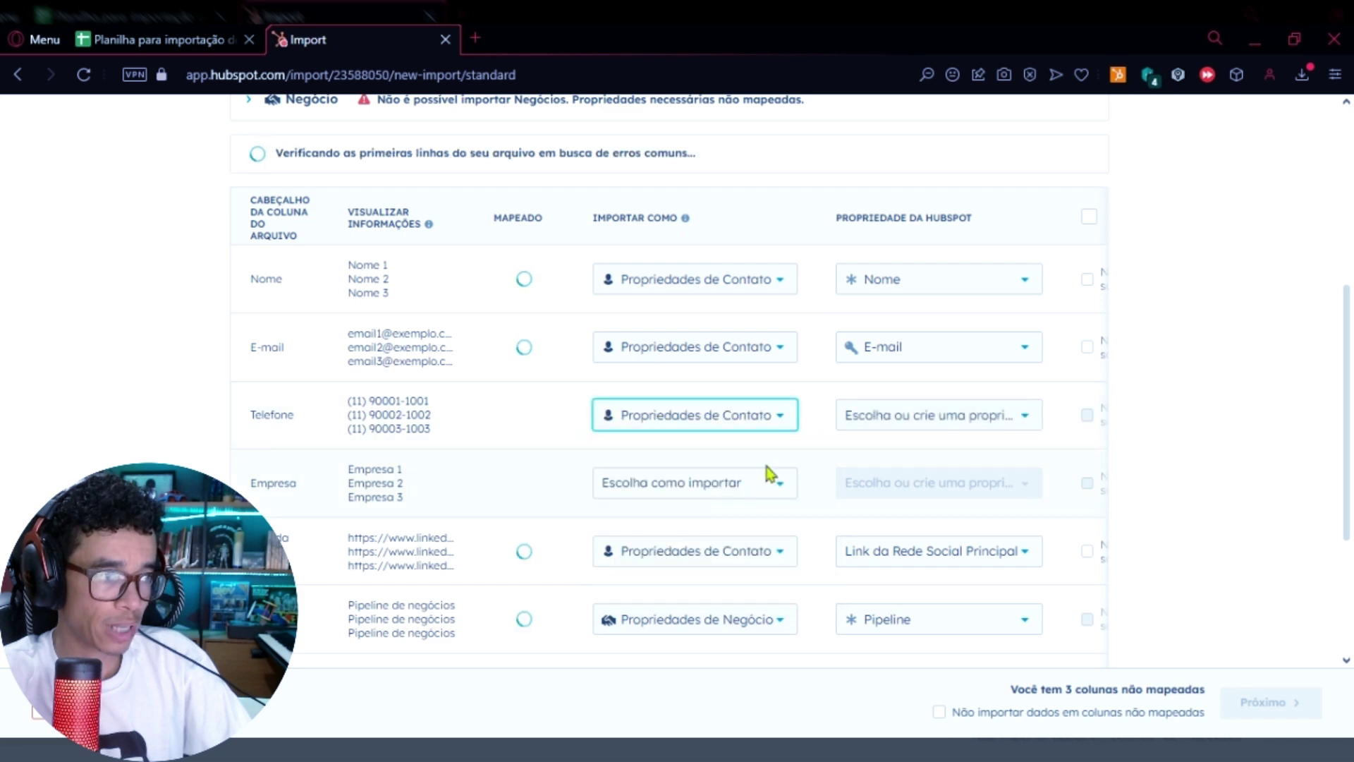
pyautogui.click(902, 422)
pyautogui.write('telefone')
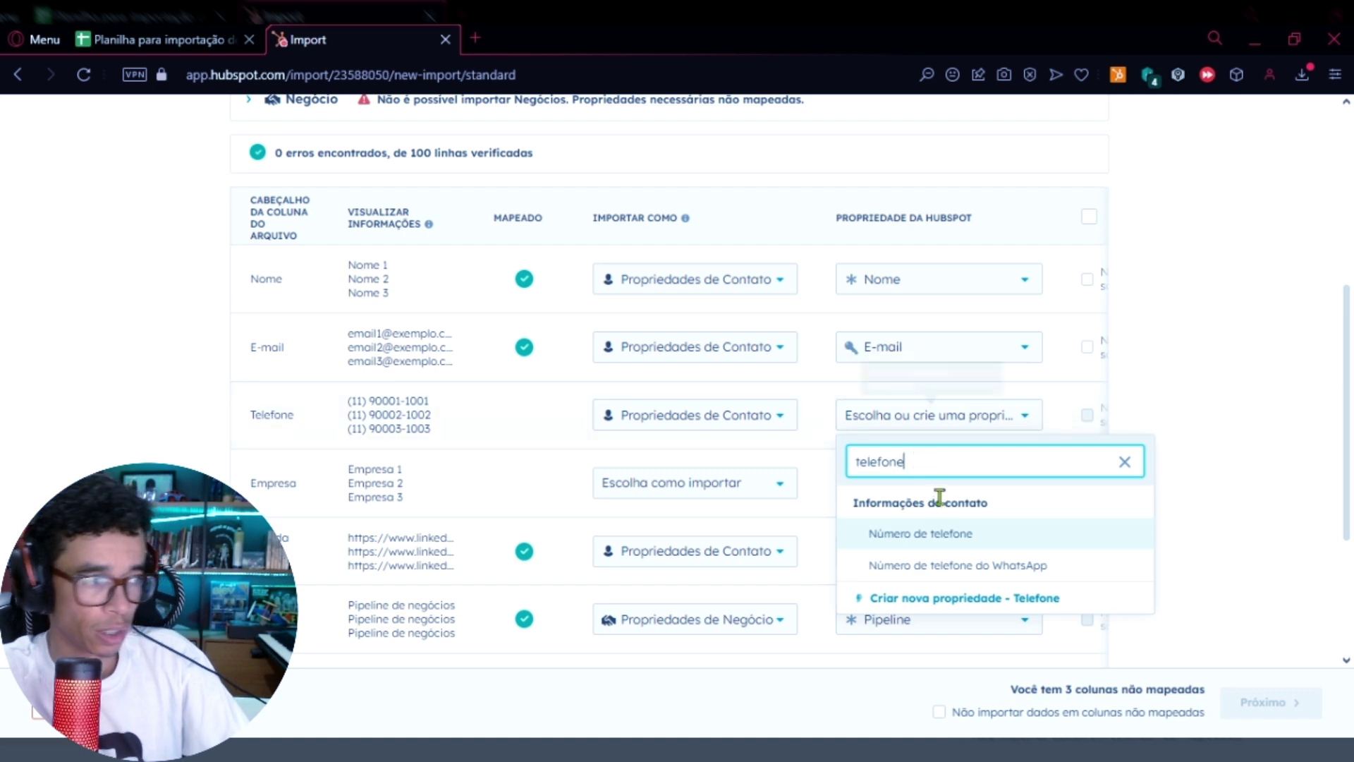
pyautogui.moveTo(919, 544)
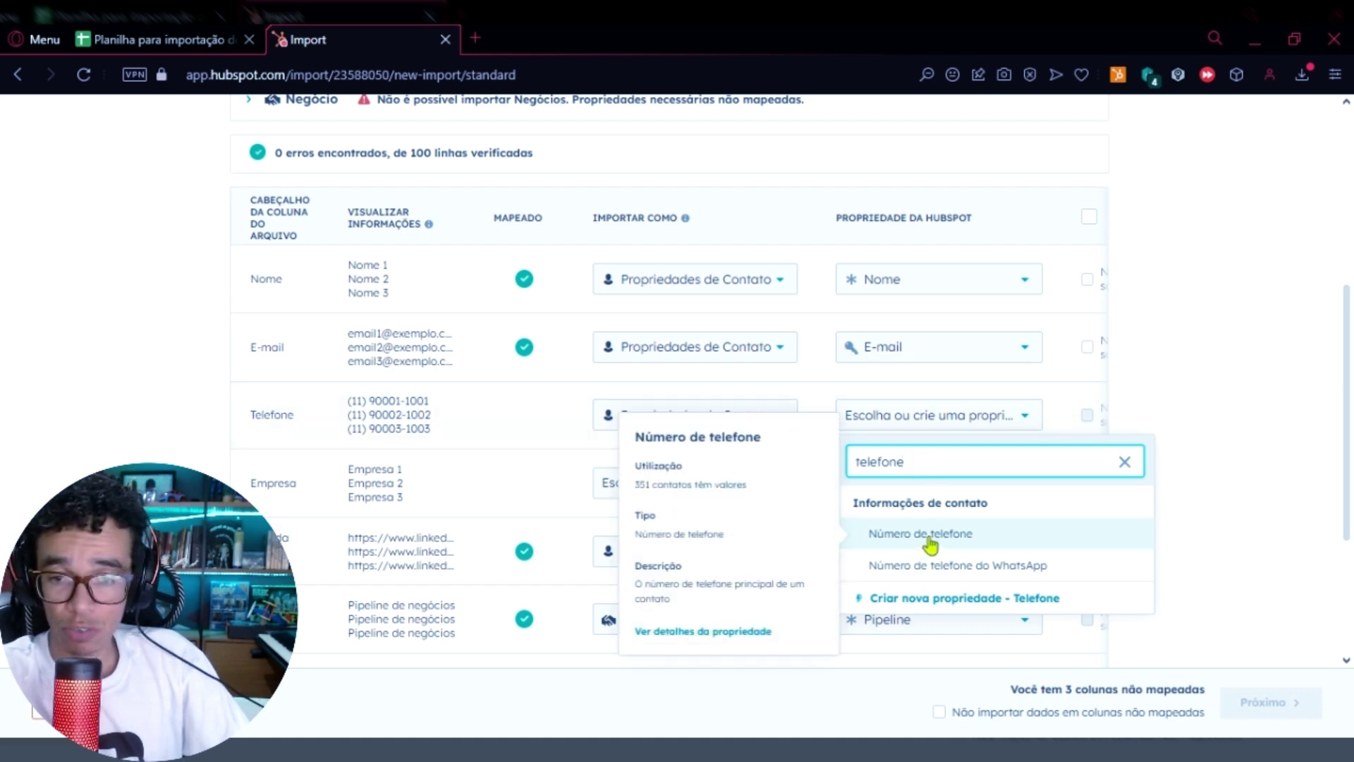
pyautogui.click(930, 541)
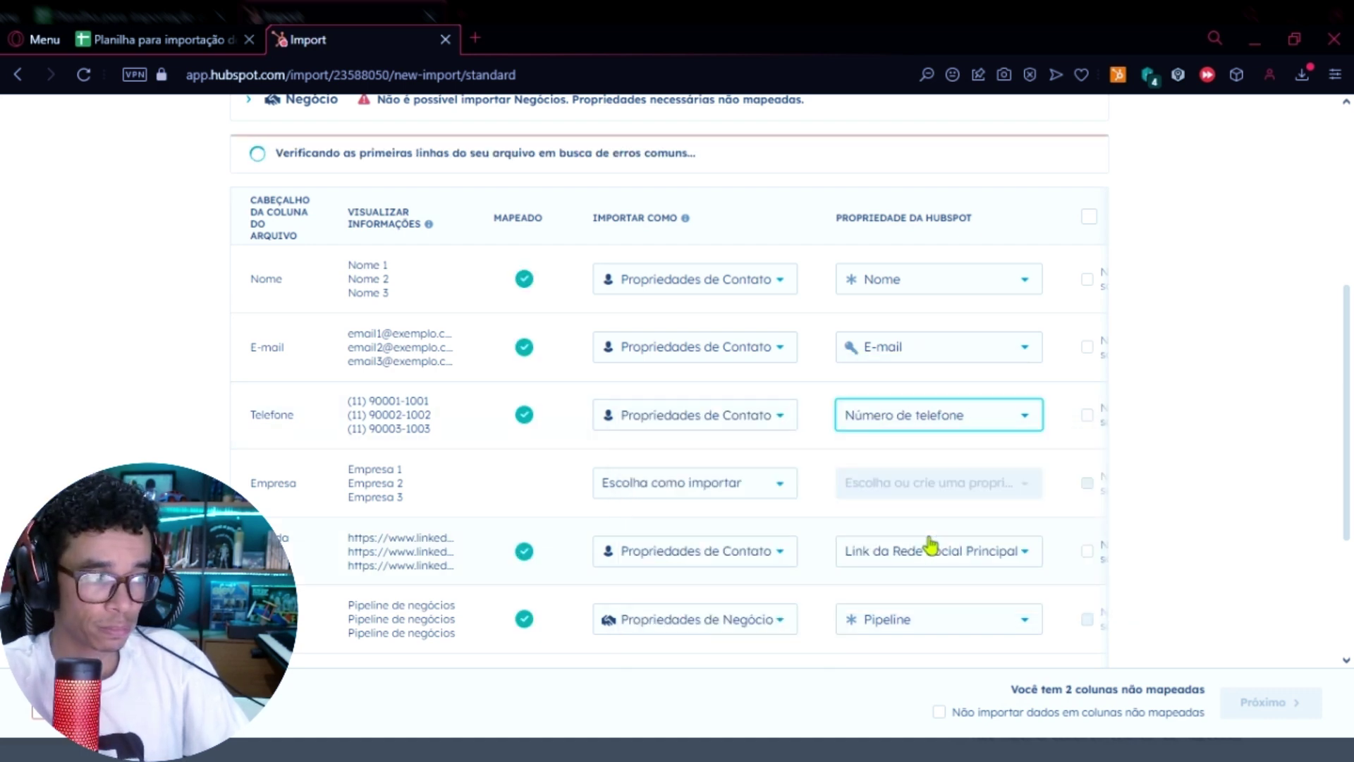
# Map the Empresa column to the contact property Nome da empresa under Propriedades de Contato.
pyautogui.scroll(-2, 487, 508)
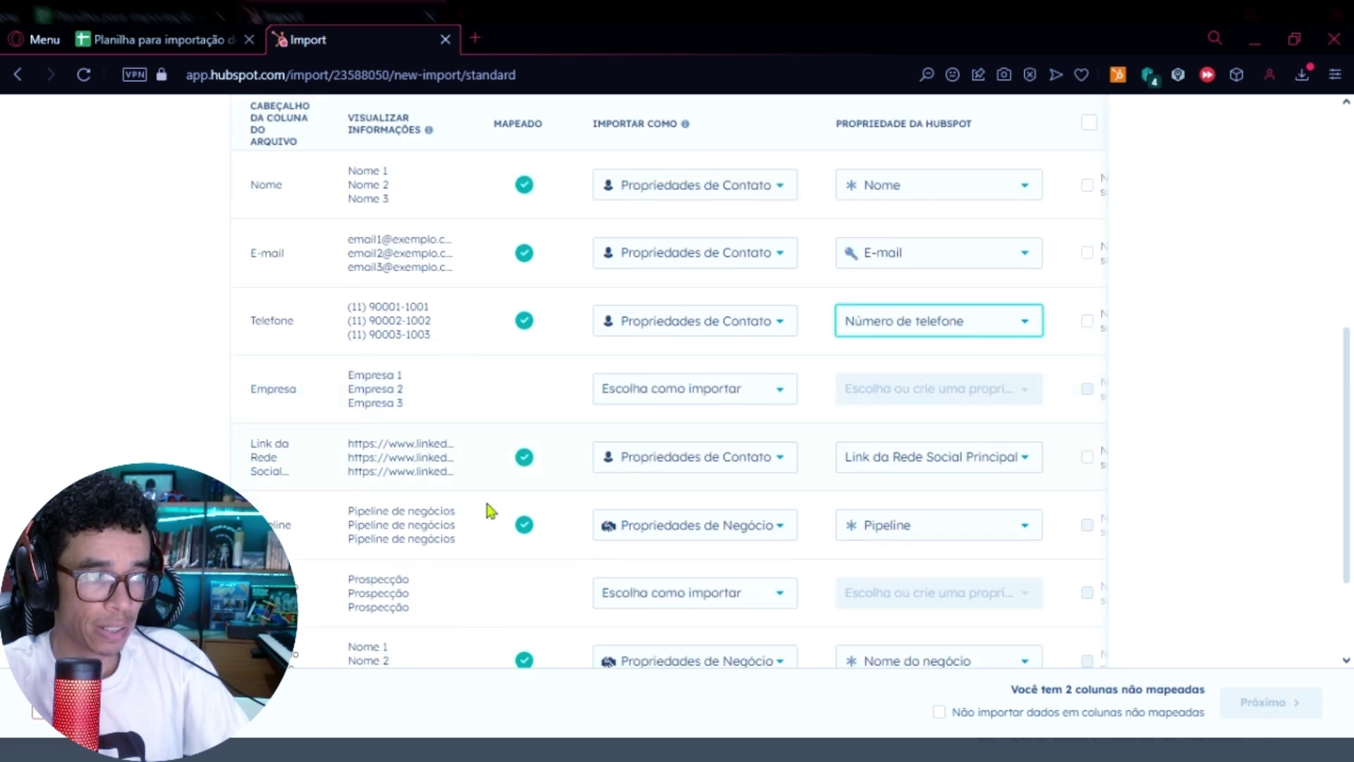
pyautogui.click(737, 395)
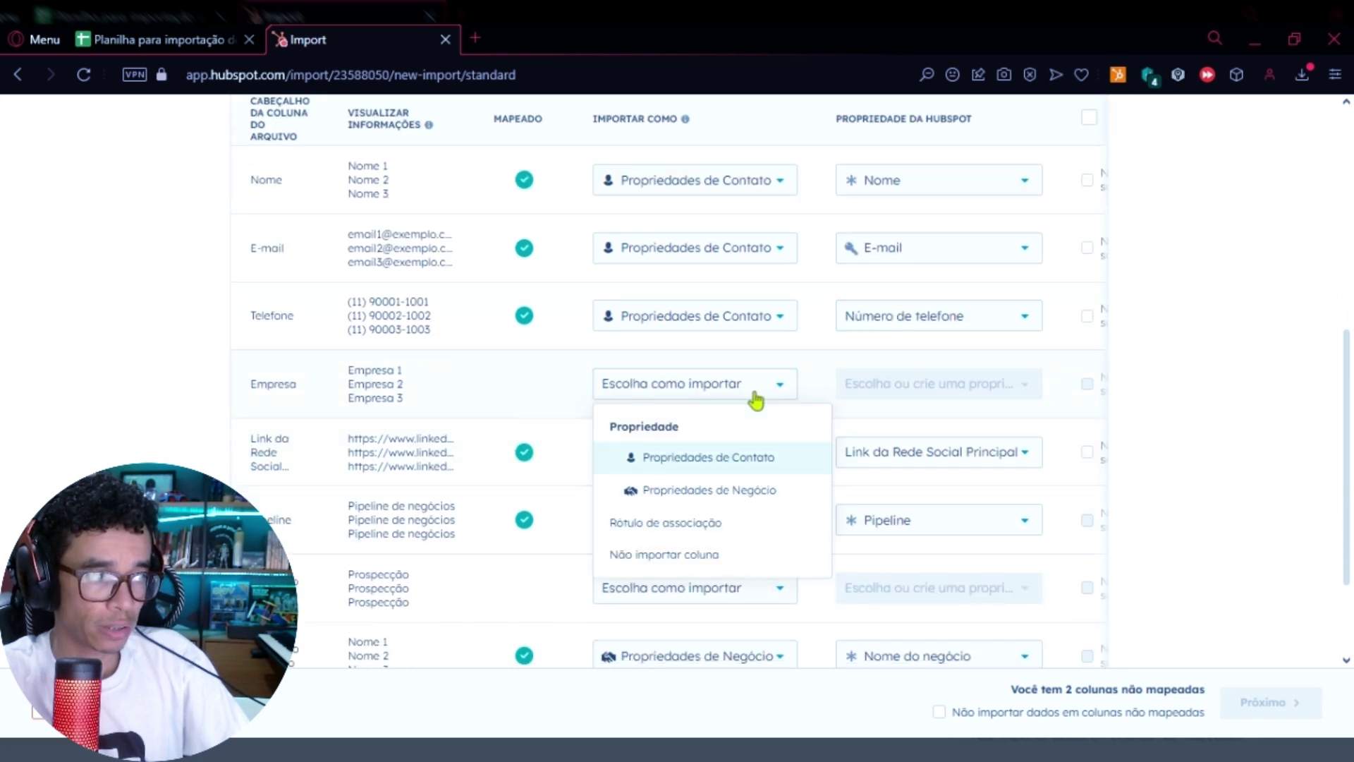
pyautogui.click(710, 469)
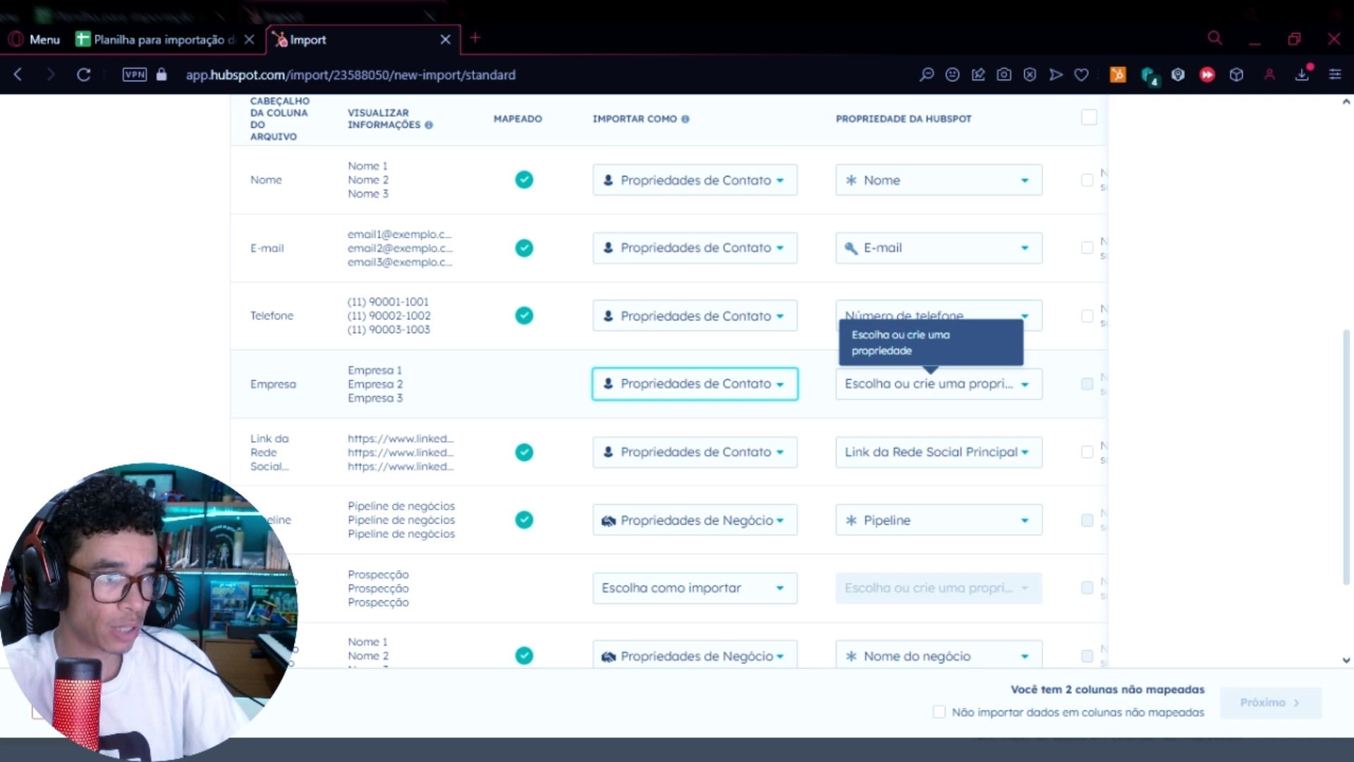
pyautogui.click(935, 395)
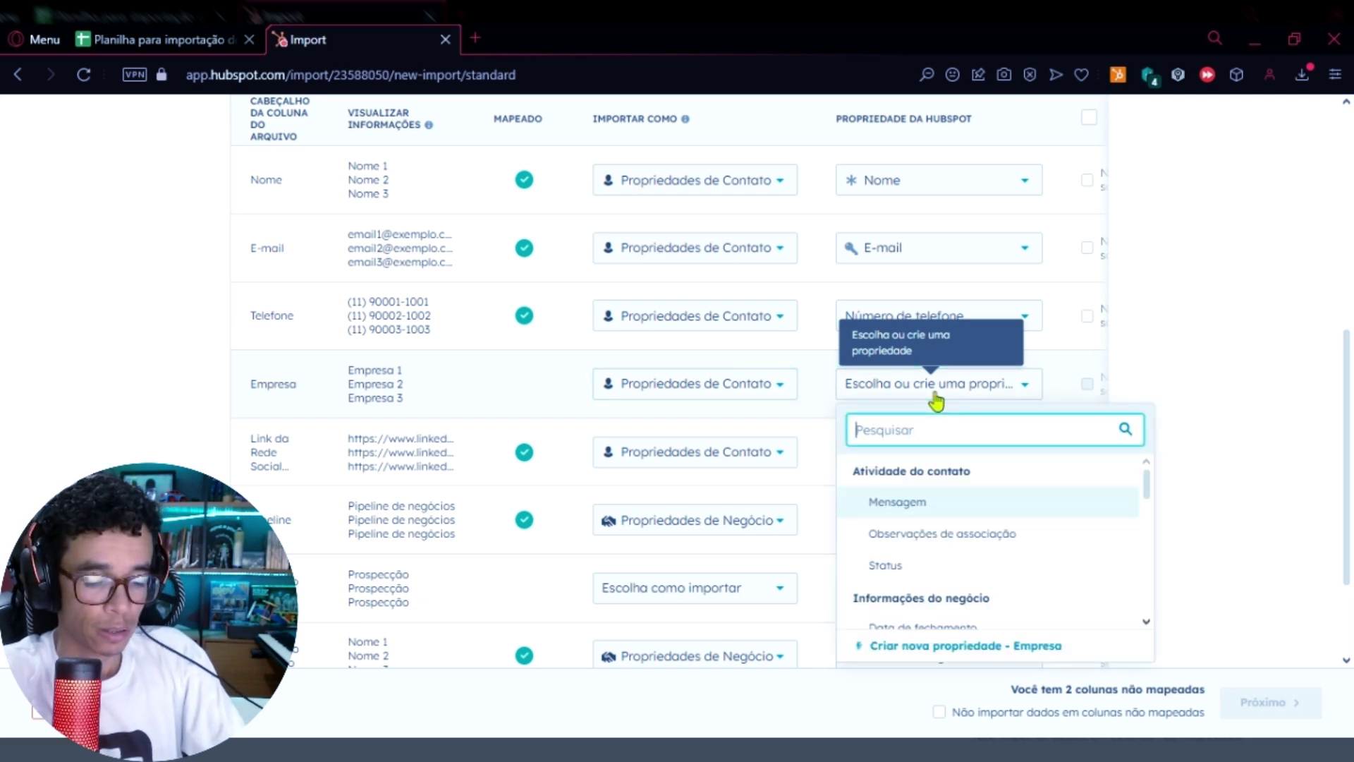
pyautogui.write('empresa')
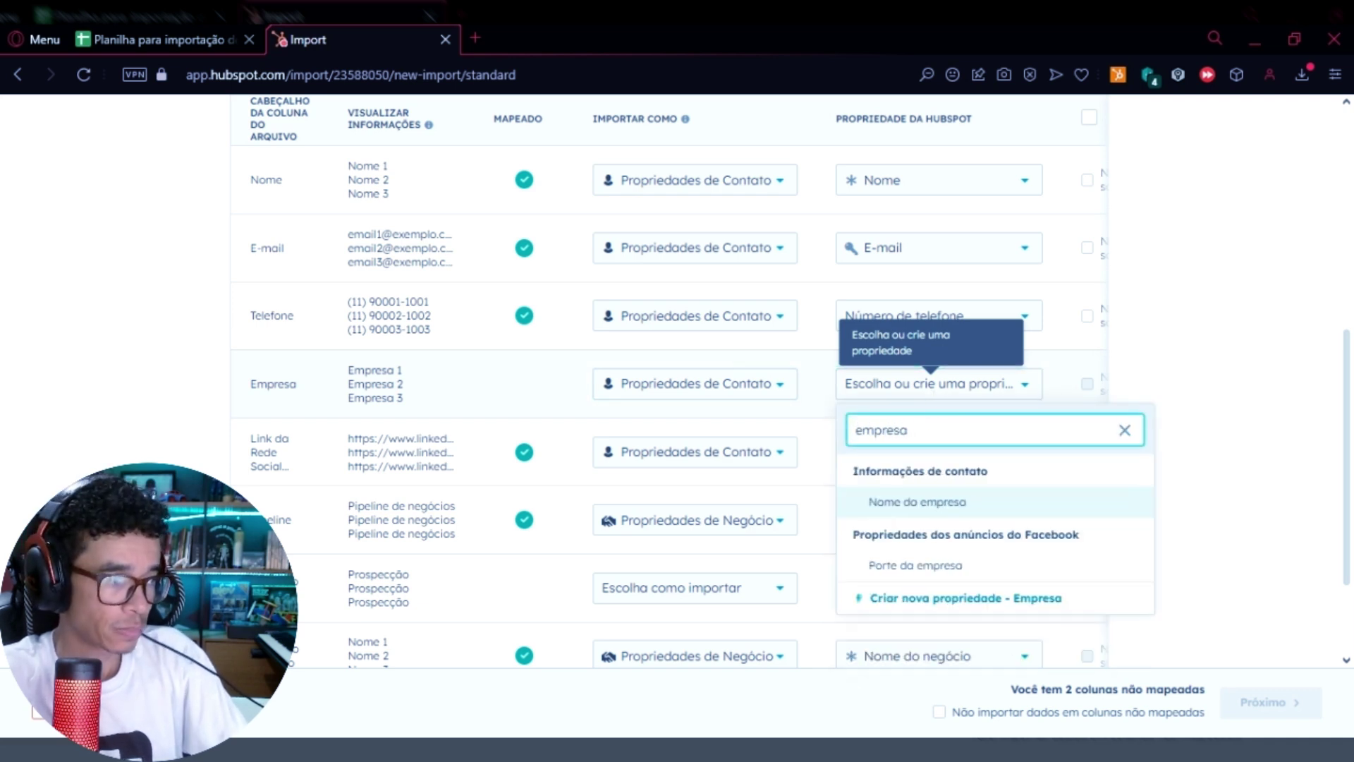
pyautogui.moveTo(920, 511)
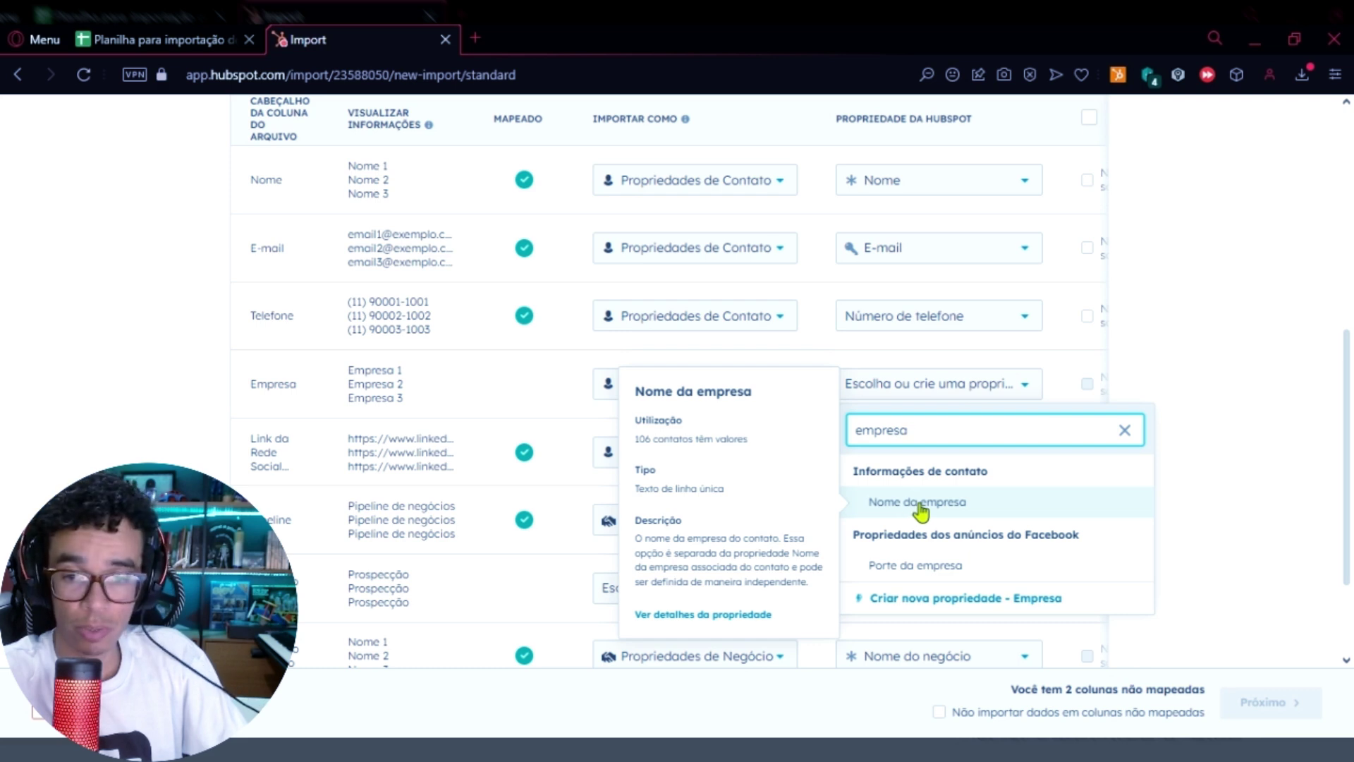
pyautogui.click(920, 503)
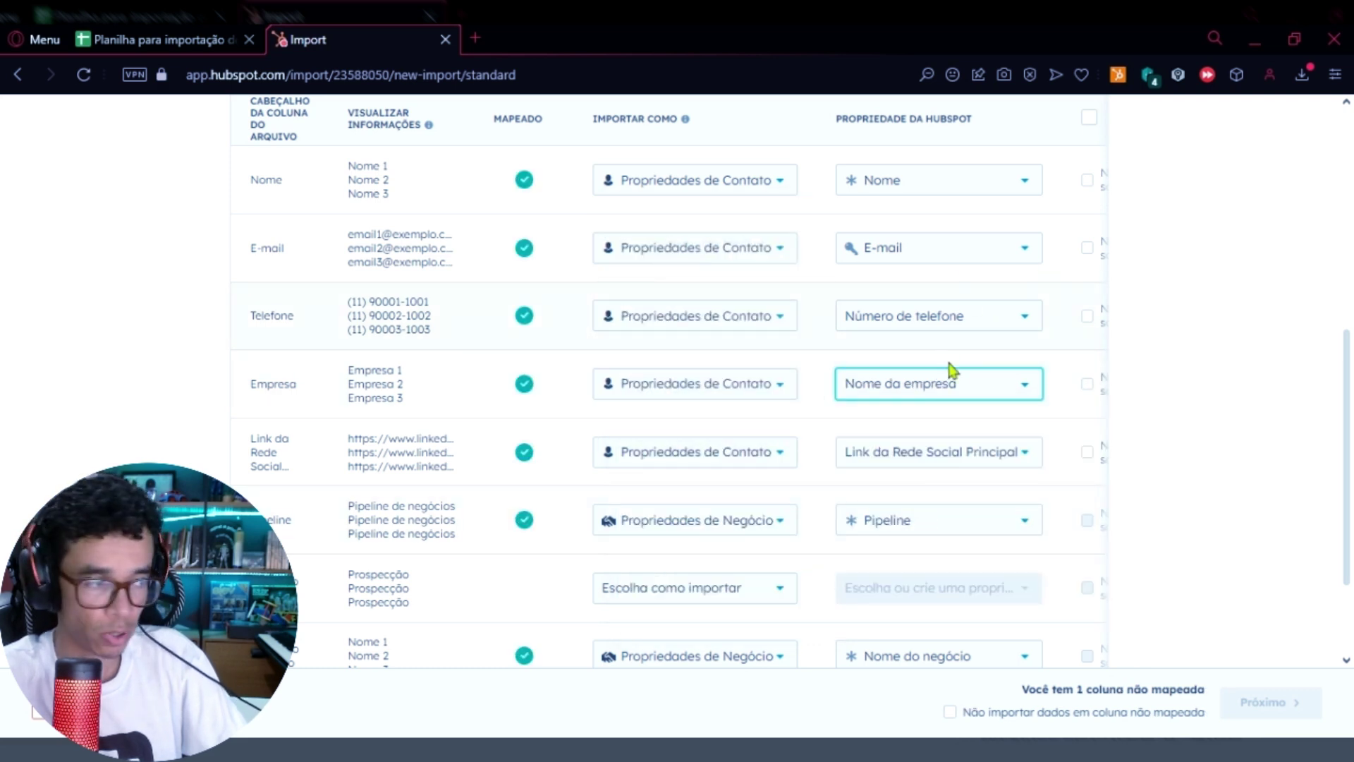
# Draft a new contact property labelled Link da Rede Social Principal 3 with field type Texto de linha única, and cancel its creation.
pyautogui.moveTo(949, 393)
pyautogui.scroll(-2, 287, 432)
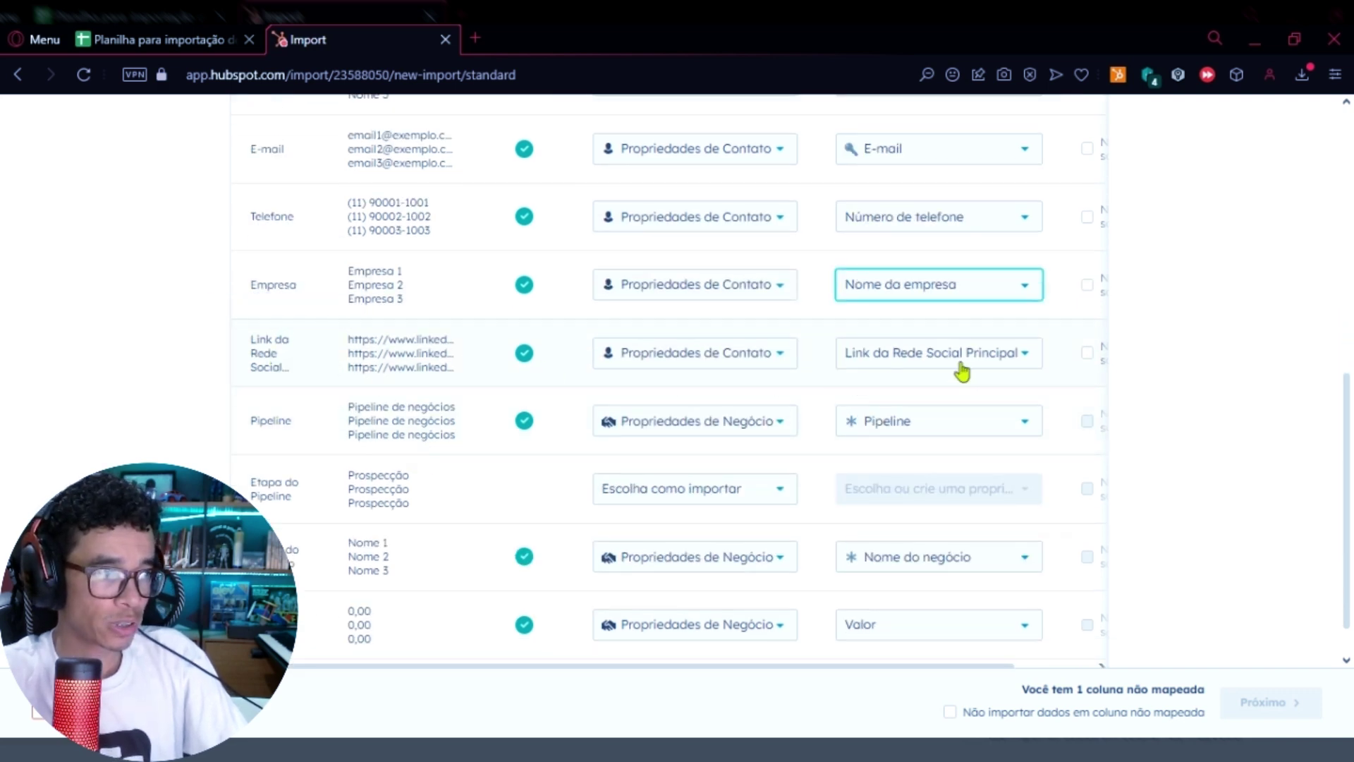
pyautogui.moveTo(940, 368)
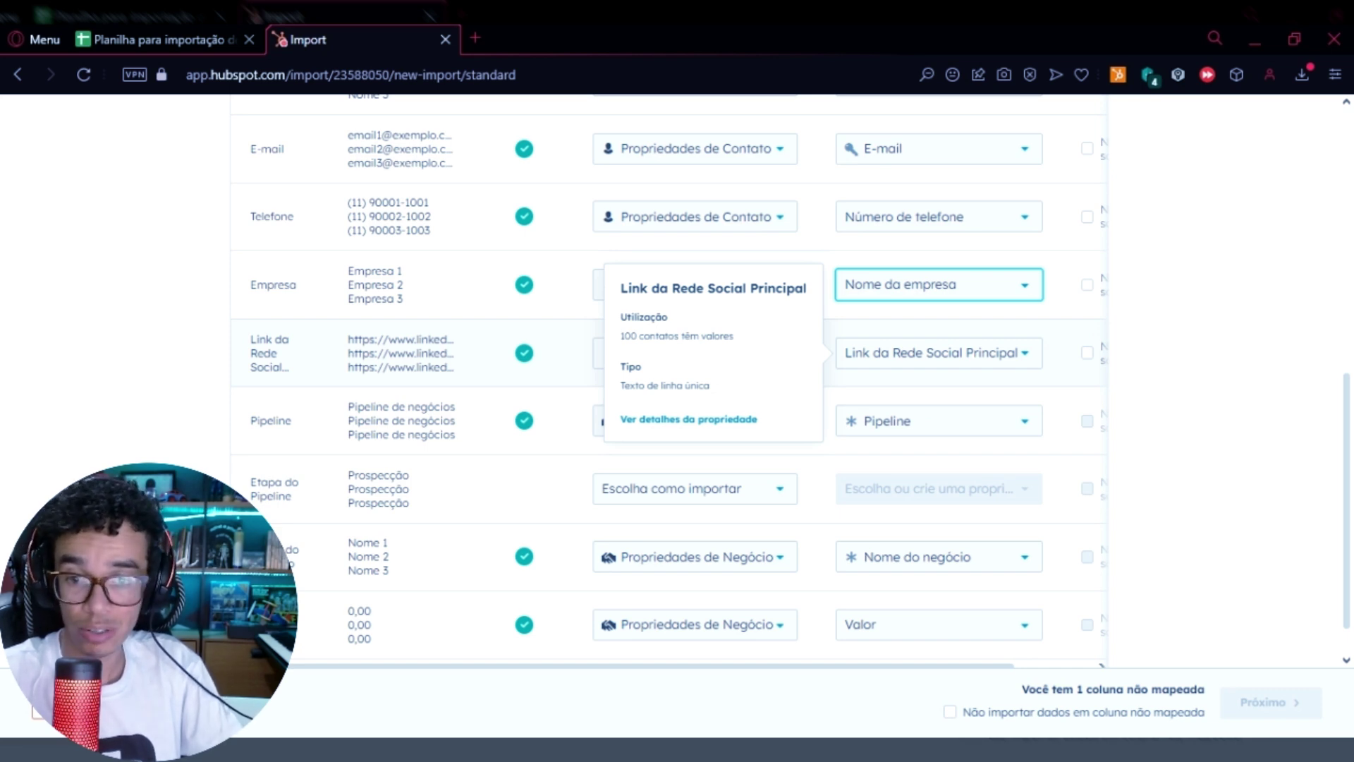
pyautogui.click(940, 361)
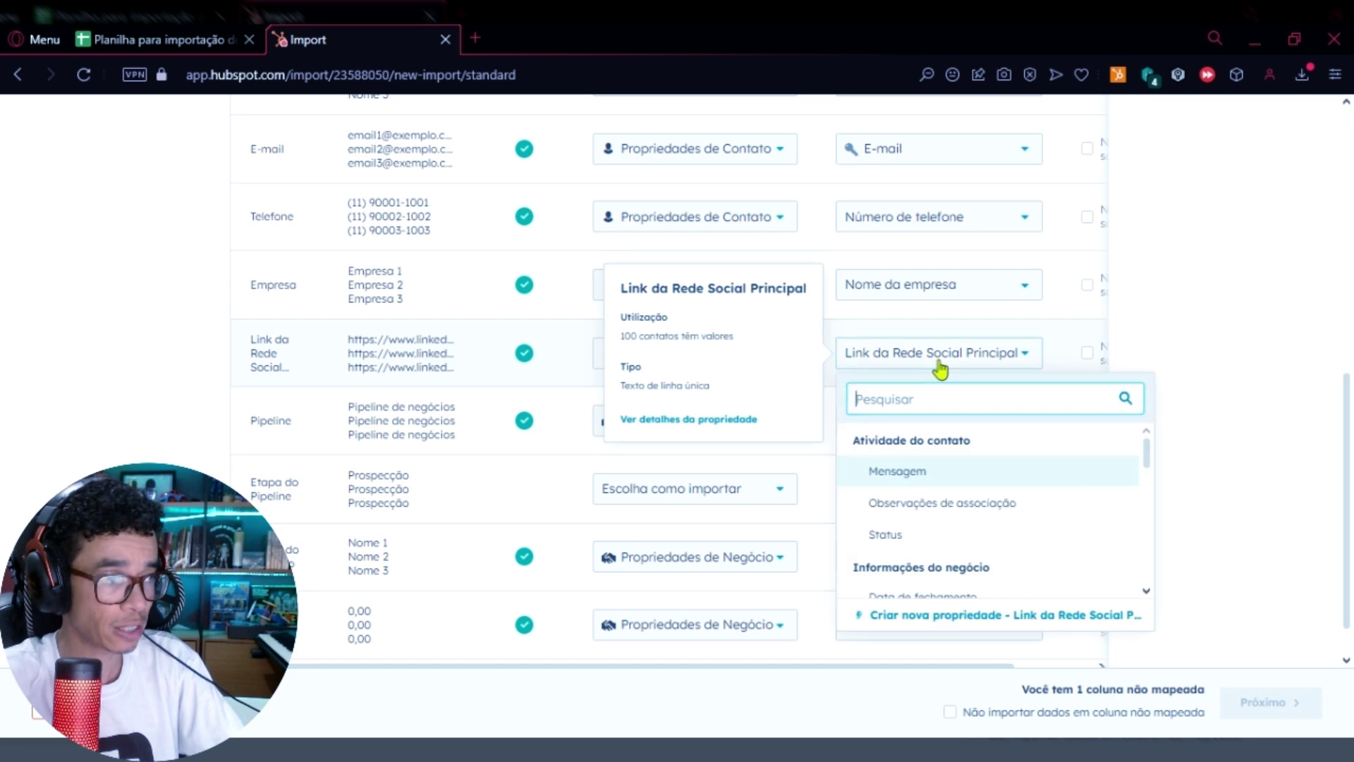
pyautogui.click(946, 624)
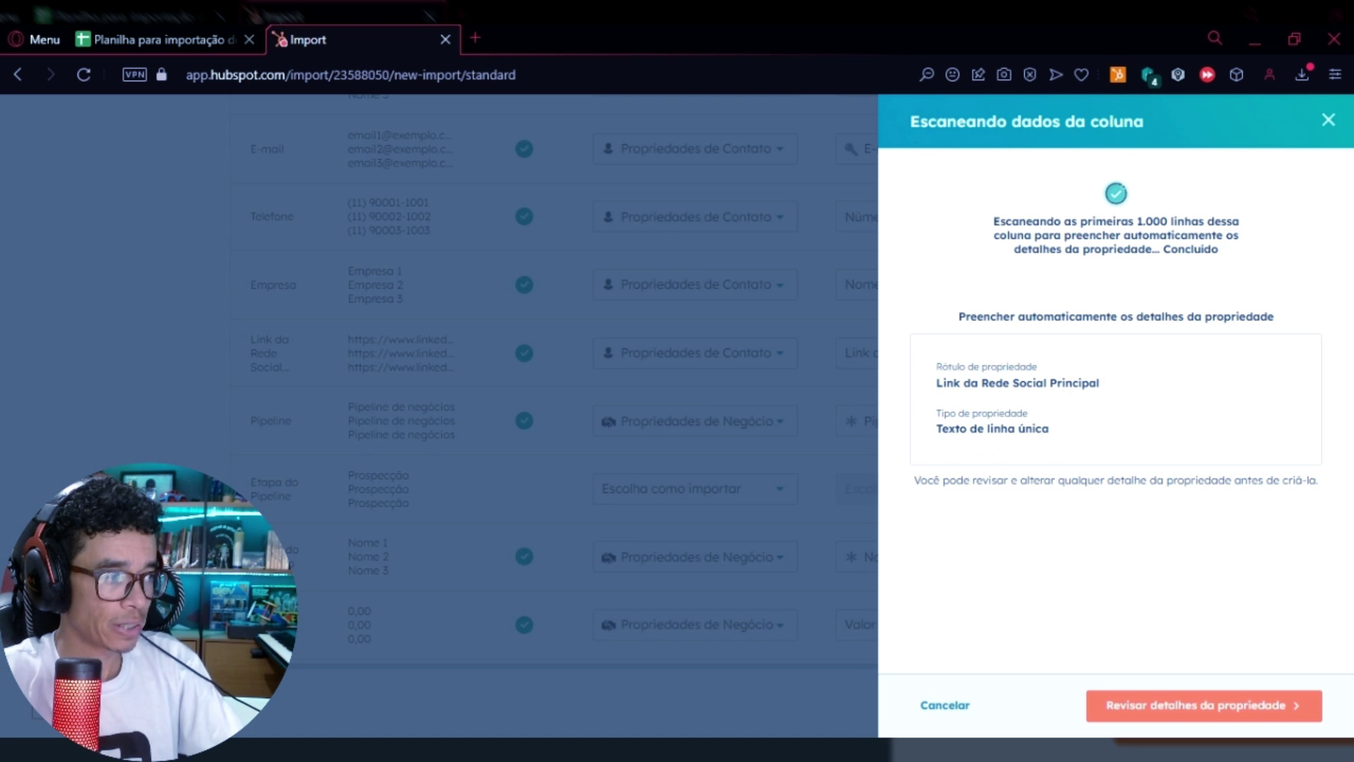
pyautogui.click(1166, 705)
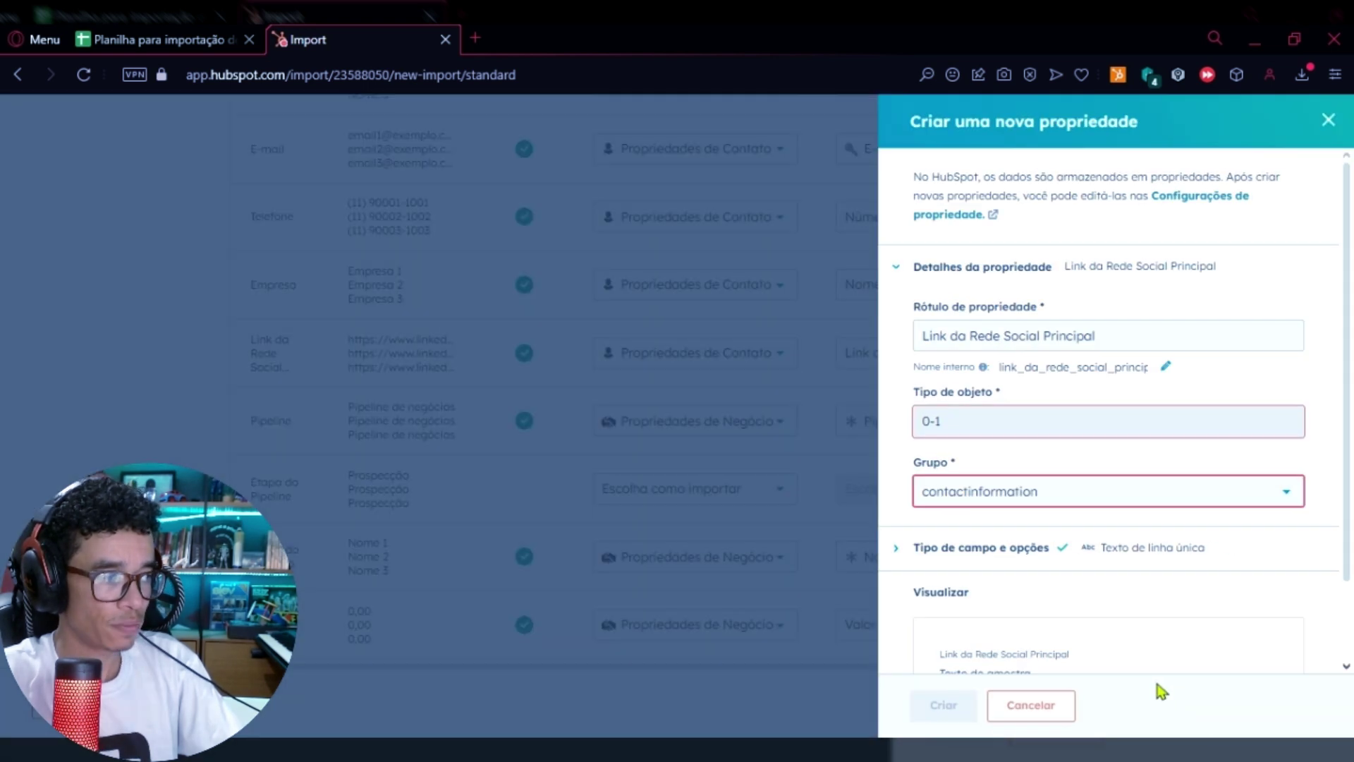
pyautogui.click(1123, 335)
pyautogui.write('3')
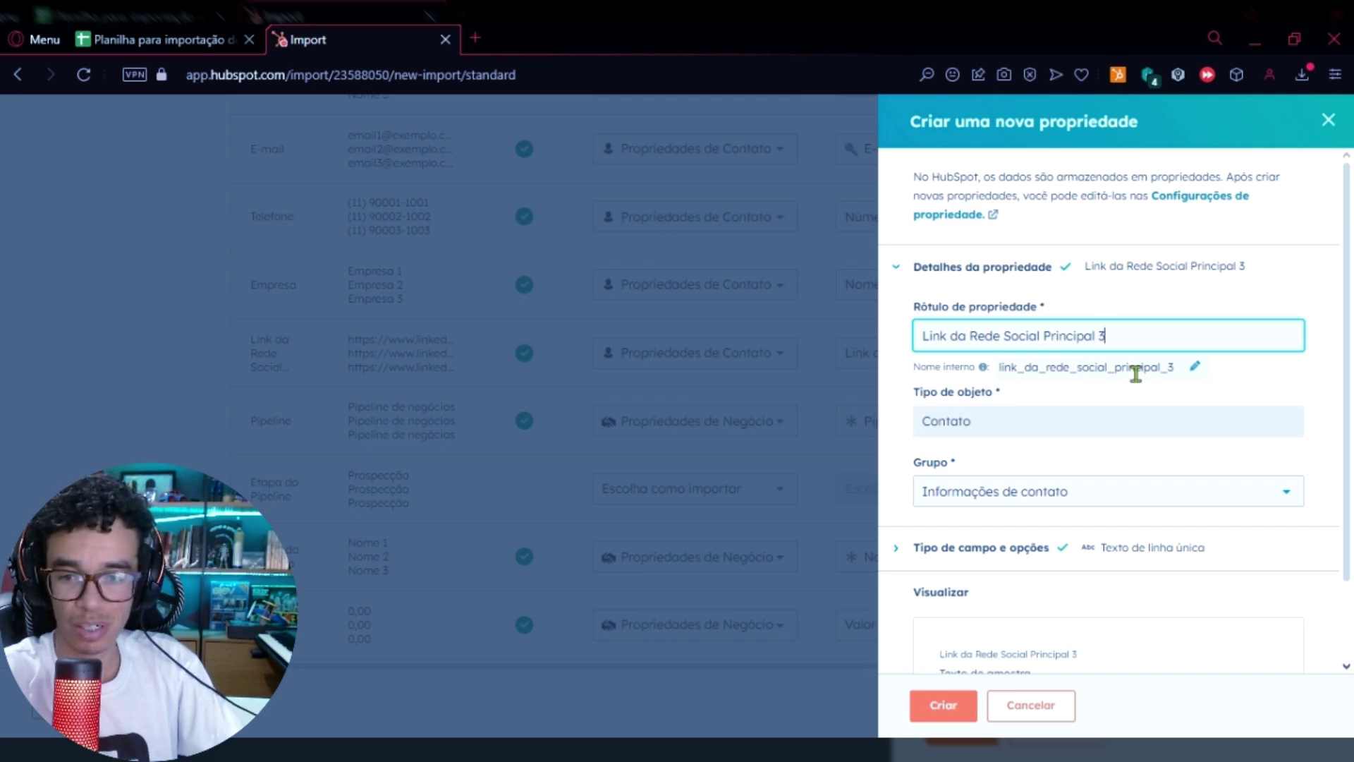
pyautogui.scroll(-2, 1011, 458)
pyautogui.click(1011, 455)
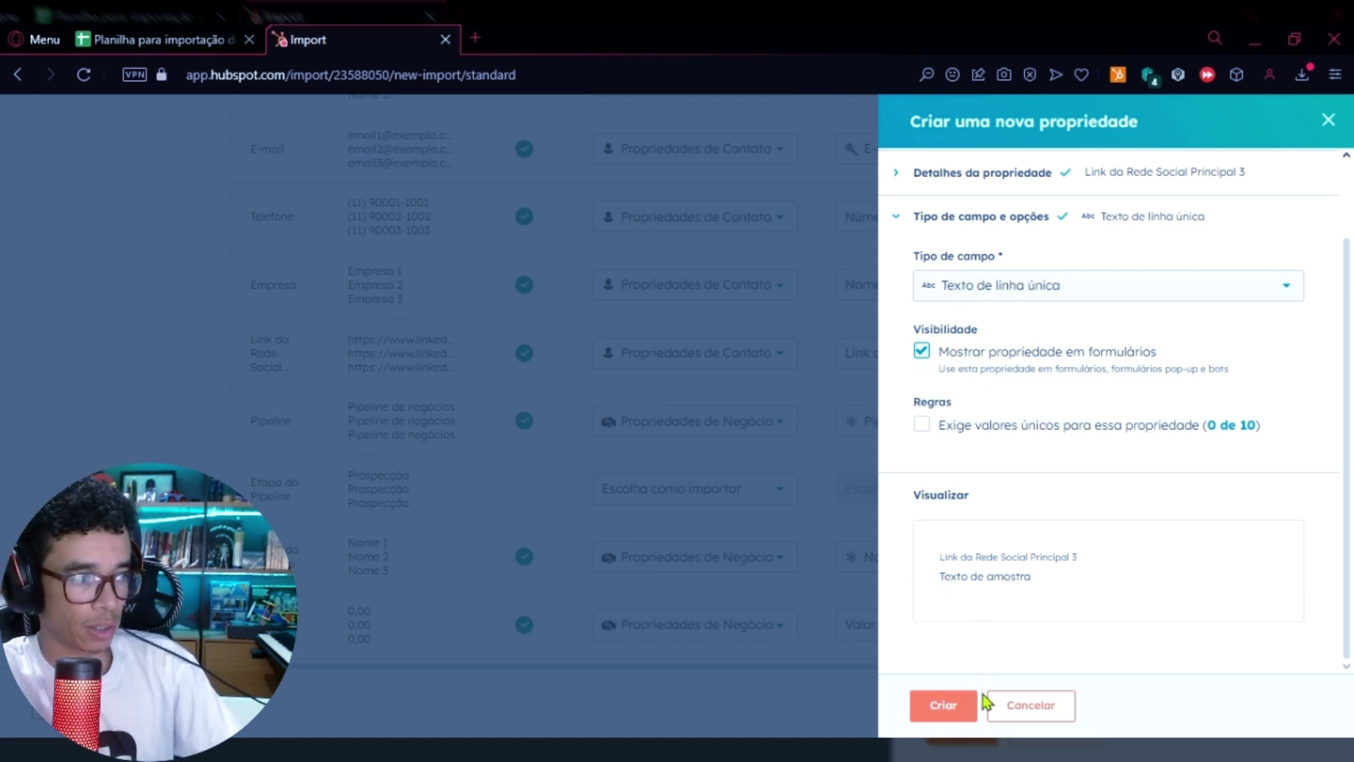
pyautogui.click(1032, 709)
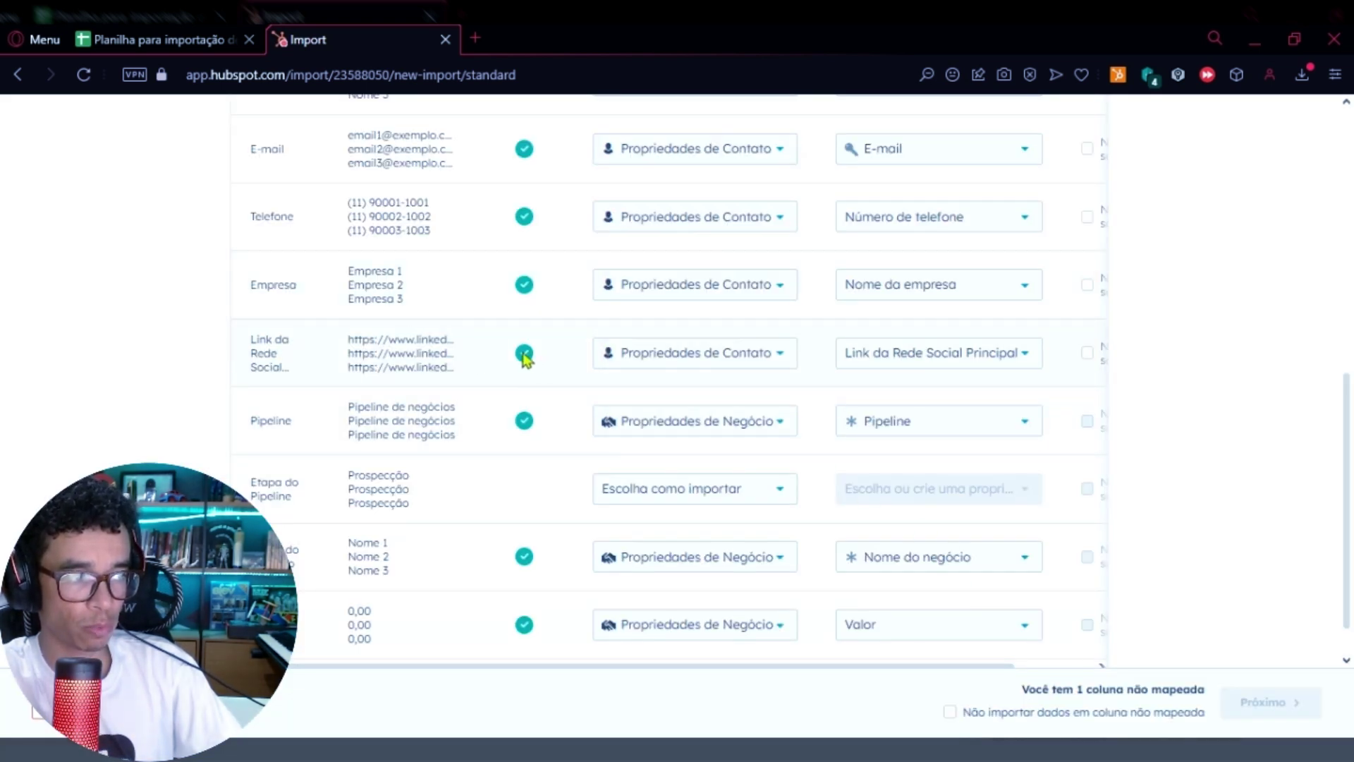
# Map the Etapa do Pipeline column to the deal property Etapa do negócio under Propriedades de Negócio.
pyautogui.scroll(-1, 523, 361)
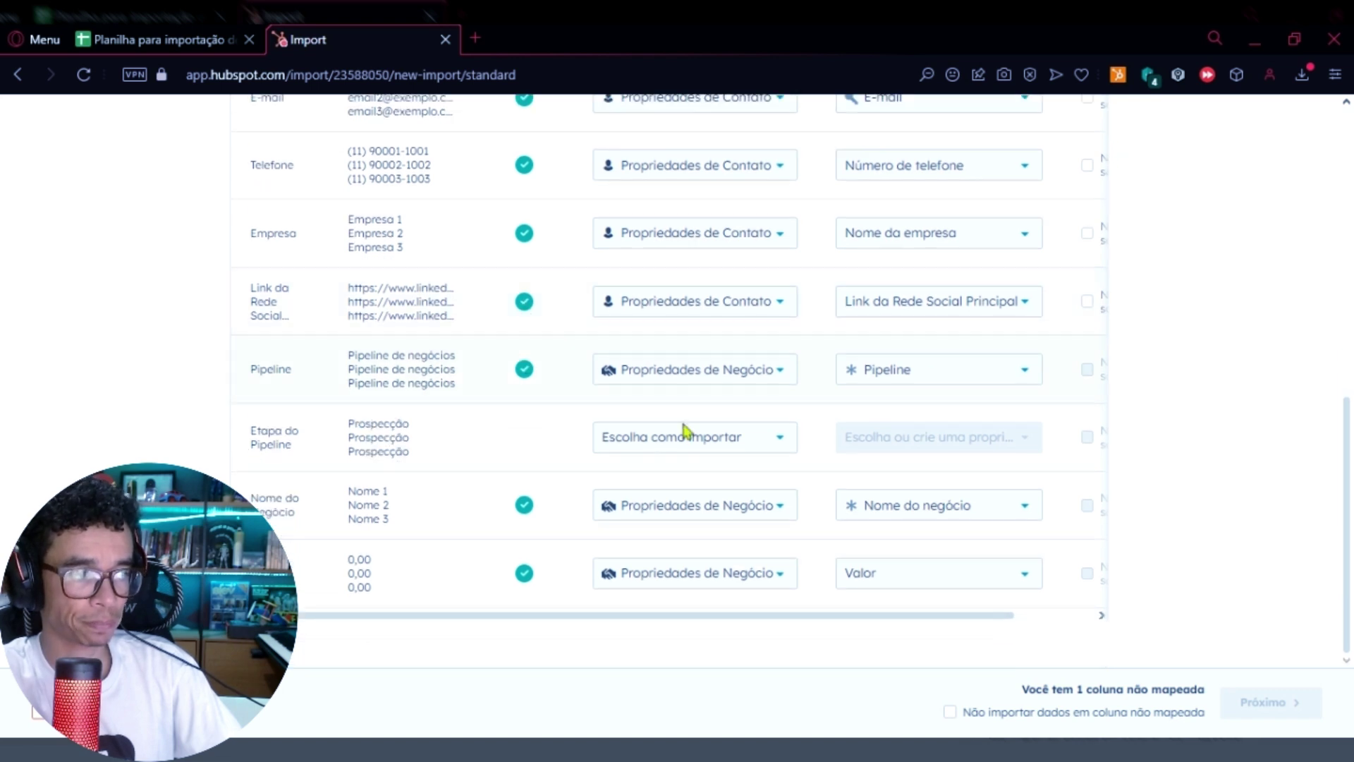
pyautogui.click(709, 438)
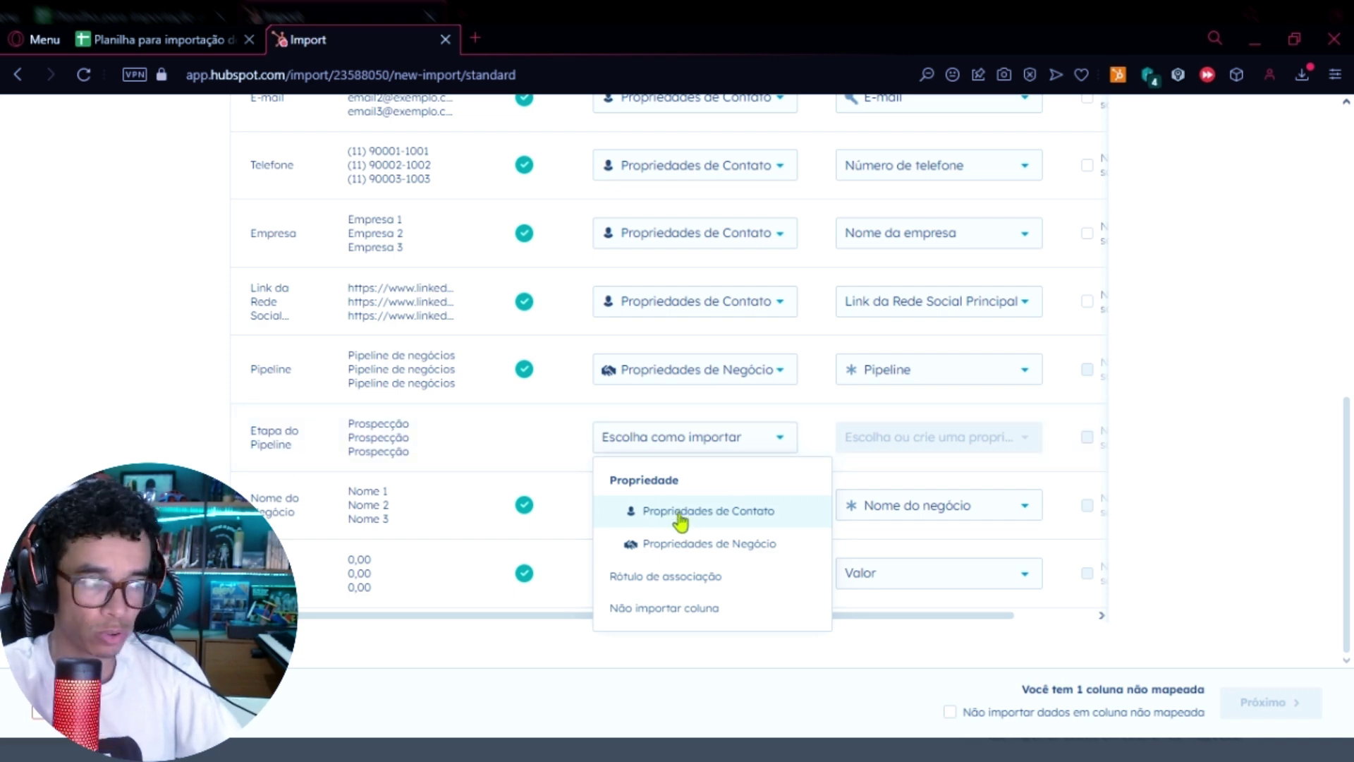
pyautogui.click(680, 547)
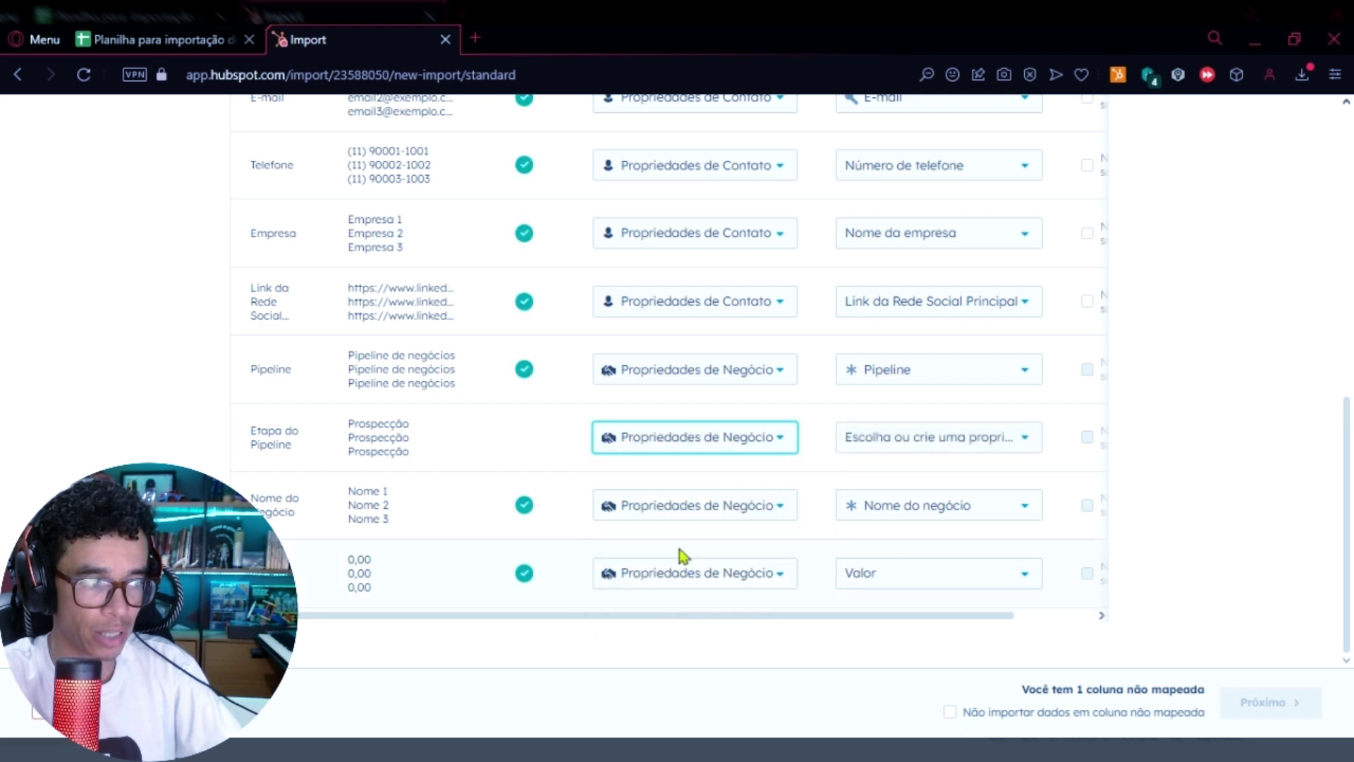
pyautogui.click(962, 446)
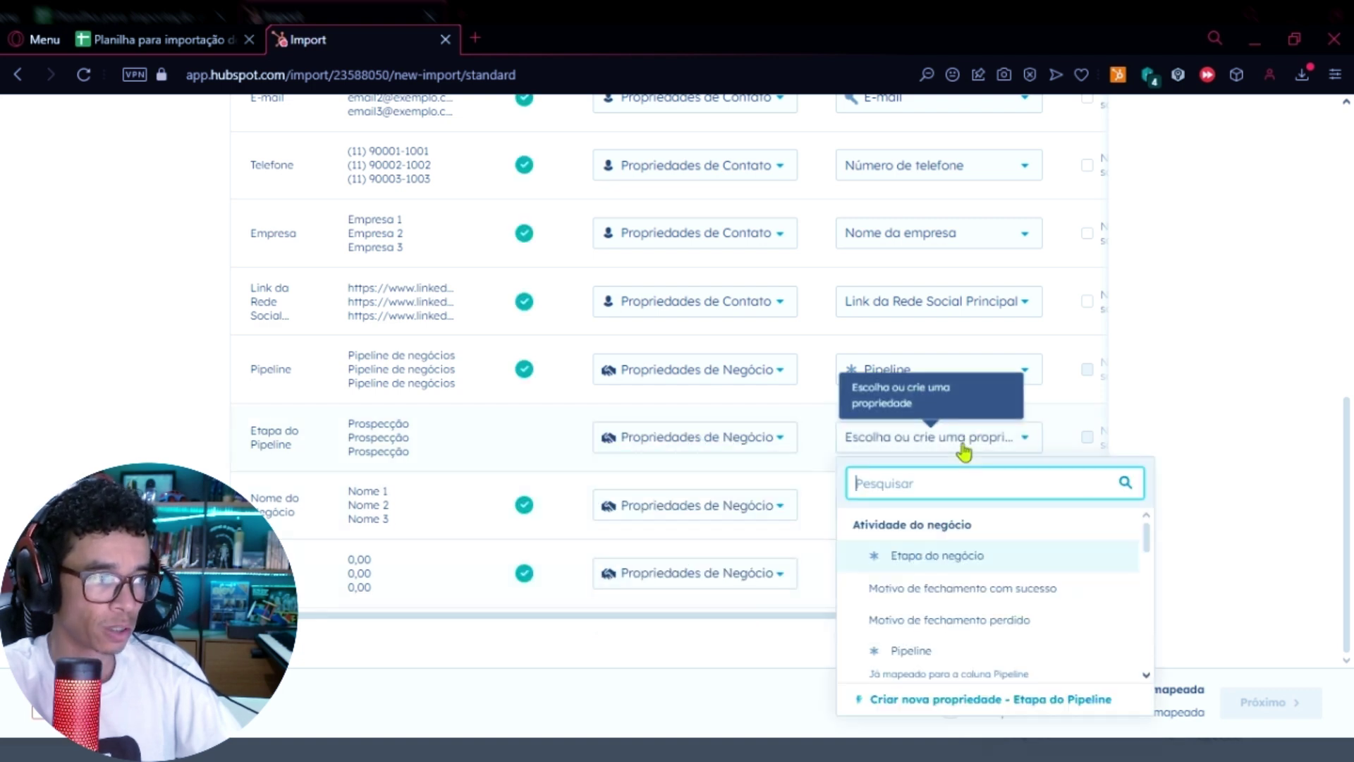
pyautogui.click(946, 559)
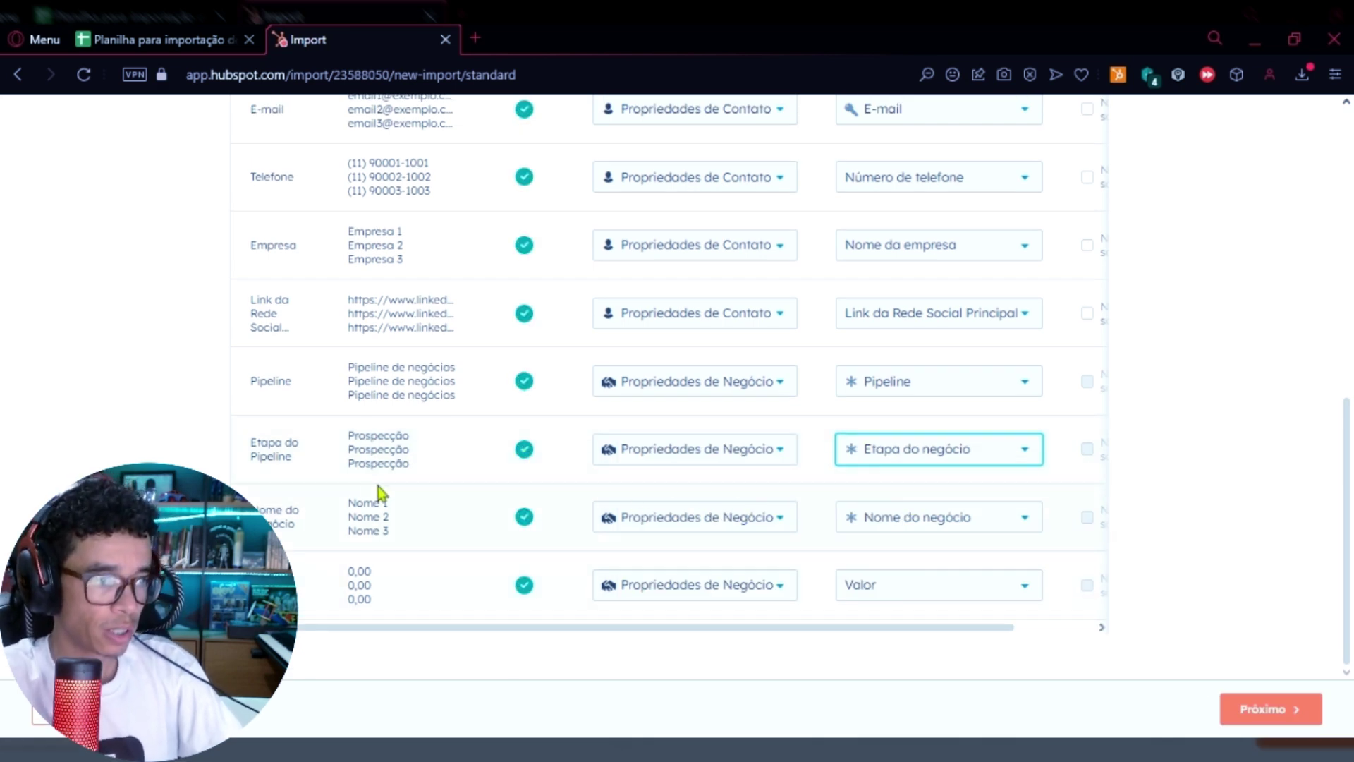
# Check the mappings of all file columns, from Nome to the deal value, against the mapping guide.
pyautogui.moveTo(917, 530)
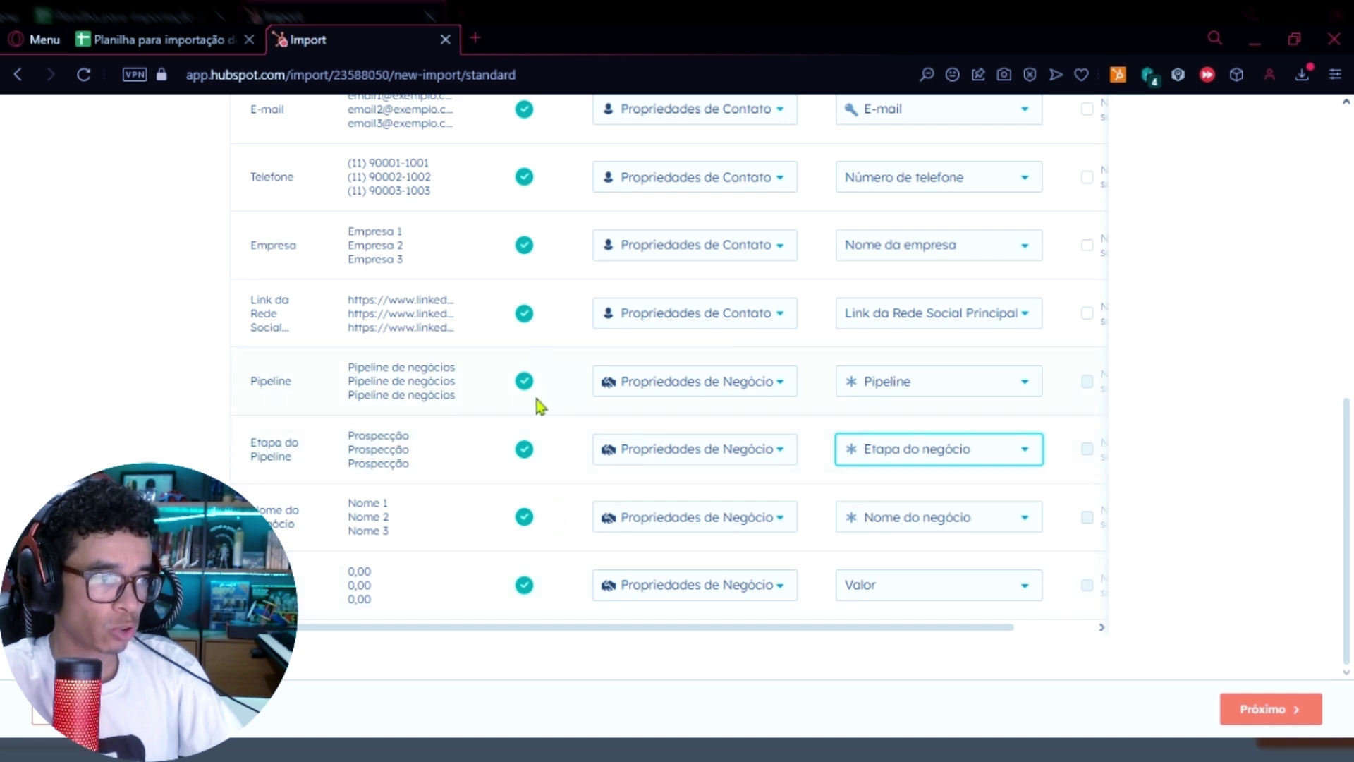
pyautogui.scroll(5, 536, 398)
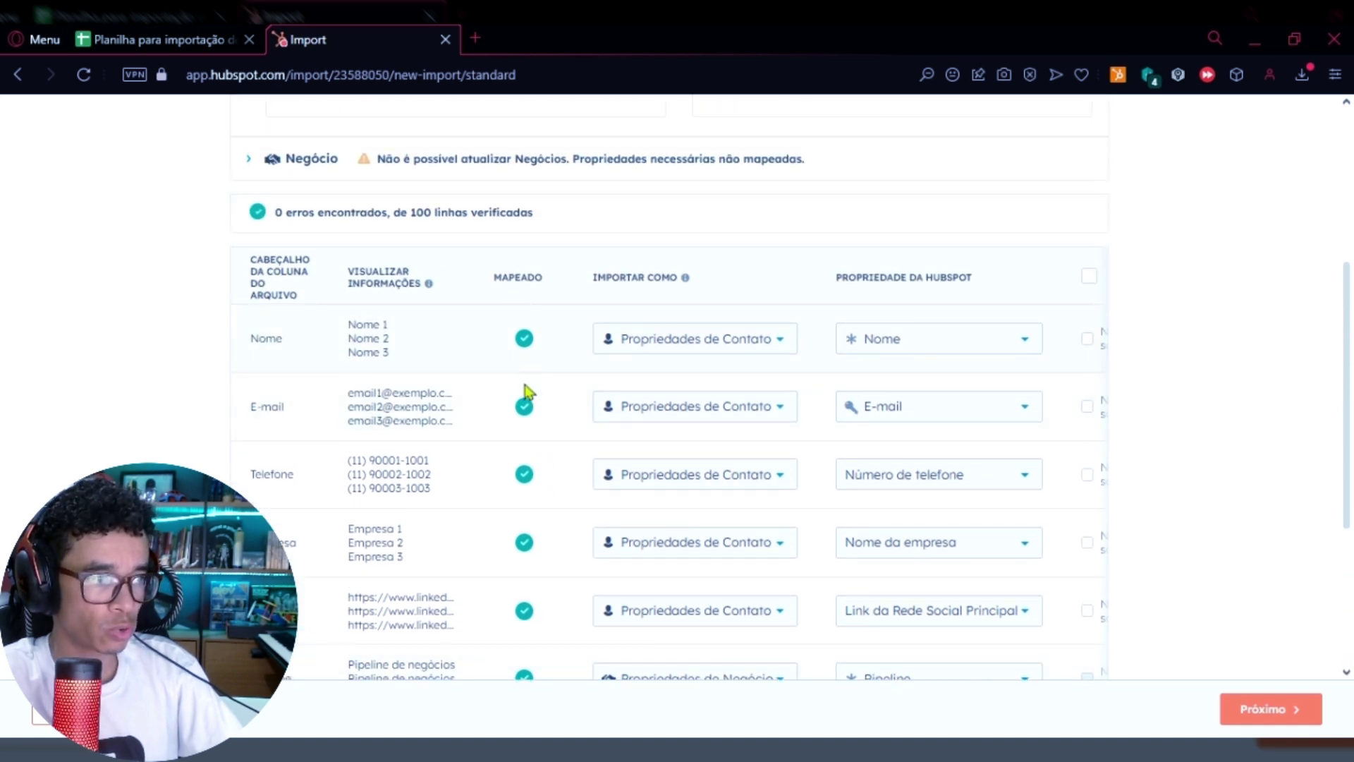
pyautogui.scroll(-4, 528, 395)
pyautogui.scroll(6, 531, 508)
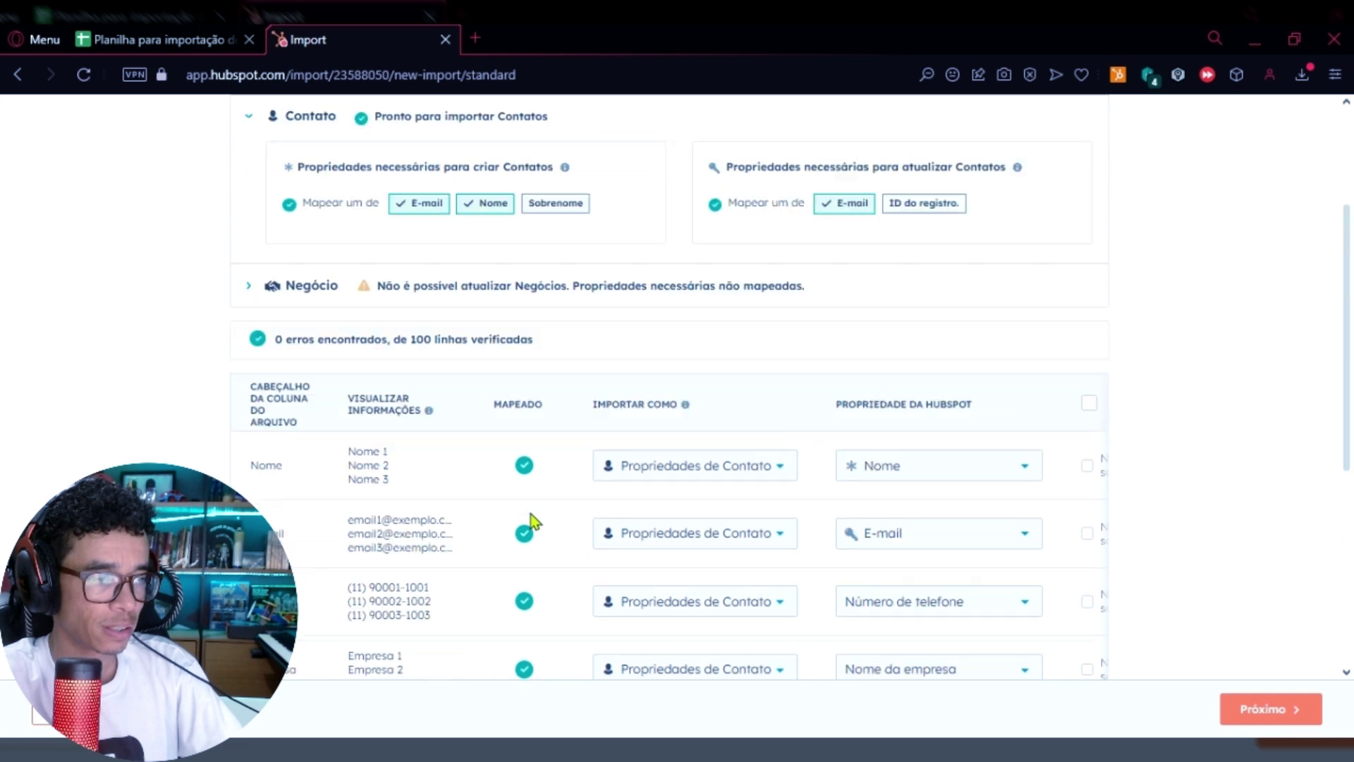
# Proceed to the import's final details, enable creating a contact list from it, and set the legal basis to Interesse legítimo - prospect/lead.
pyautogui.scroll(1, 531, 522)
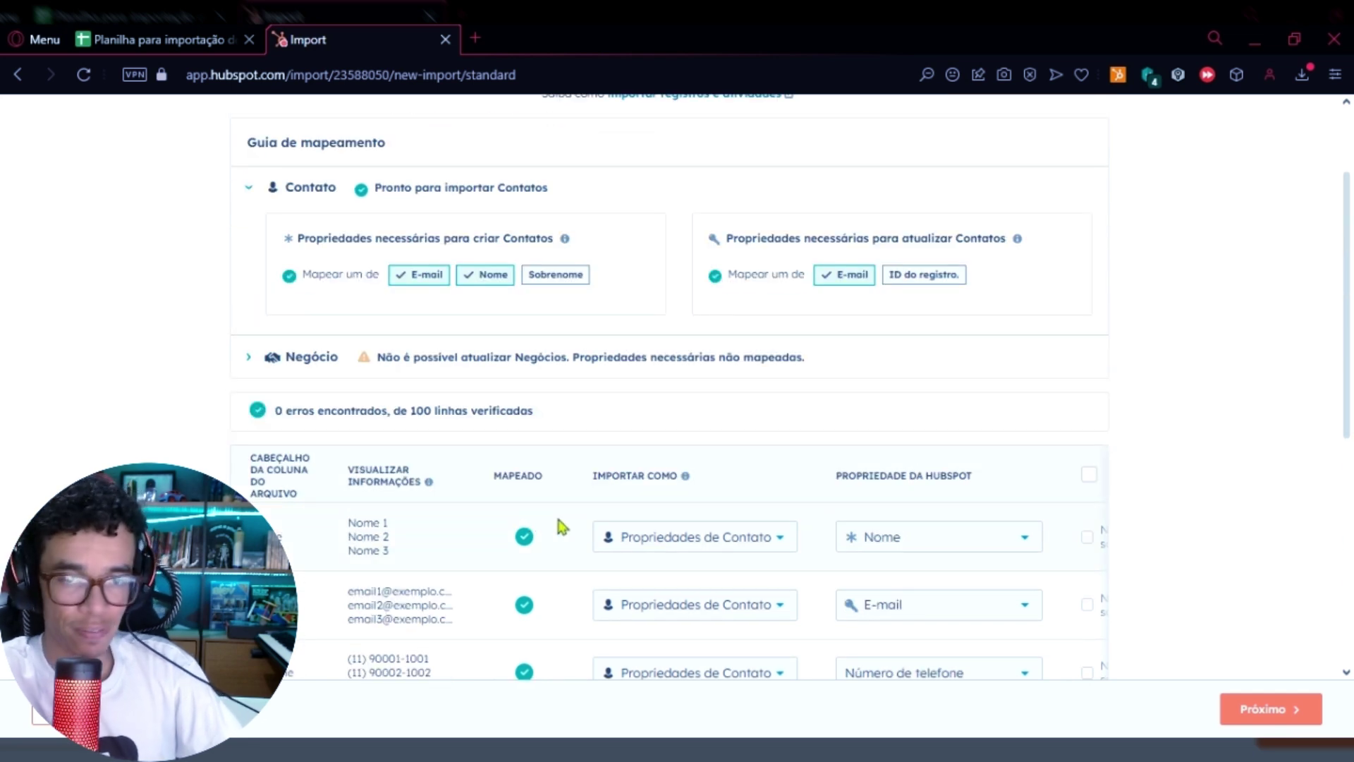
pyautogui.click(1267, 714)
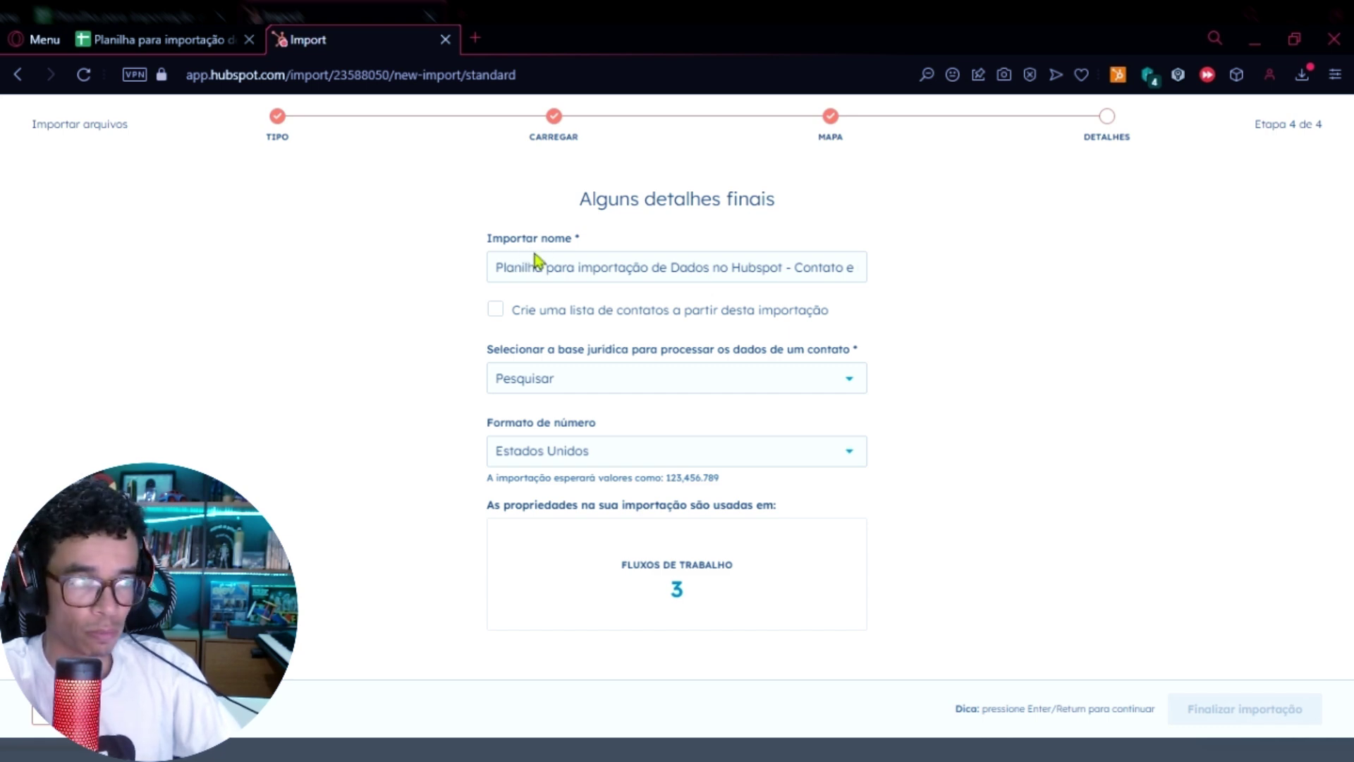
pyautogui.click(497, 315)
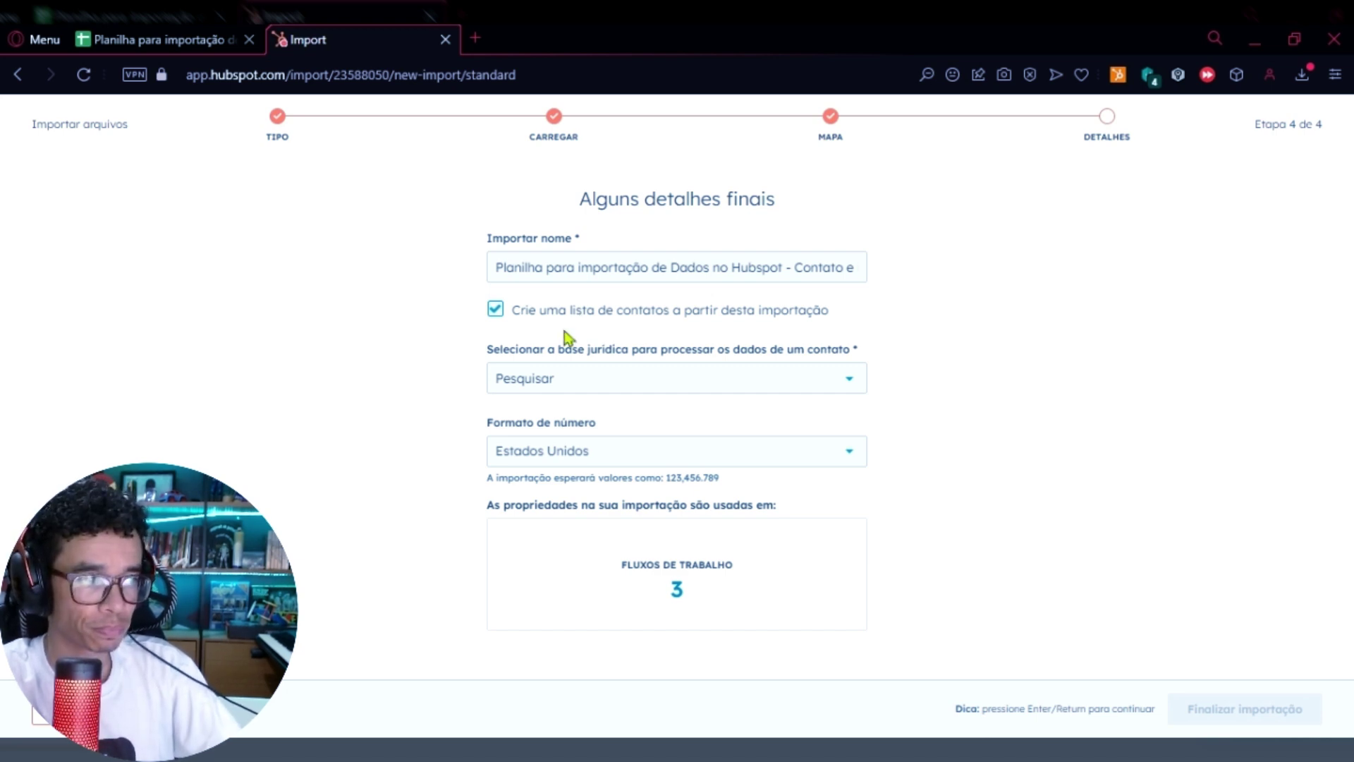
pyautogui.click(544, 390)
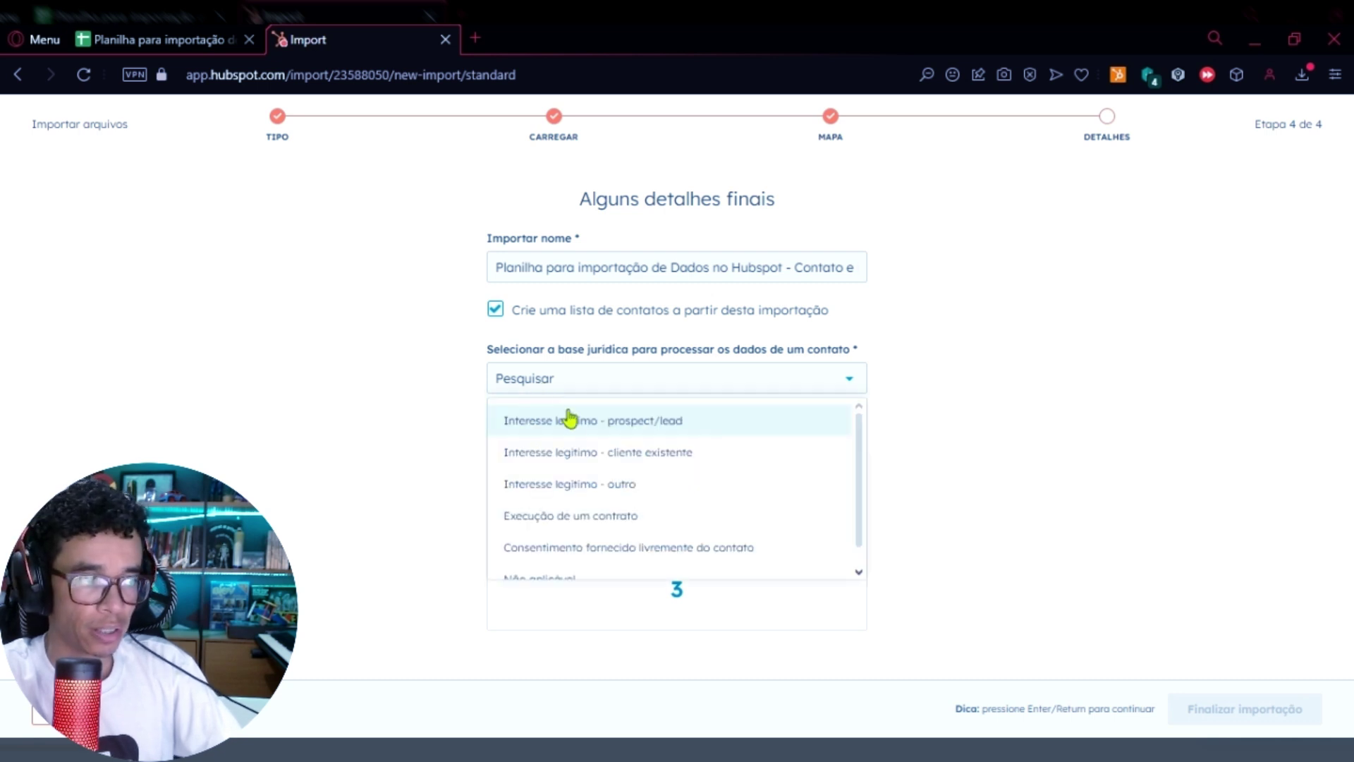
pyautogui.click(599, 426)
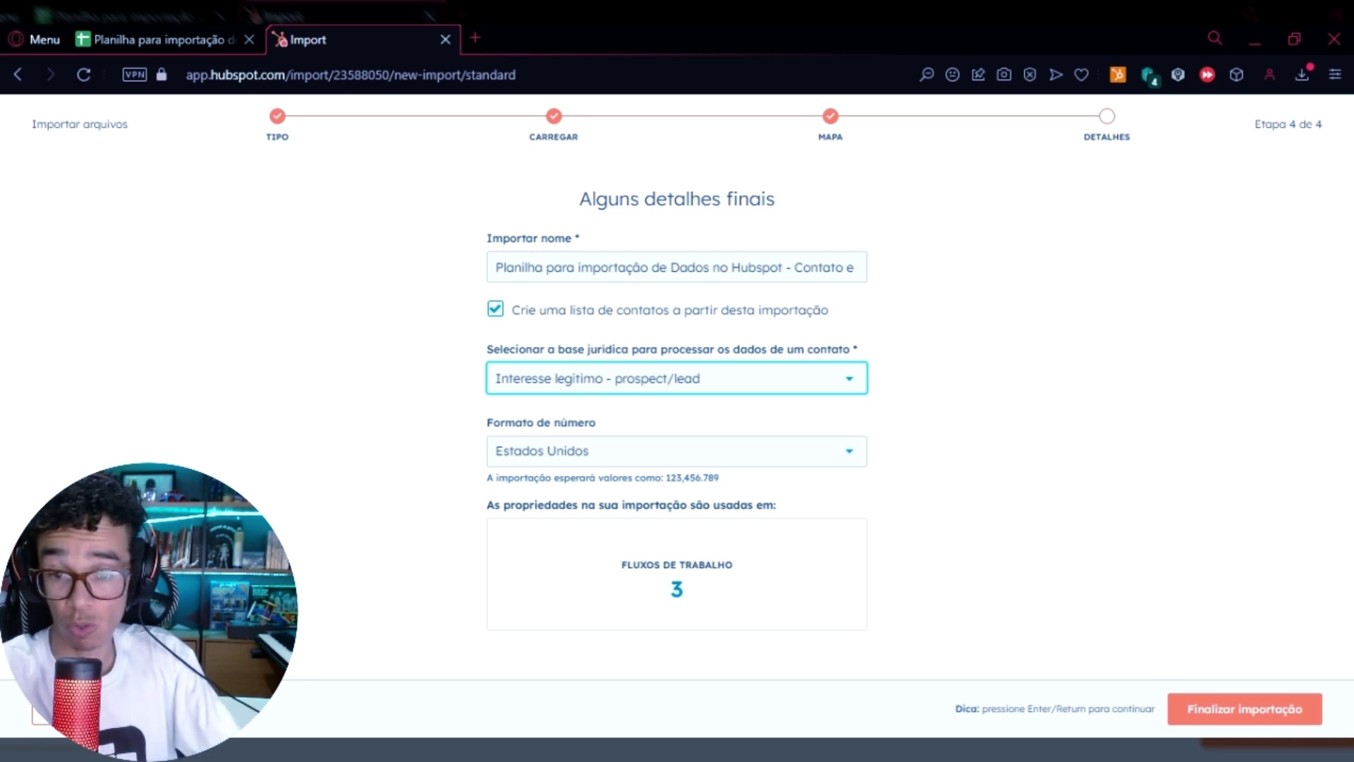
# Set the import's number format to Brasil and finalize the import.
pyautogui.click(553, 462)
pyautogui.write('bra')
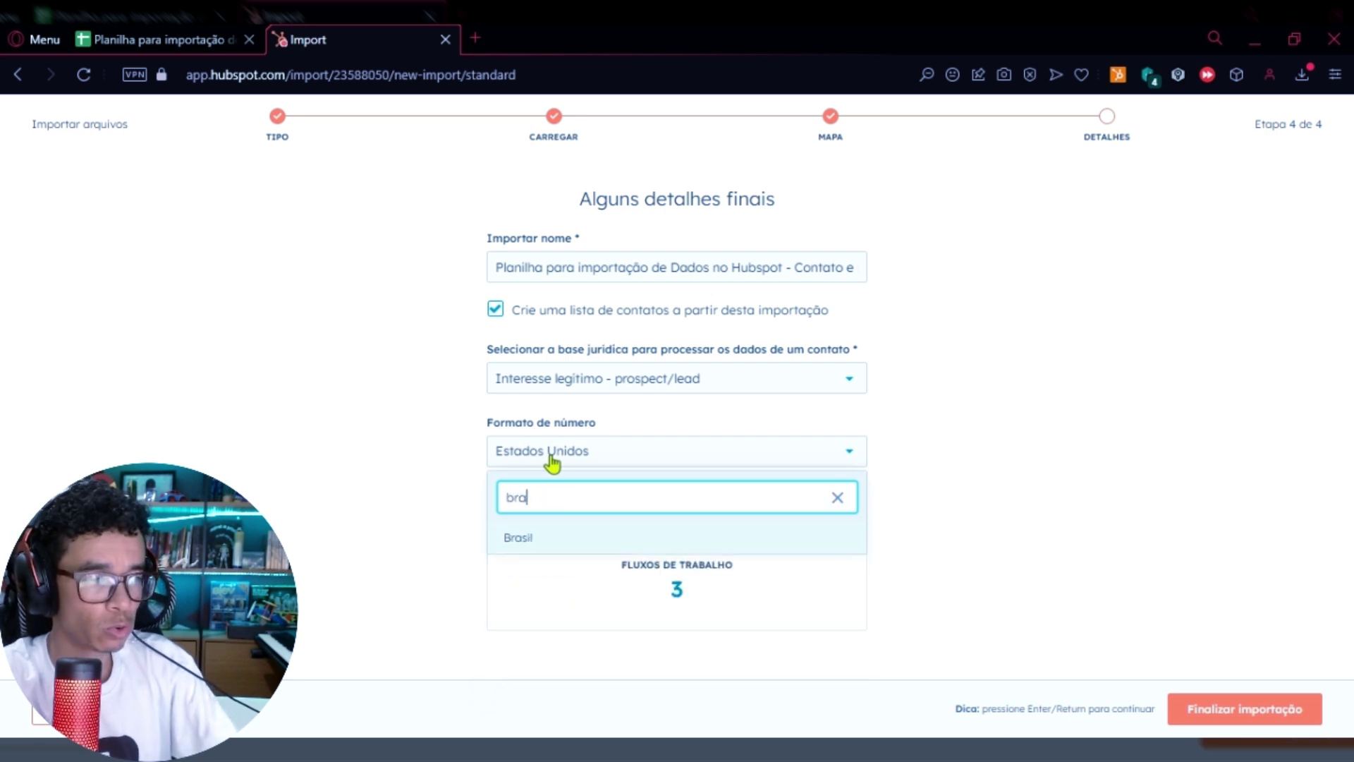
pyautogui.click(567, 540)
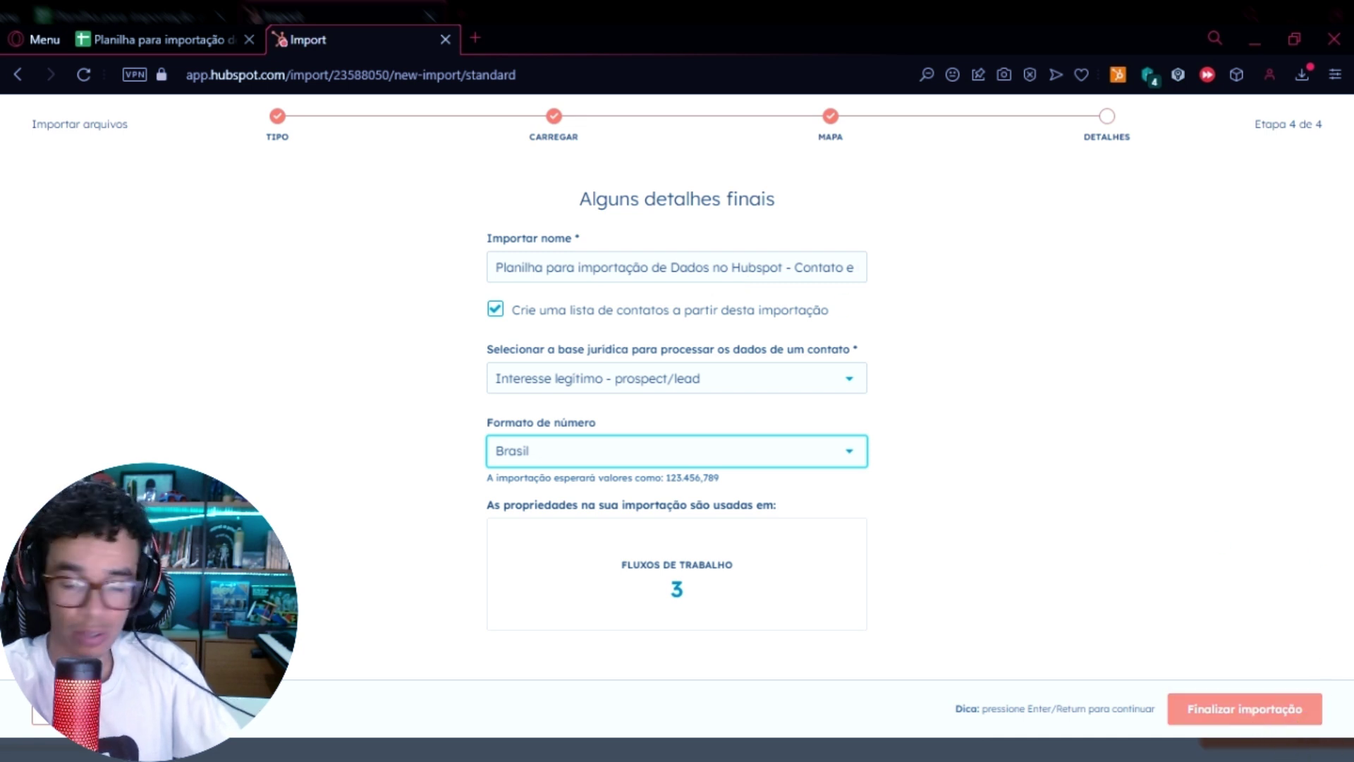
pyautogui.click(1242, 717)
pyautogui.click(1242, 716)
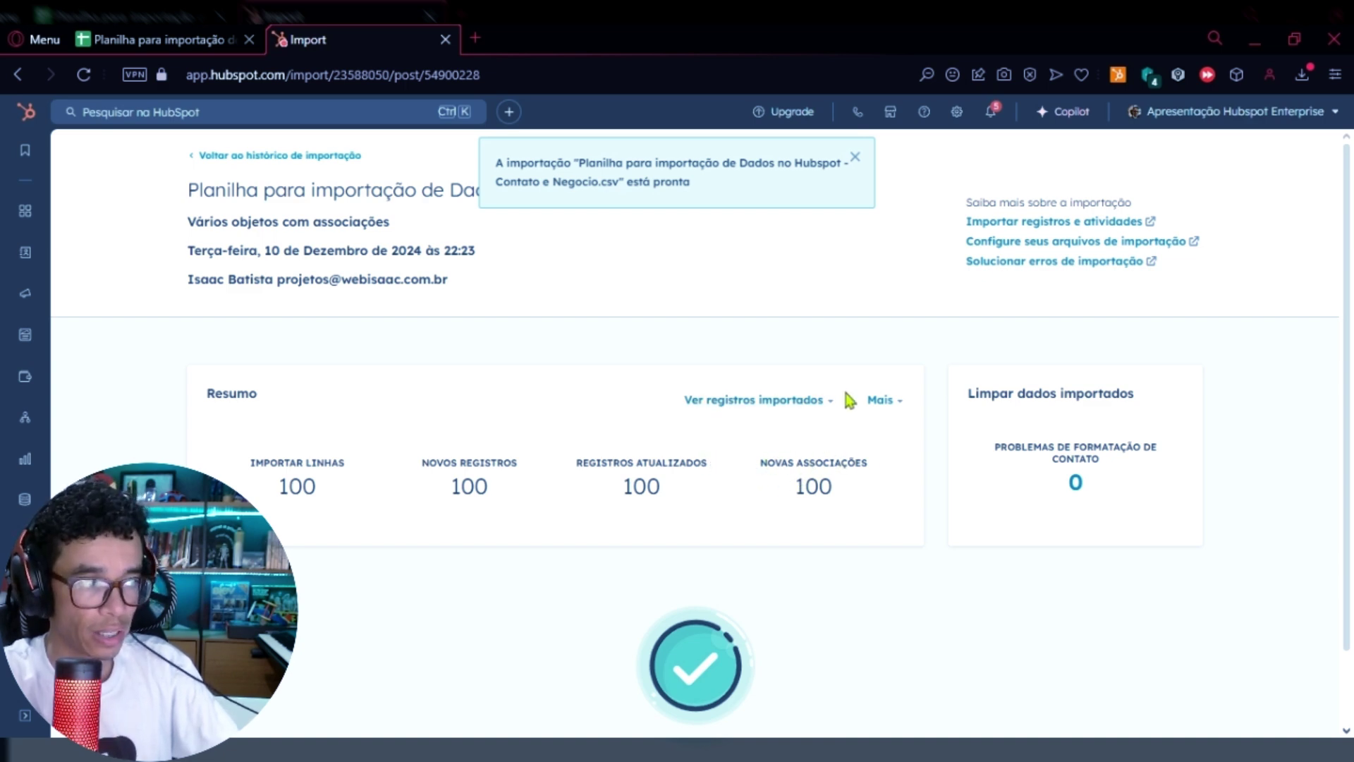
# Display the imported deals filtered to Pipeline de negócios, shown as a board.
pyautogui.click(814, 404)
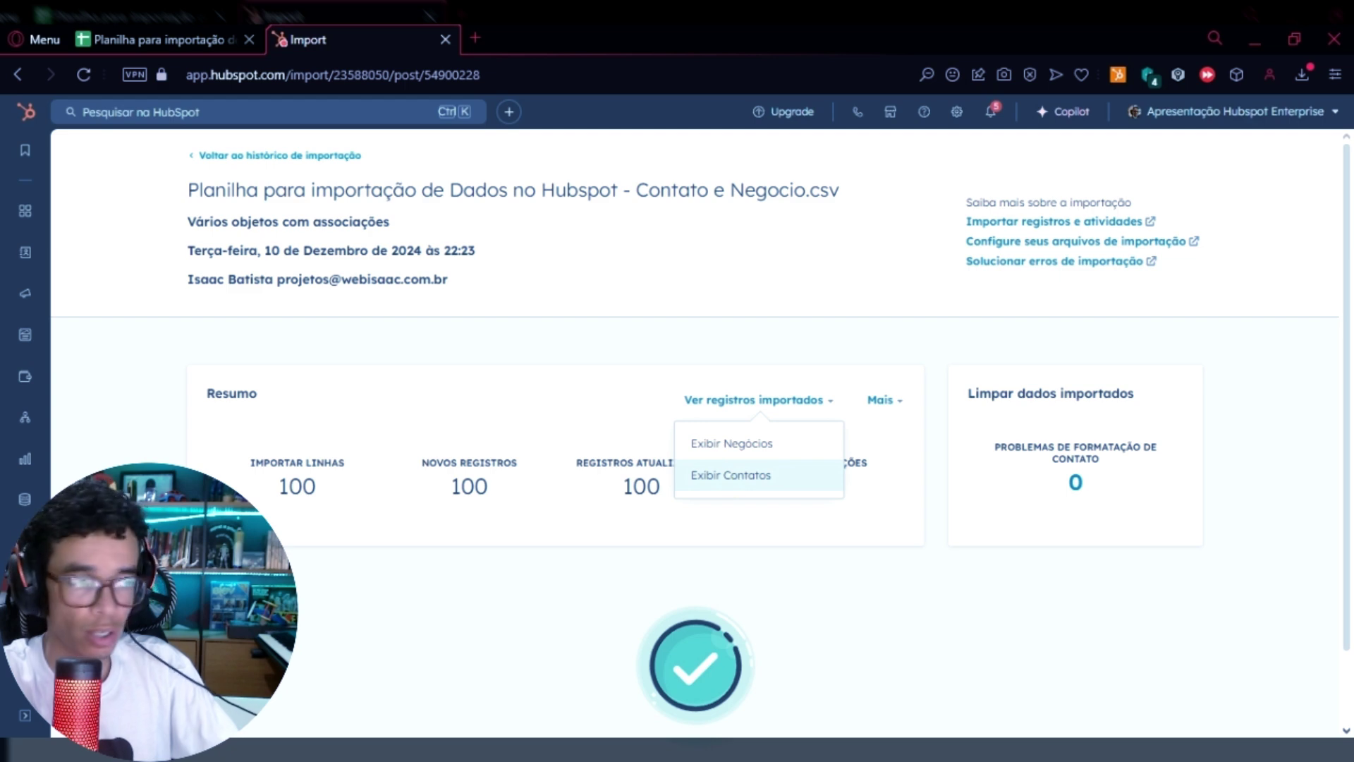
pyautogui.click(740, 452)
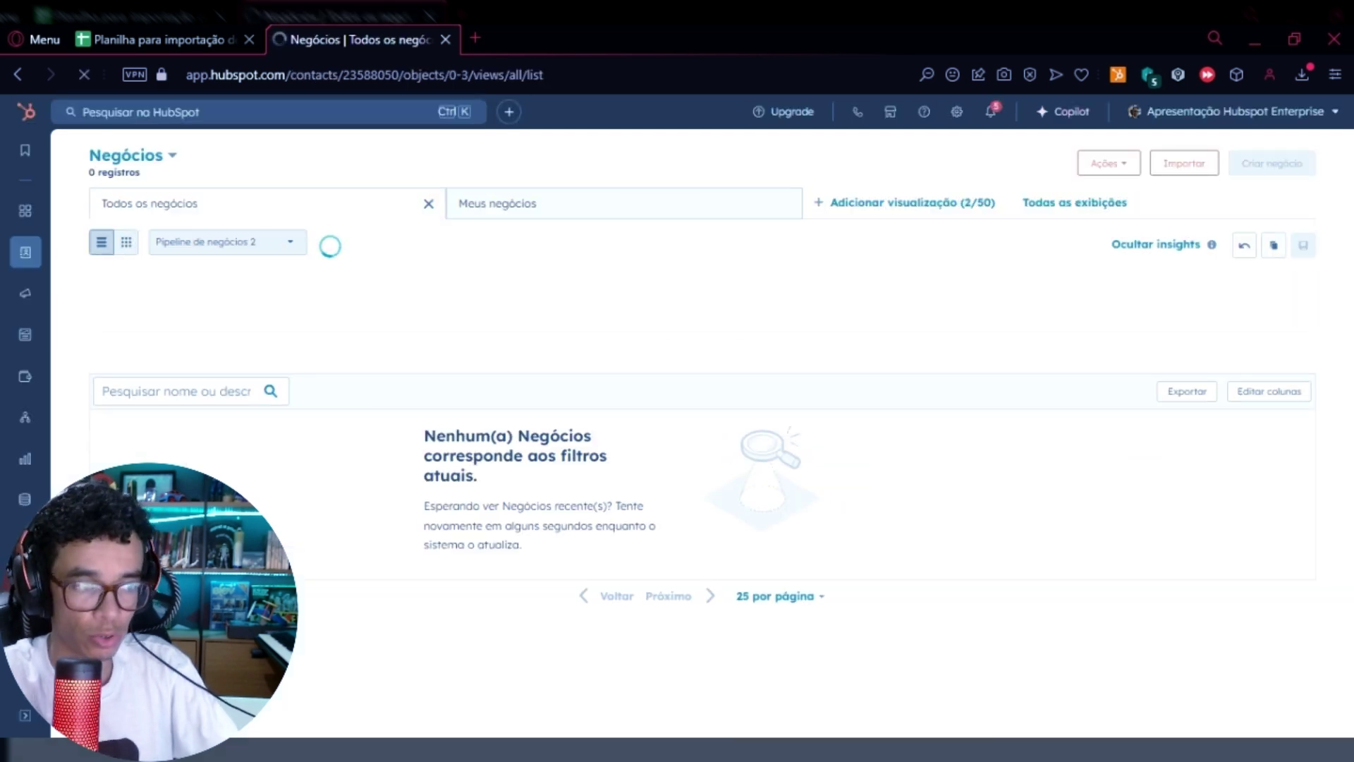
pyautogui.click(190, 247)
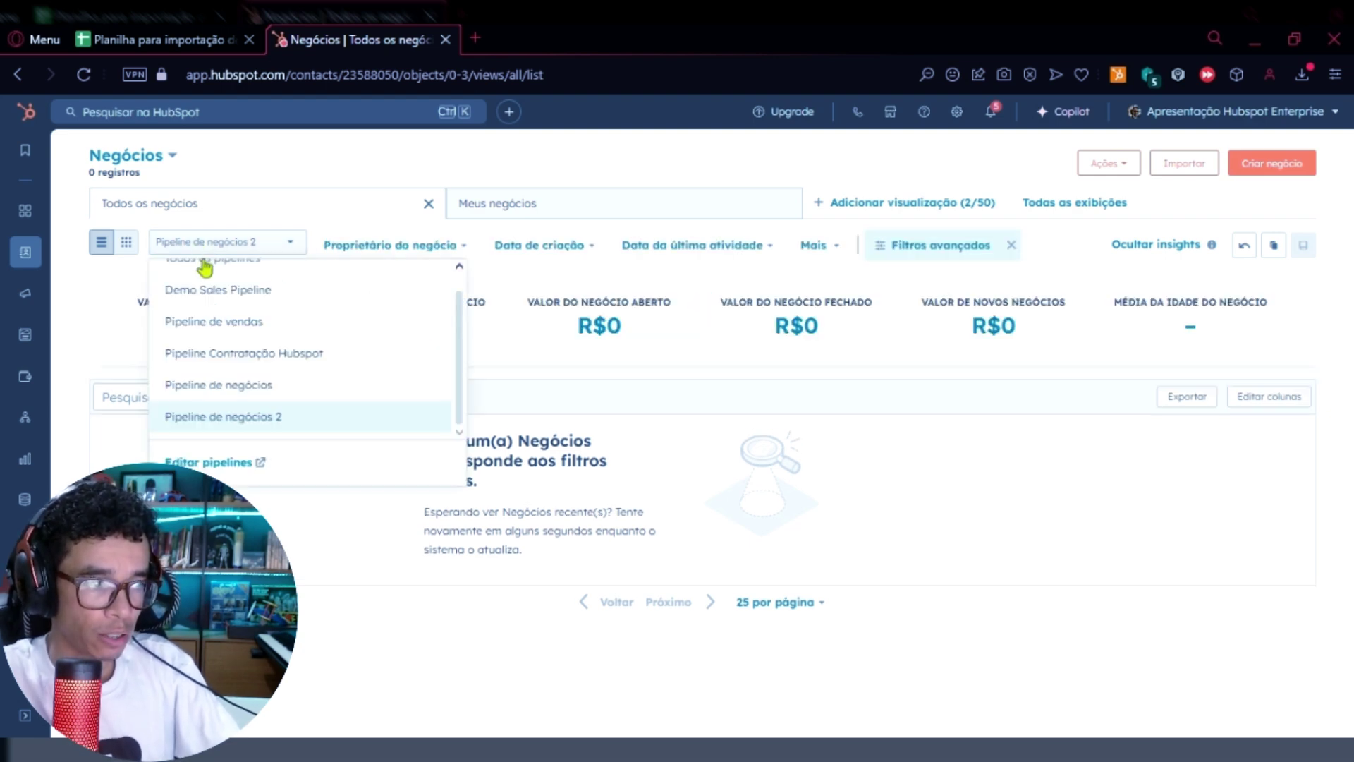
pyautogui.click(213, 395)
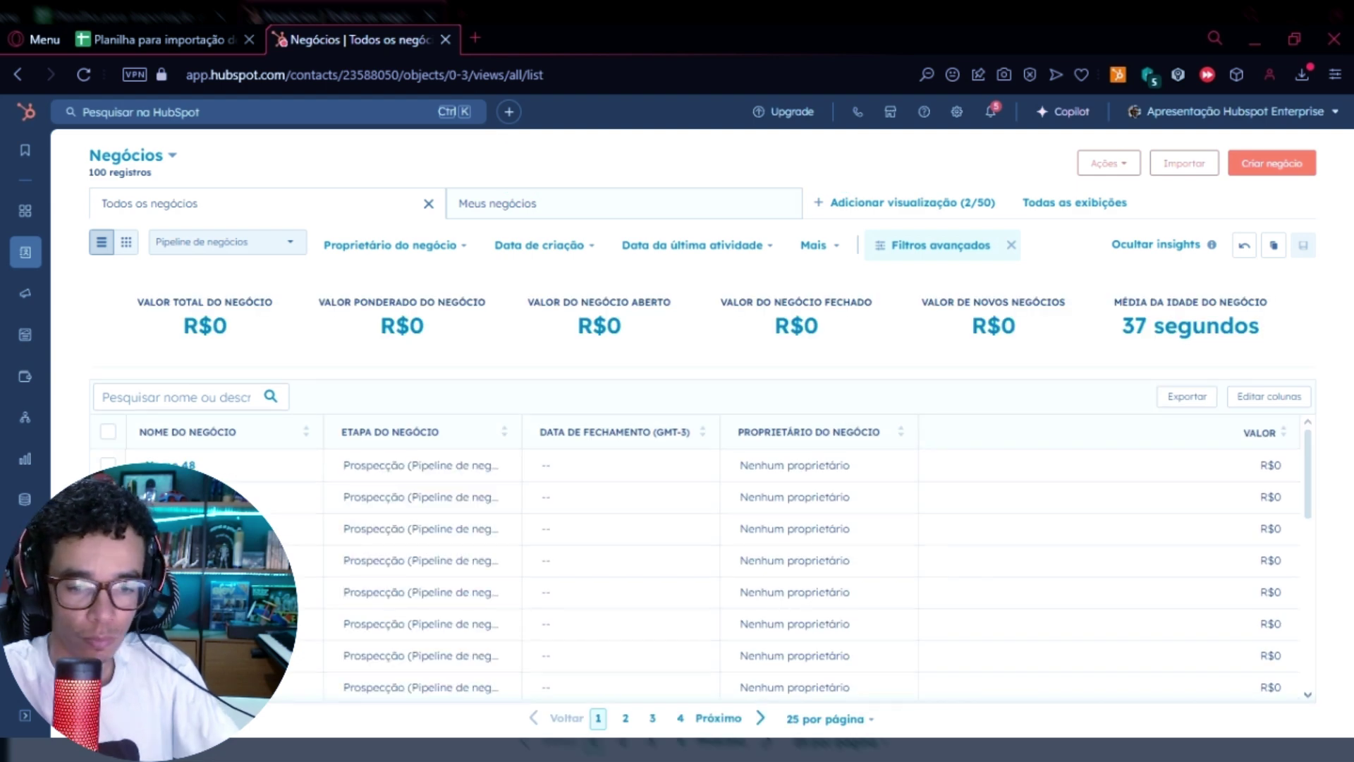
pyautogui.click(128, 247)
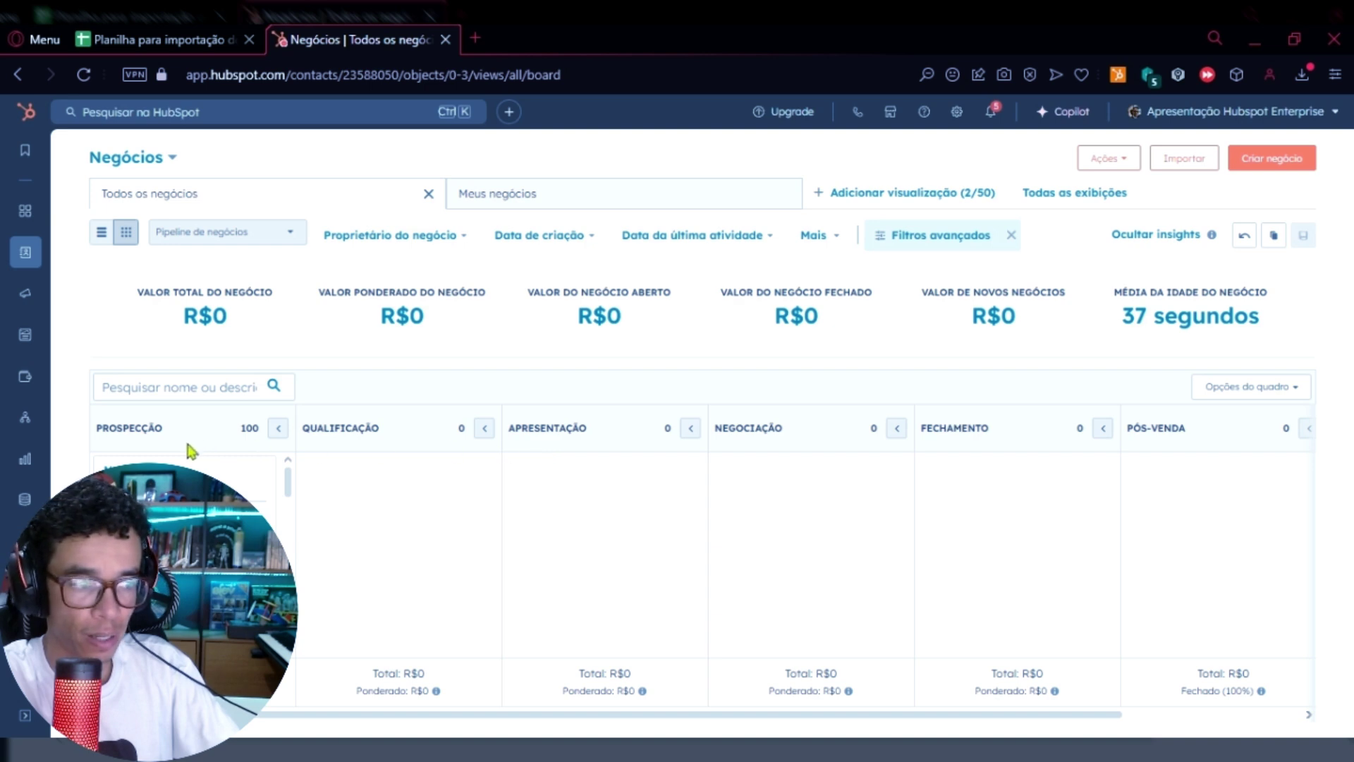
# Move the first Prospecção deal, Nome 48, through Qualificação to the Apresentação stage on the deals board.
pyautogui.scroll(-5, 191, 557)
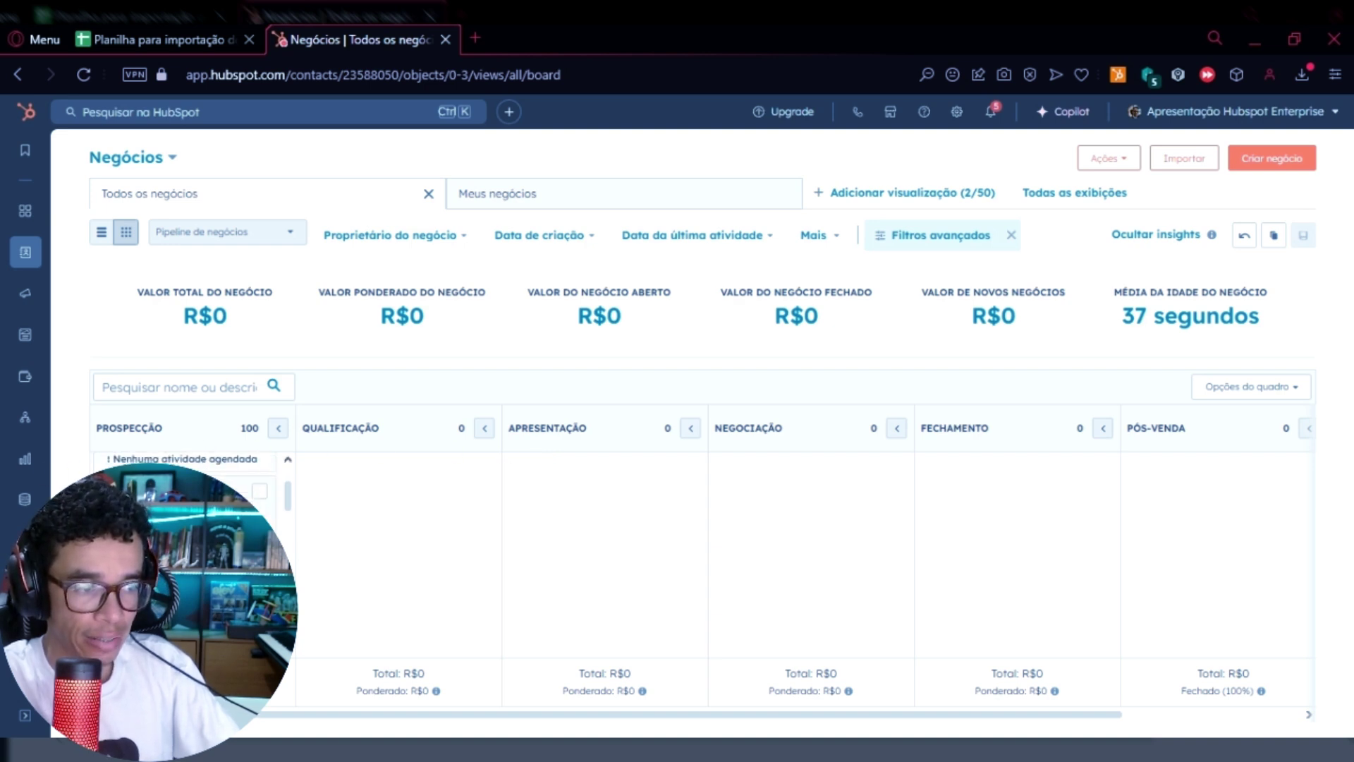
pyautogui.scroll(5, 191, 558)
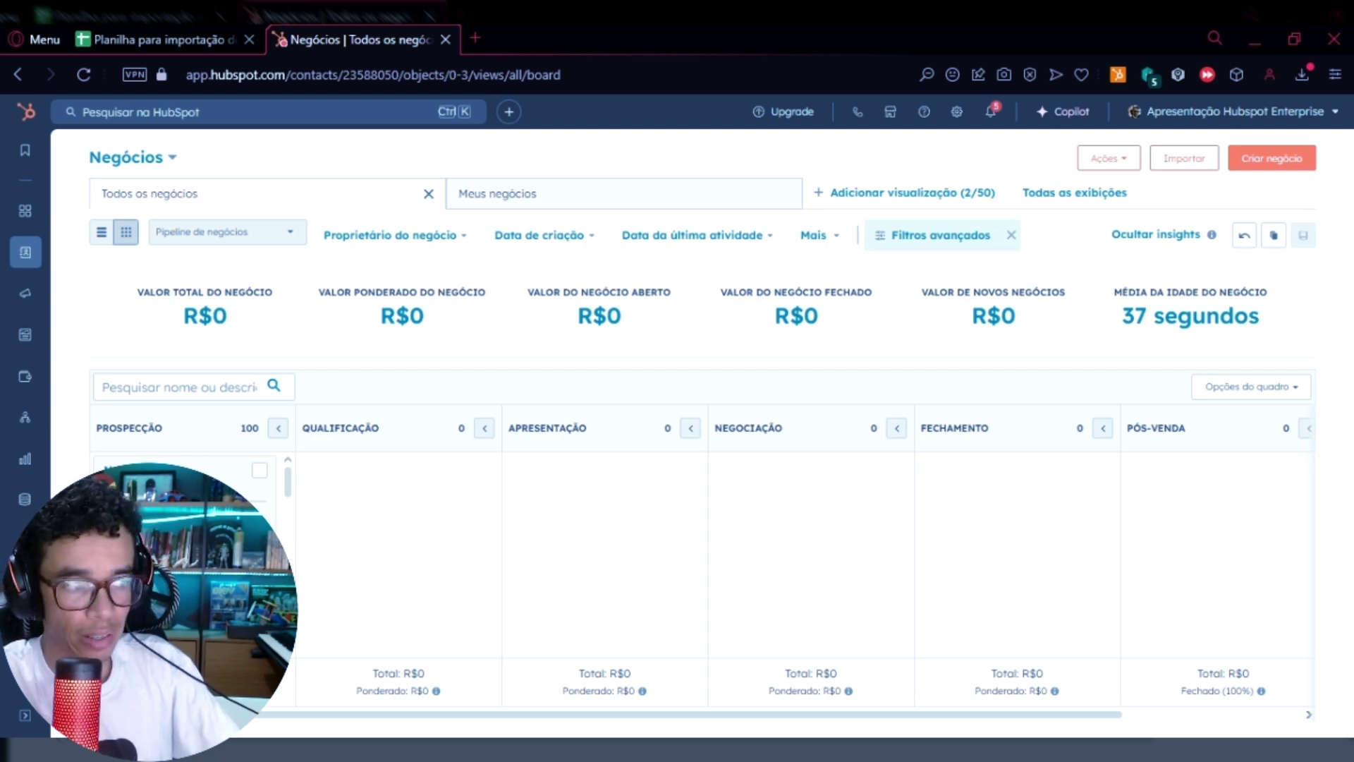
pyautogui.moveTo(124, 470); pyautogui.dragTo(355, 479)
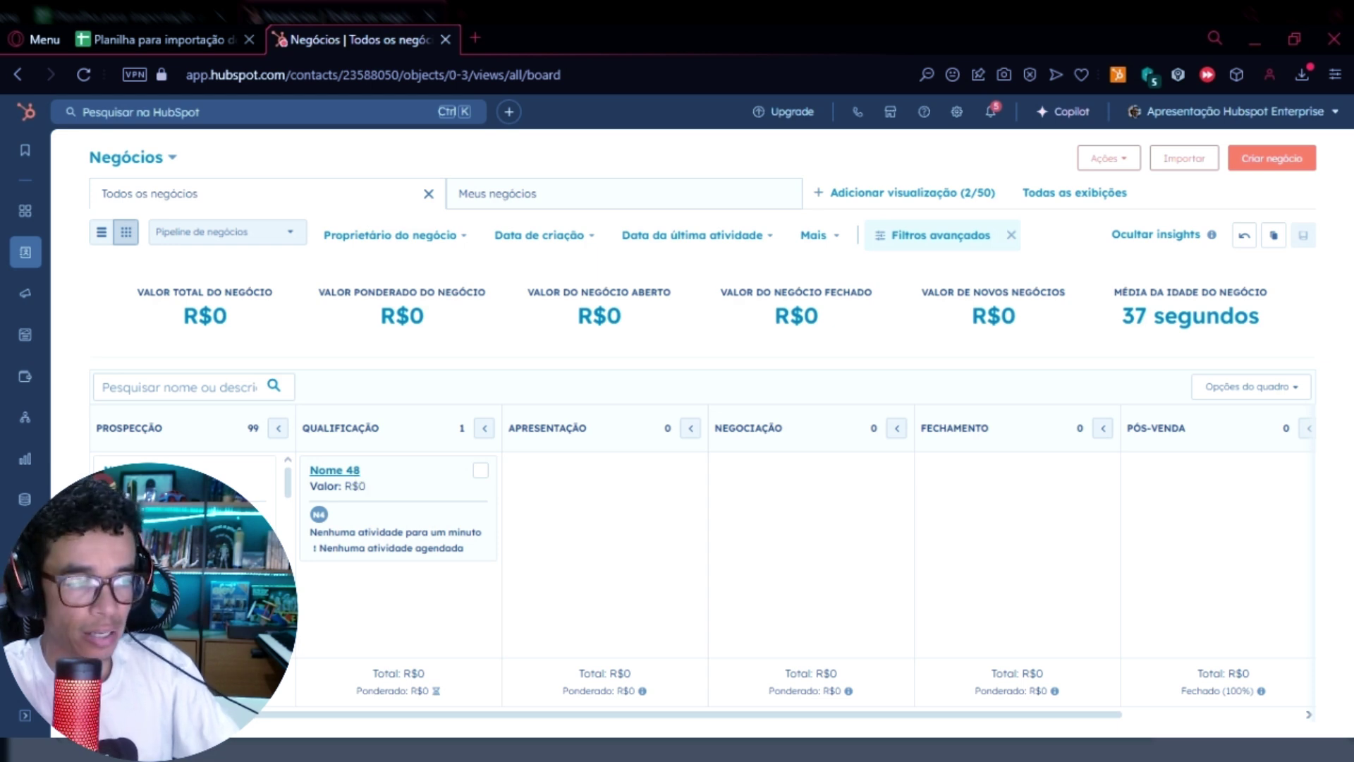
pyautogui.moveTo(365, 513); pyautogui.dragTo(565, 487)
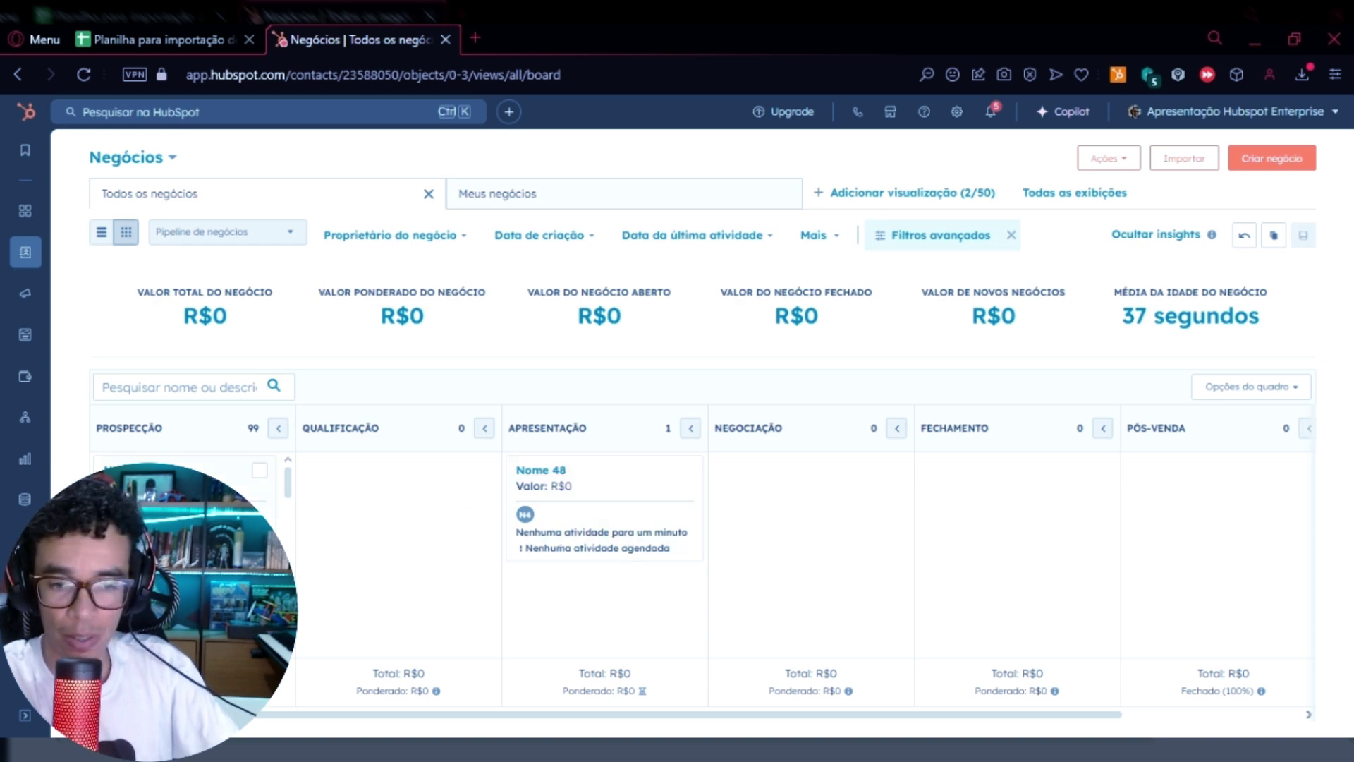
# Open the deal Nome 93 from the Prospecção stage and set its Etapa to Qualificação.
pyautogui.click(126, 471)
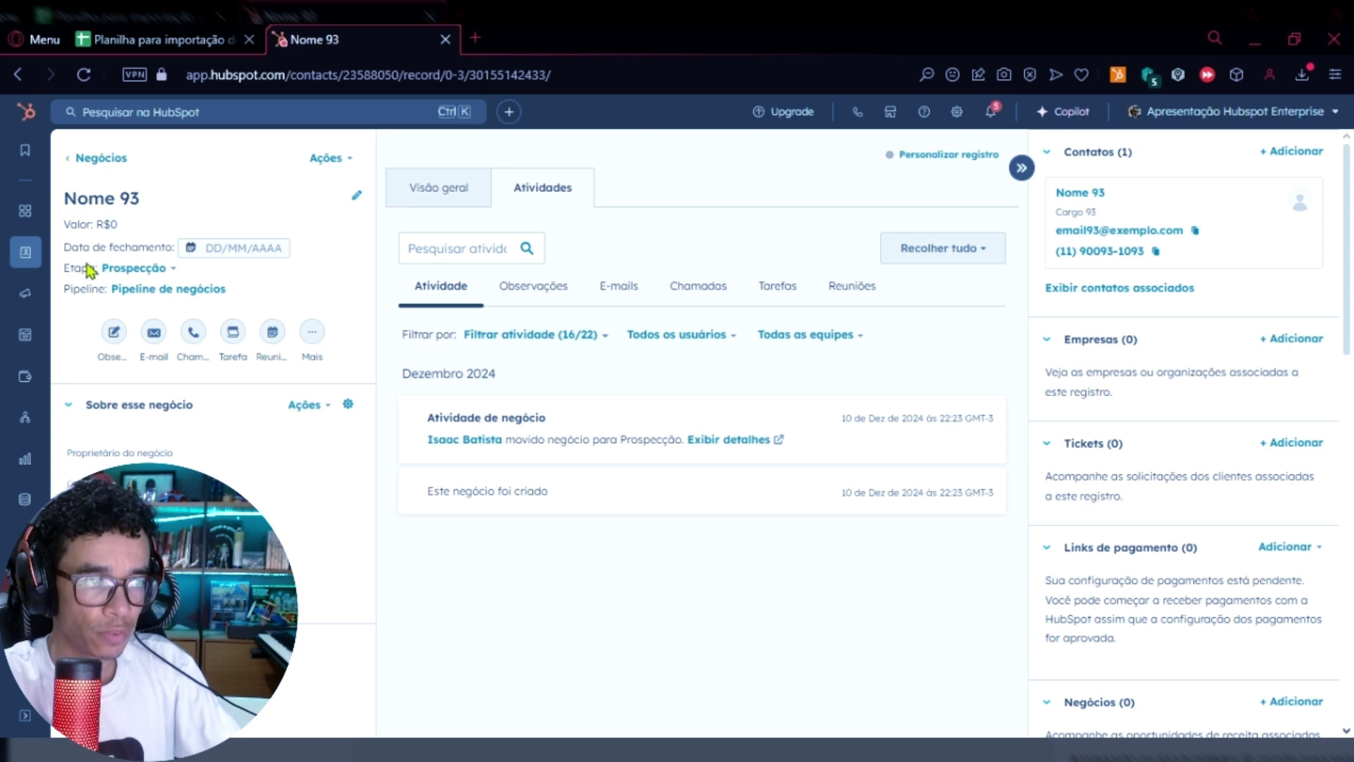
pyautogui.click(120, 269)
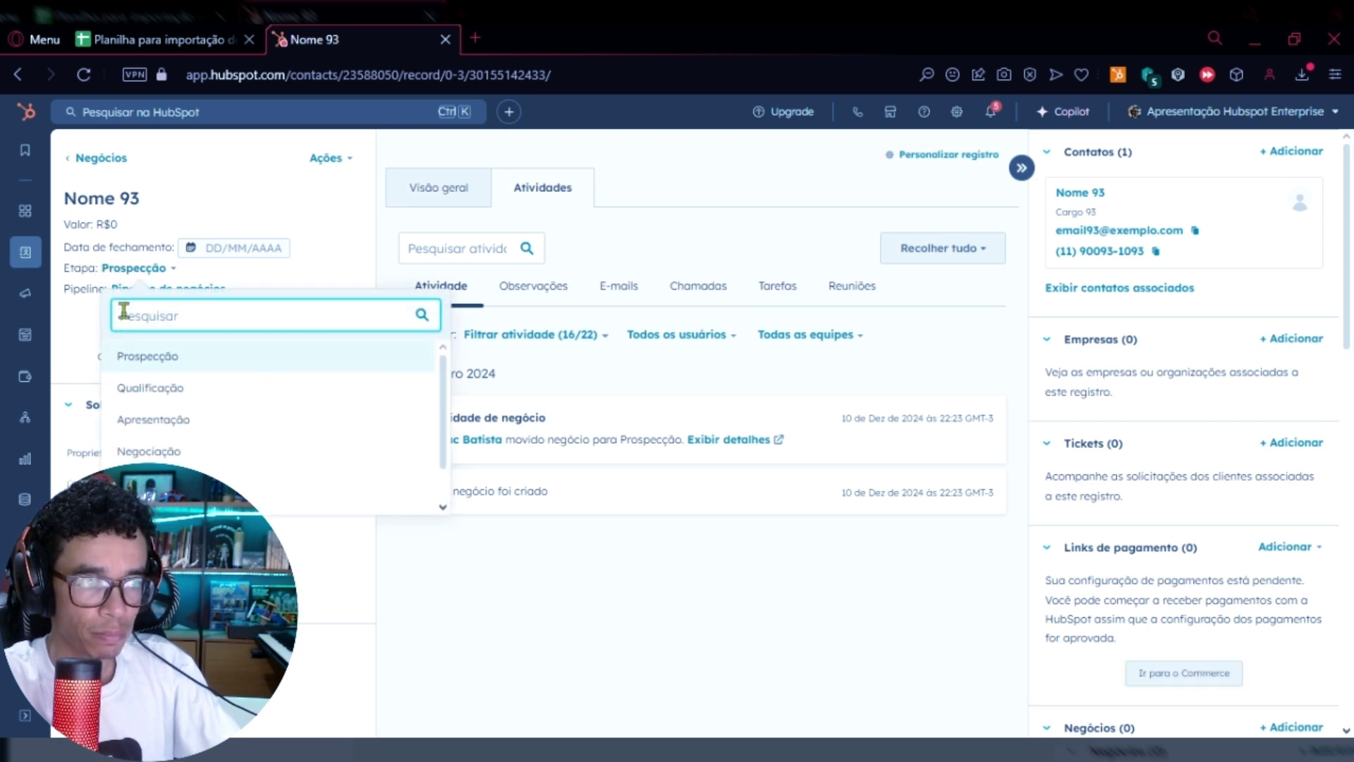
pyautogui.click(141, 387)
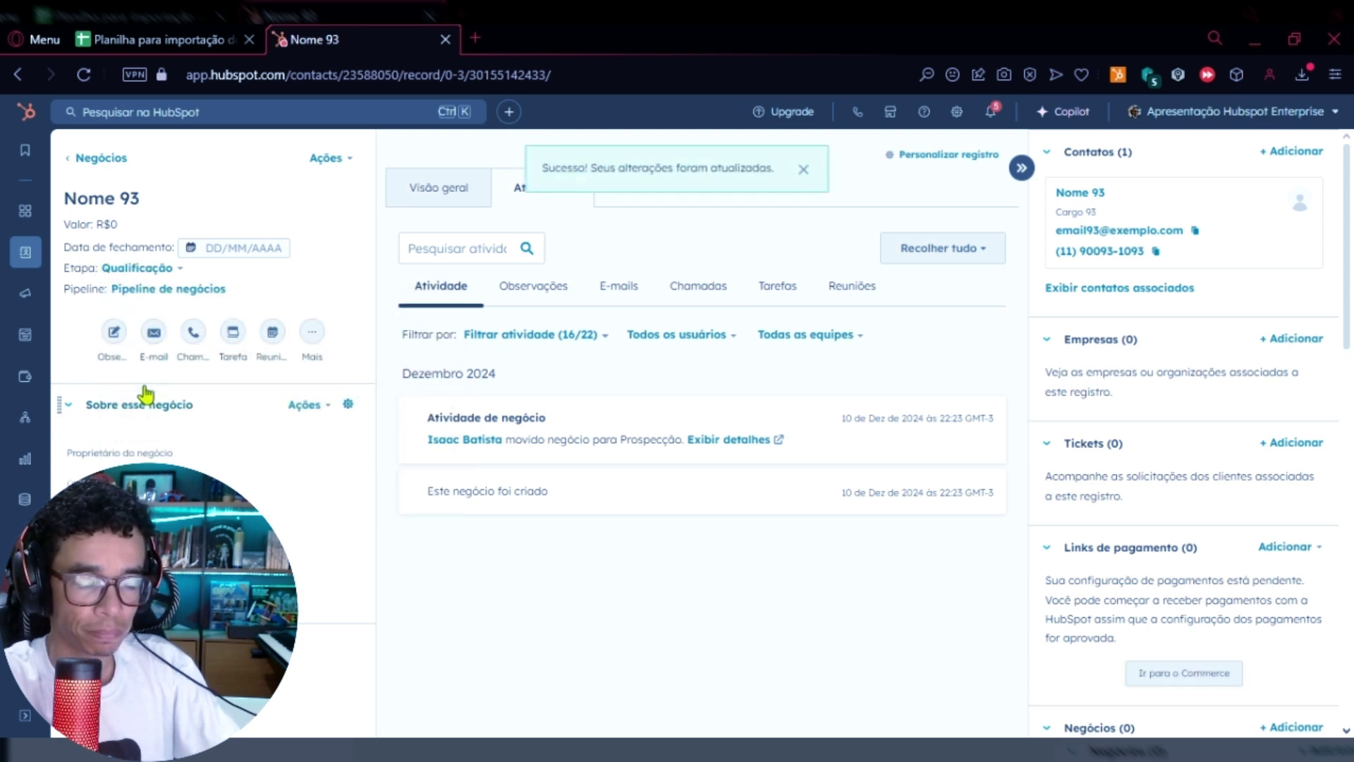
pyautogui.click(804, 170)
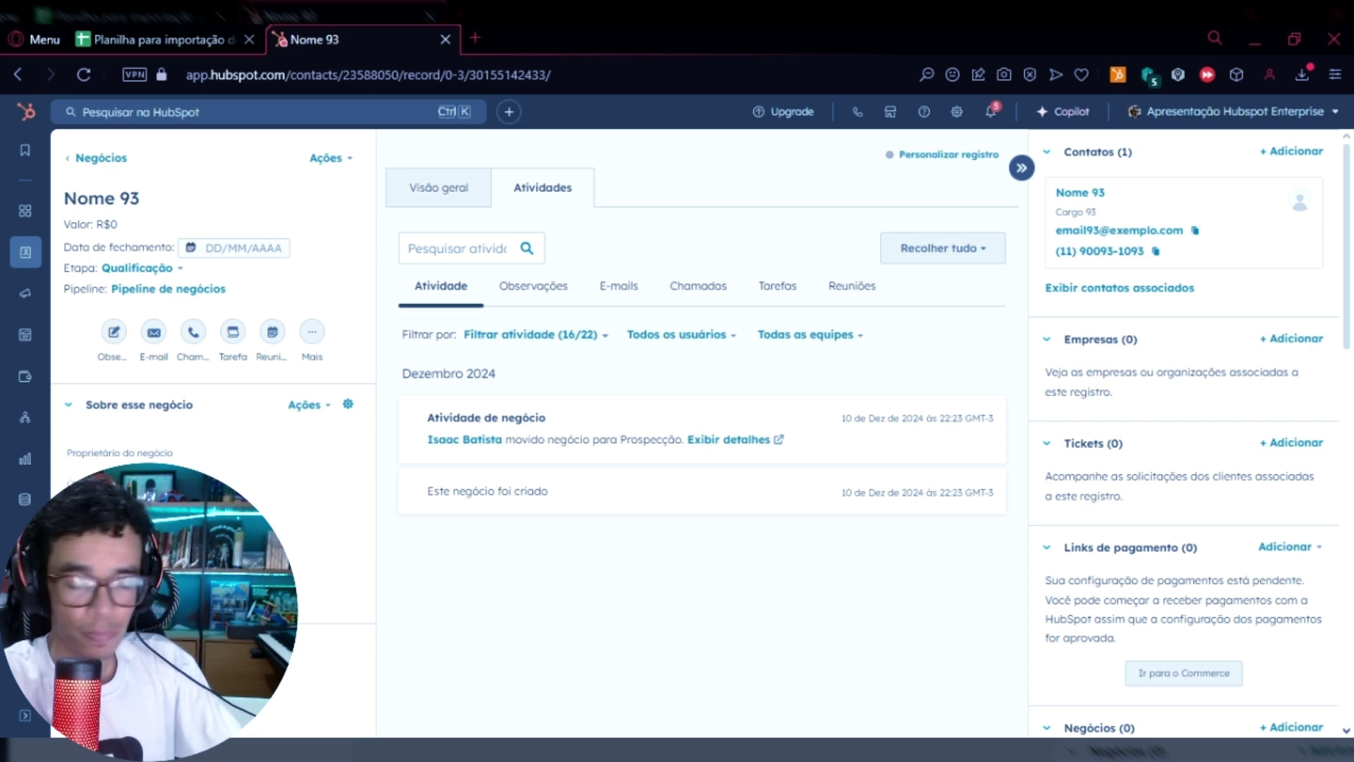
# Review the additional activity types that can be registered on the Nome 93 deal.
pyautogui.click(314, 335)
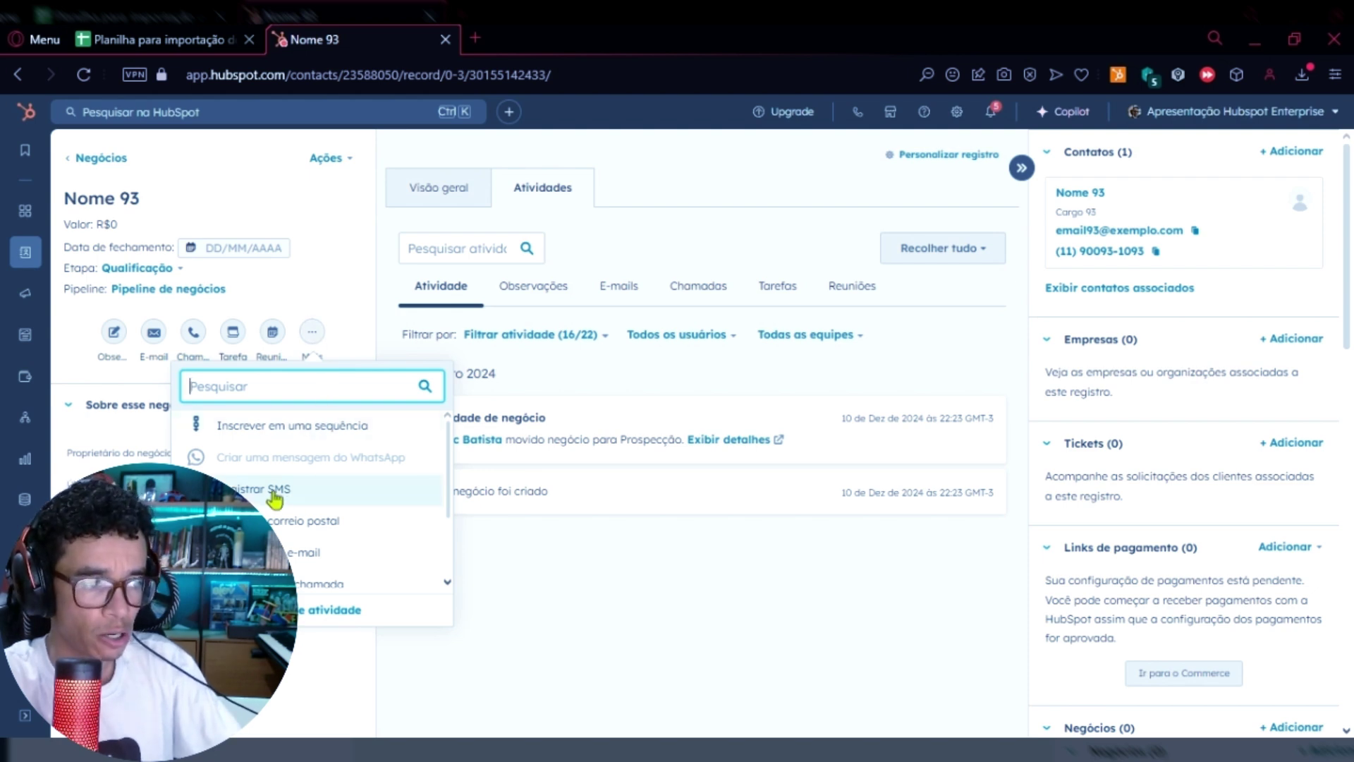
pyautogui.scroll(-2, 279, 502)
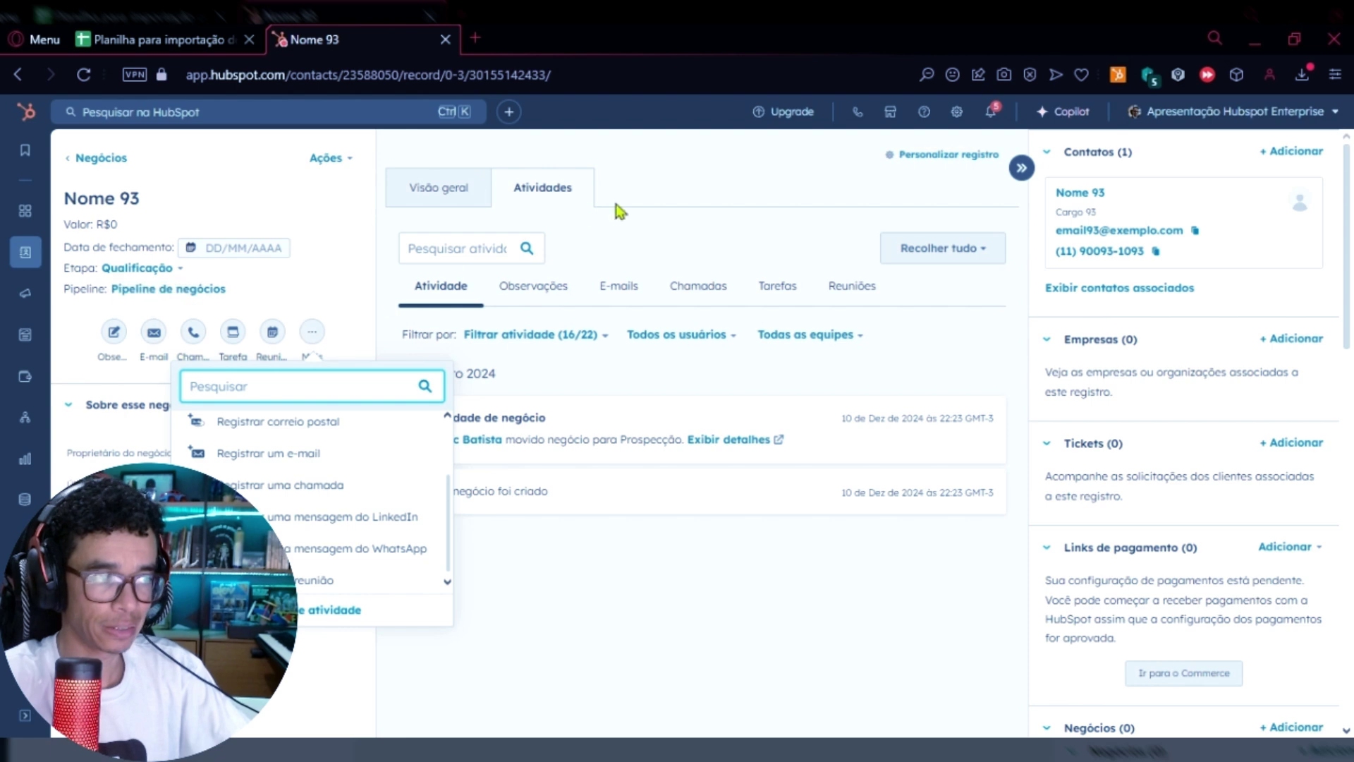
pyautogui.click(649, 204)
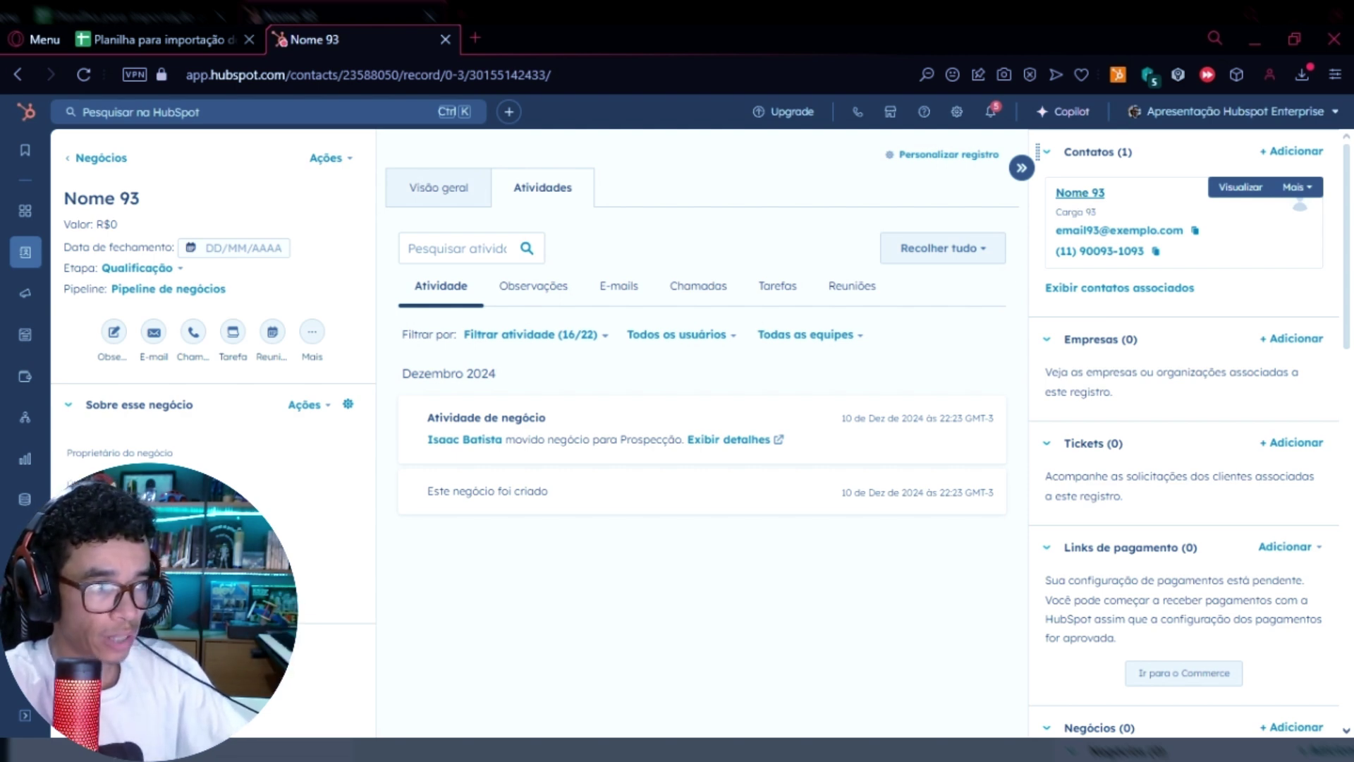
# Open the contact associated with the Nome 93 deal and view the stage options of its linked deal.
pyautogui.click(1080, 192)
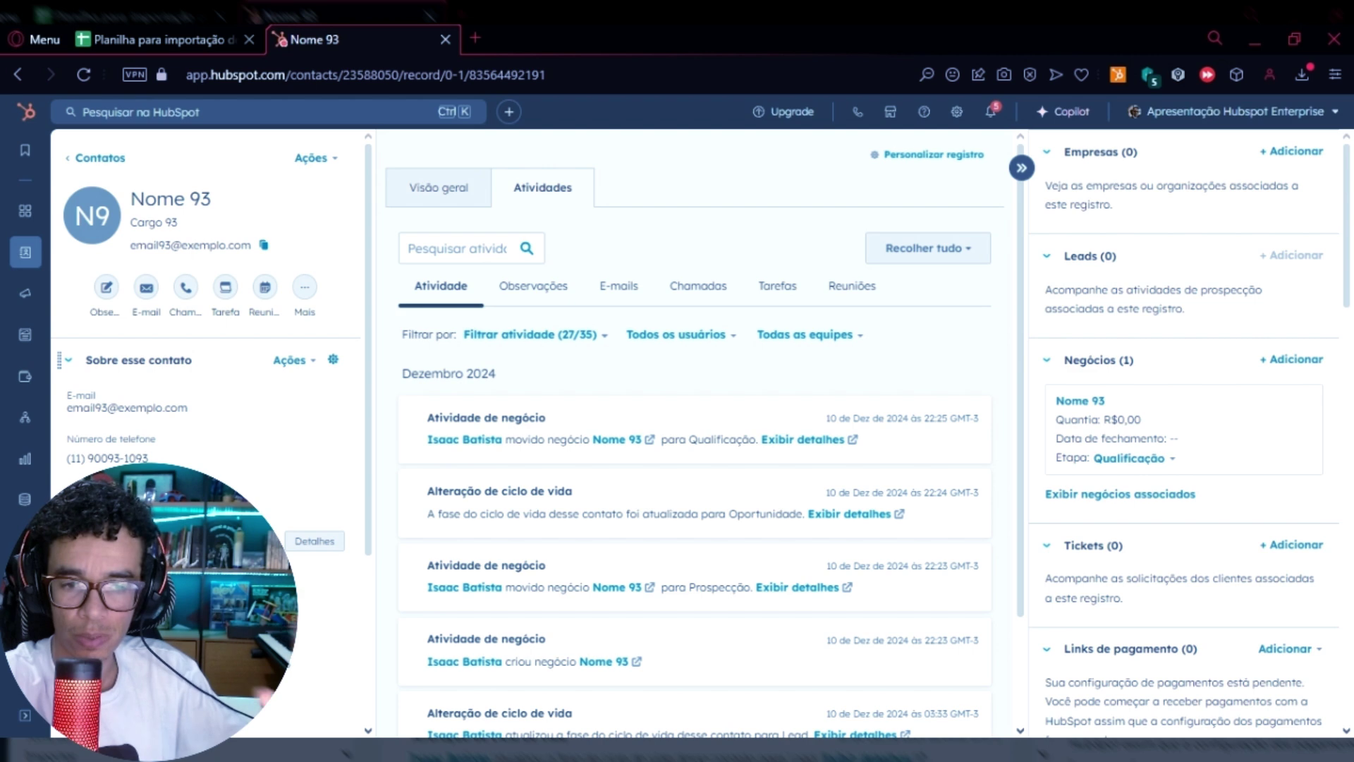
pyautogui.click(1157, 470)
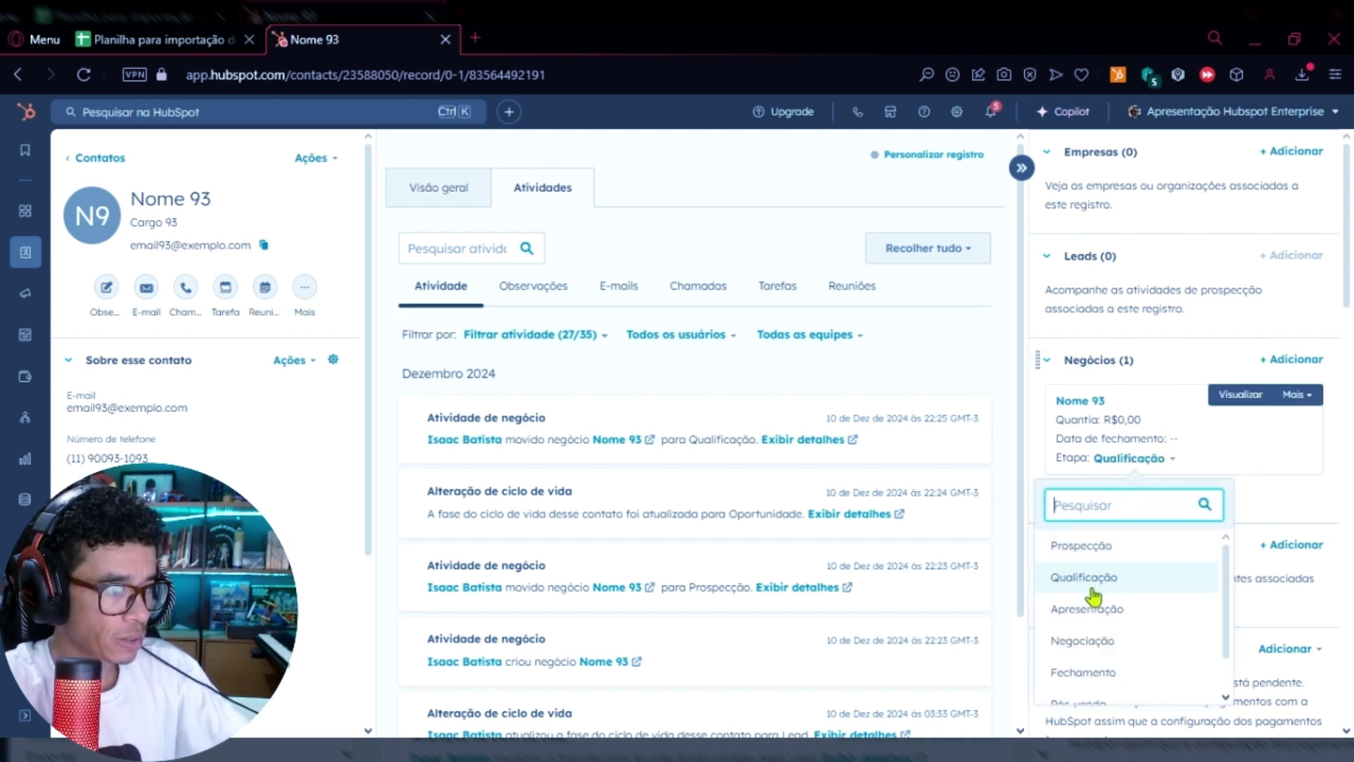
pyautogui.click(1228, 444)
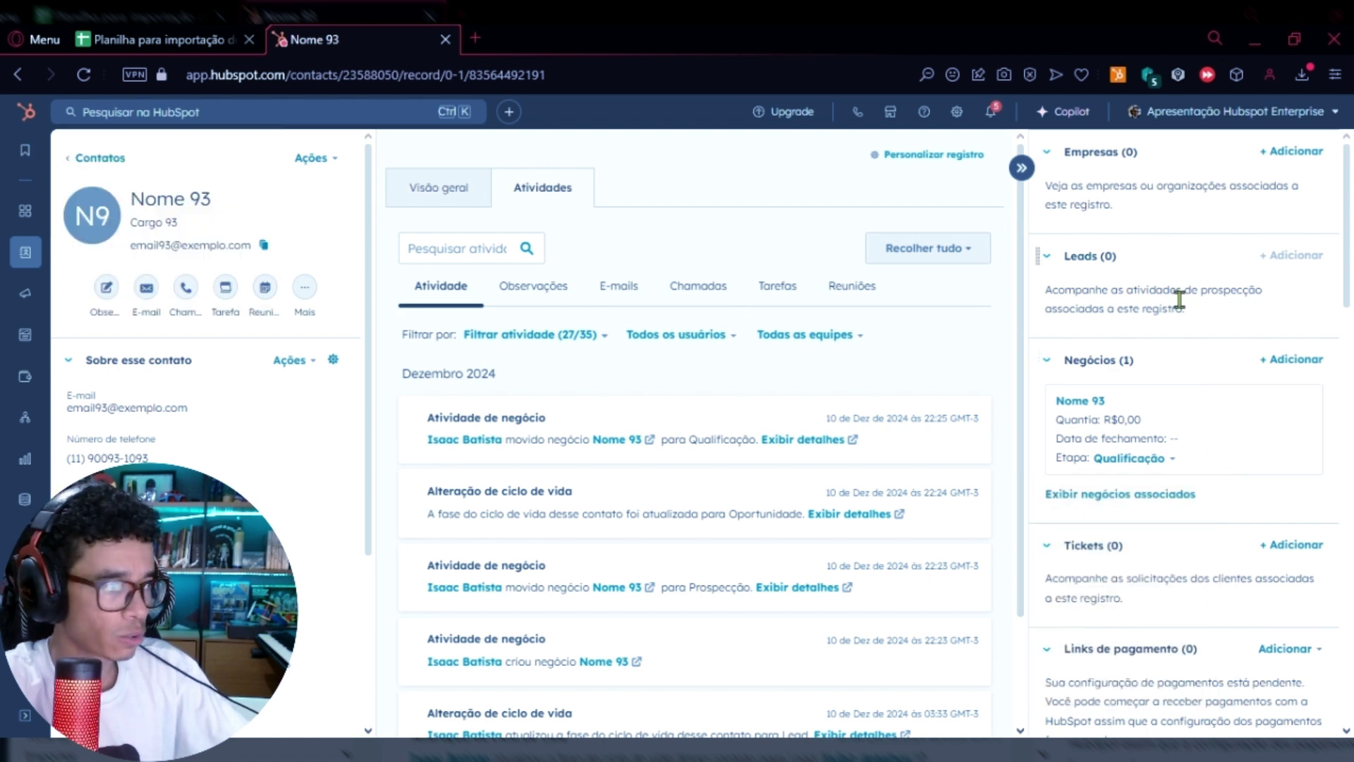
# Return from the contact record to the Negócios board in the CRM.
pyautogui.moveTo(34, 255)
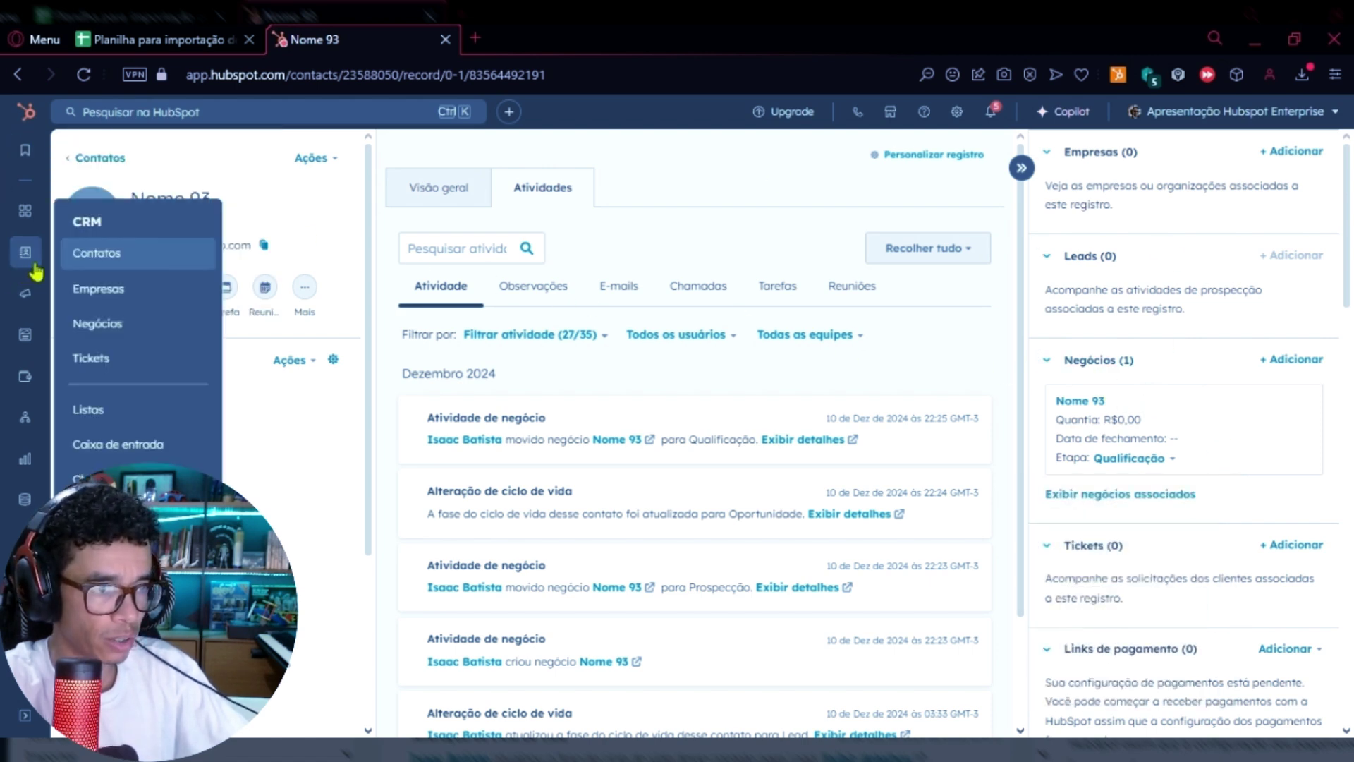
pyautogui.click(111, 337)
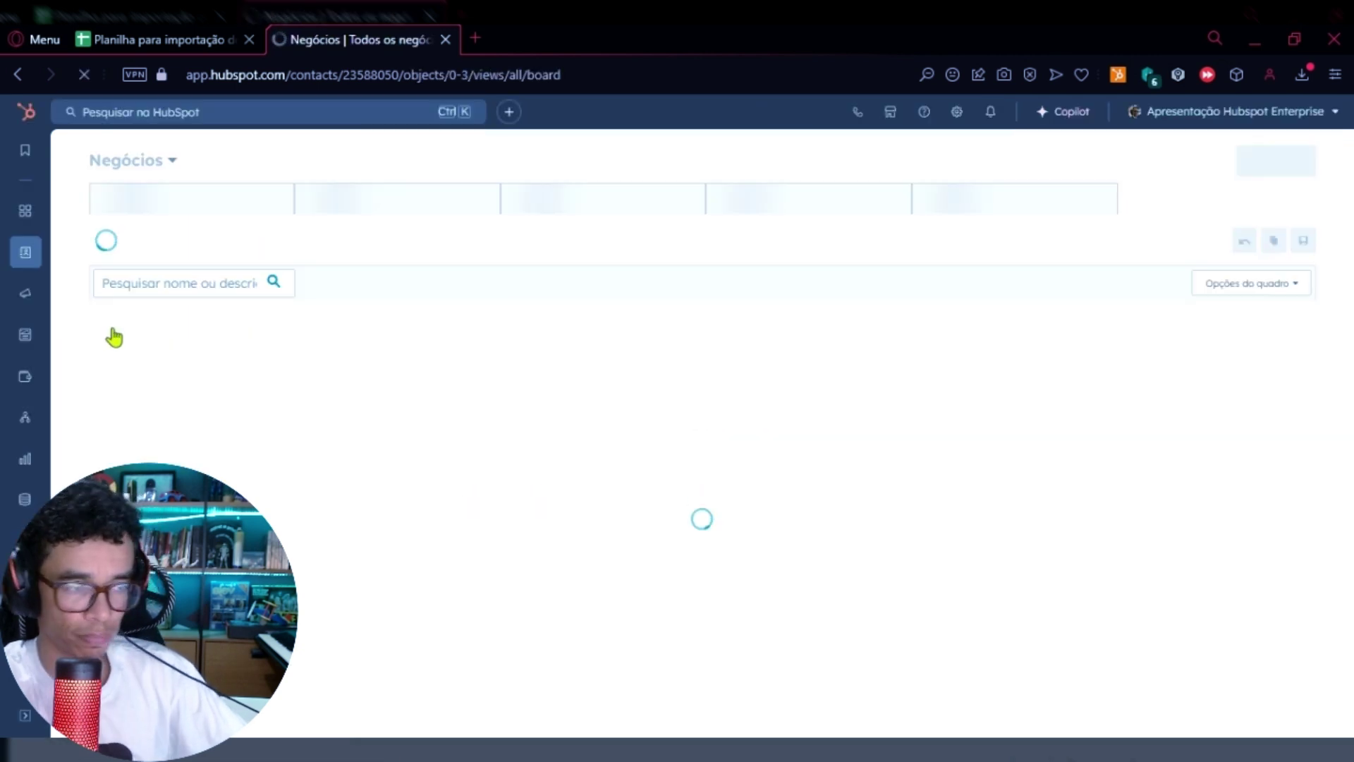